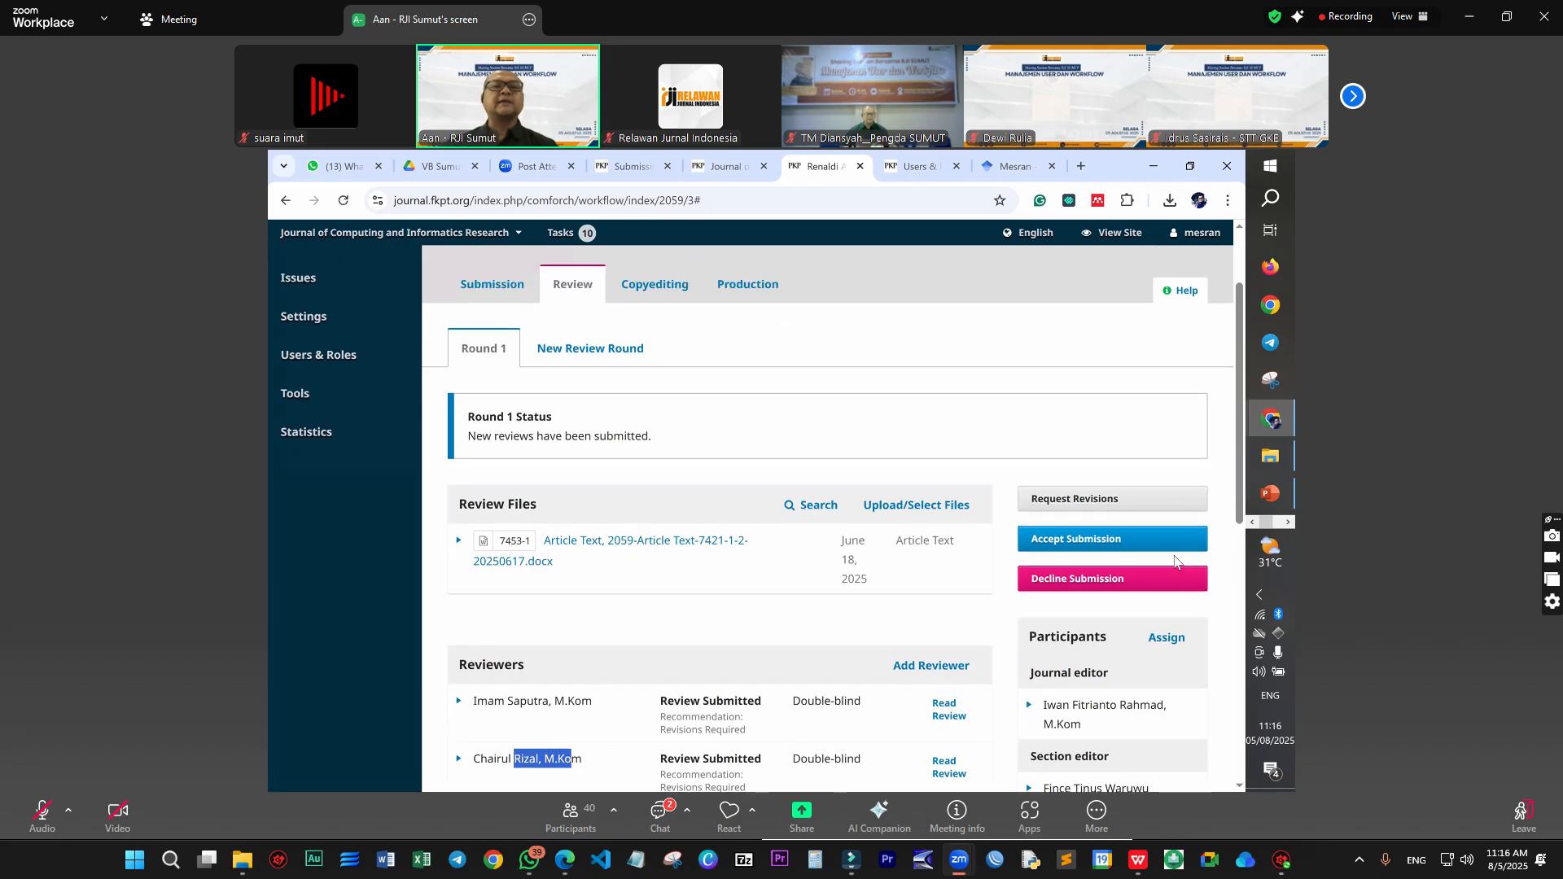
Step: Open a revision request for the submission without a new review round and add the reviews to the author notification email
scroll(1108, 534, up, 1)
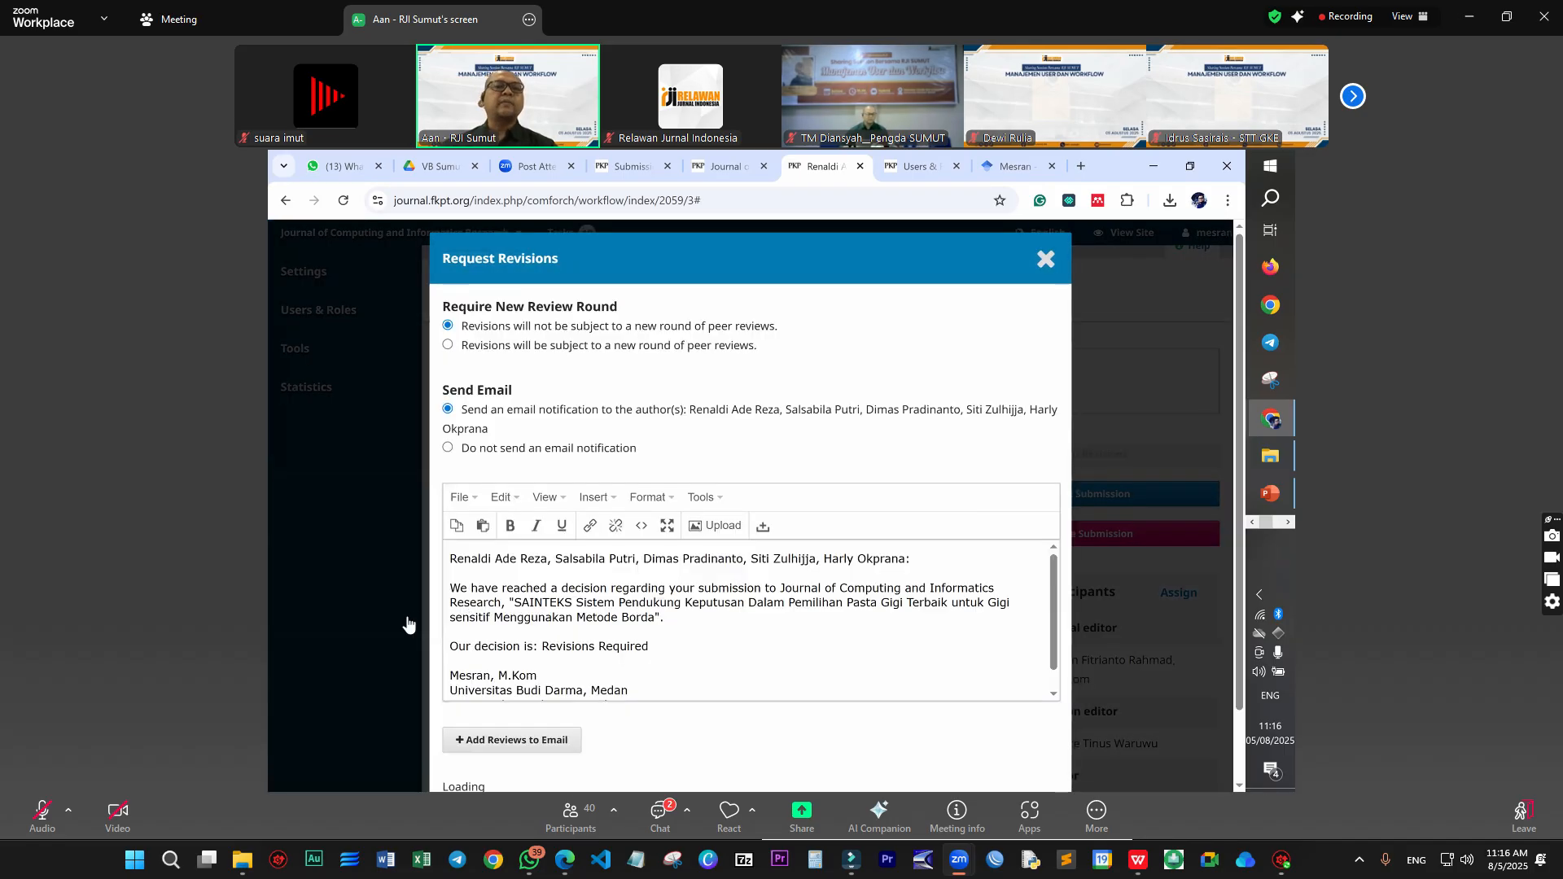
scroll(407, 625, down, 2)
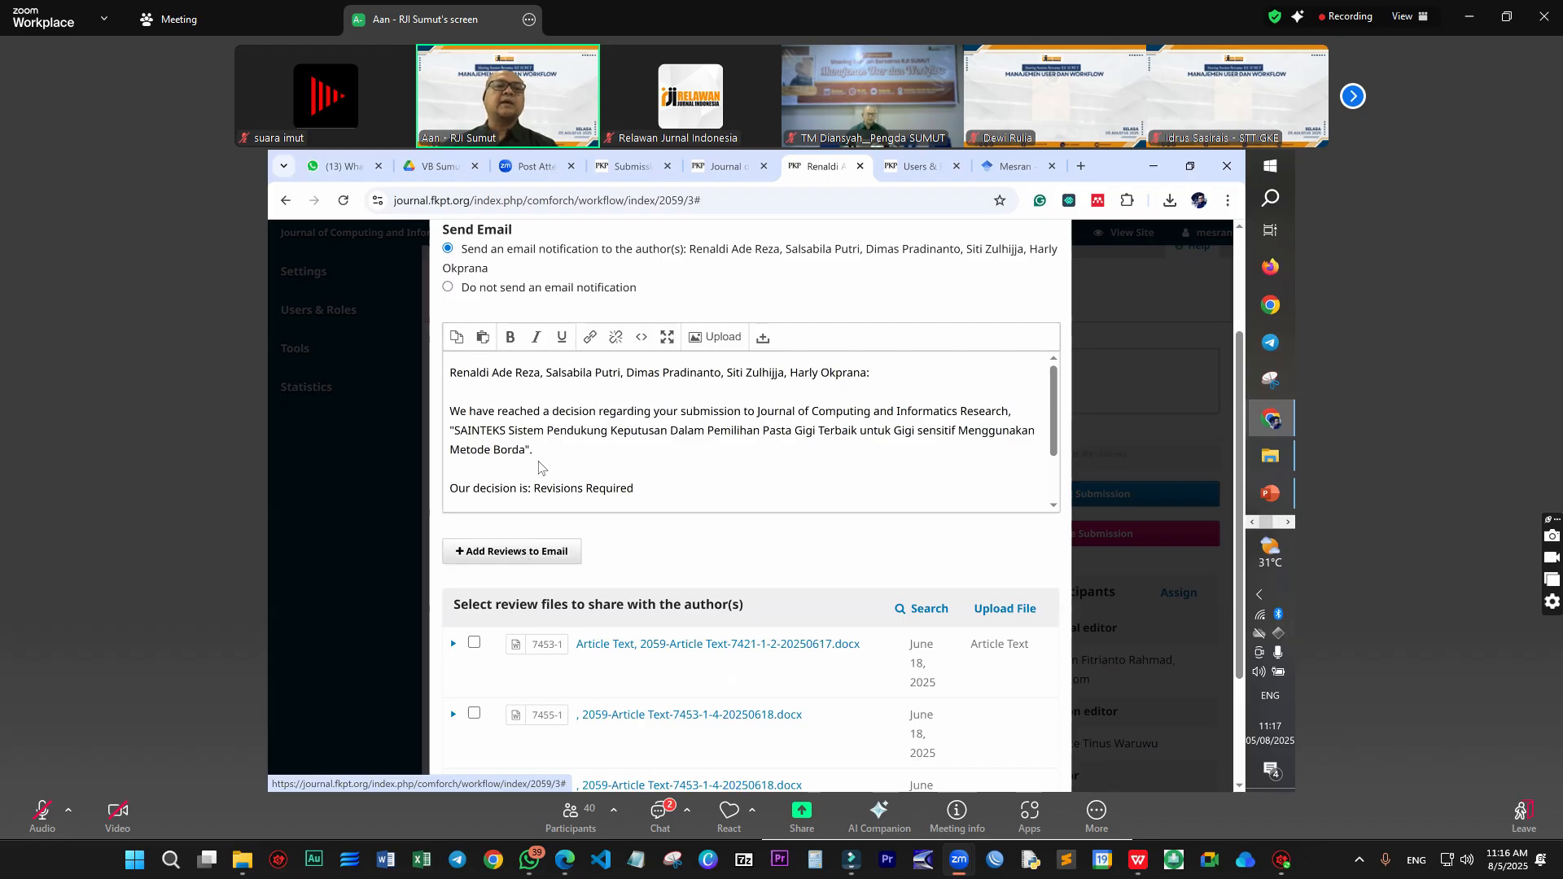
click(521, 552)
scroll(531, 568, down, 10)
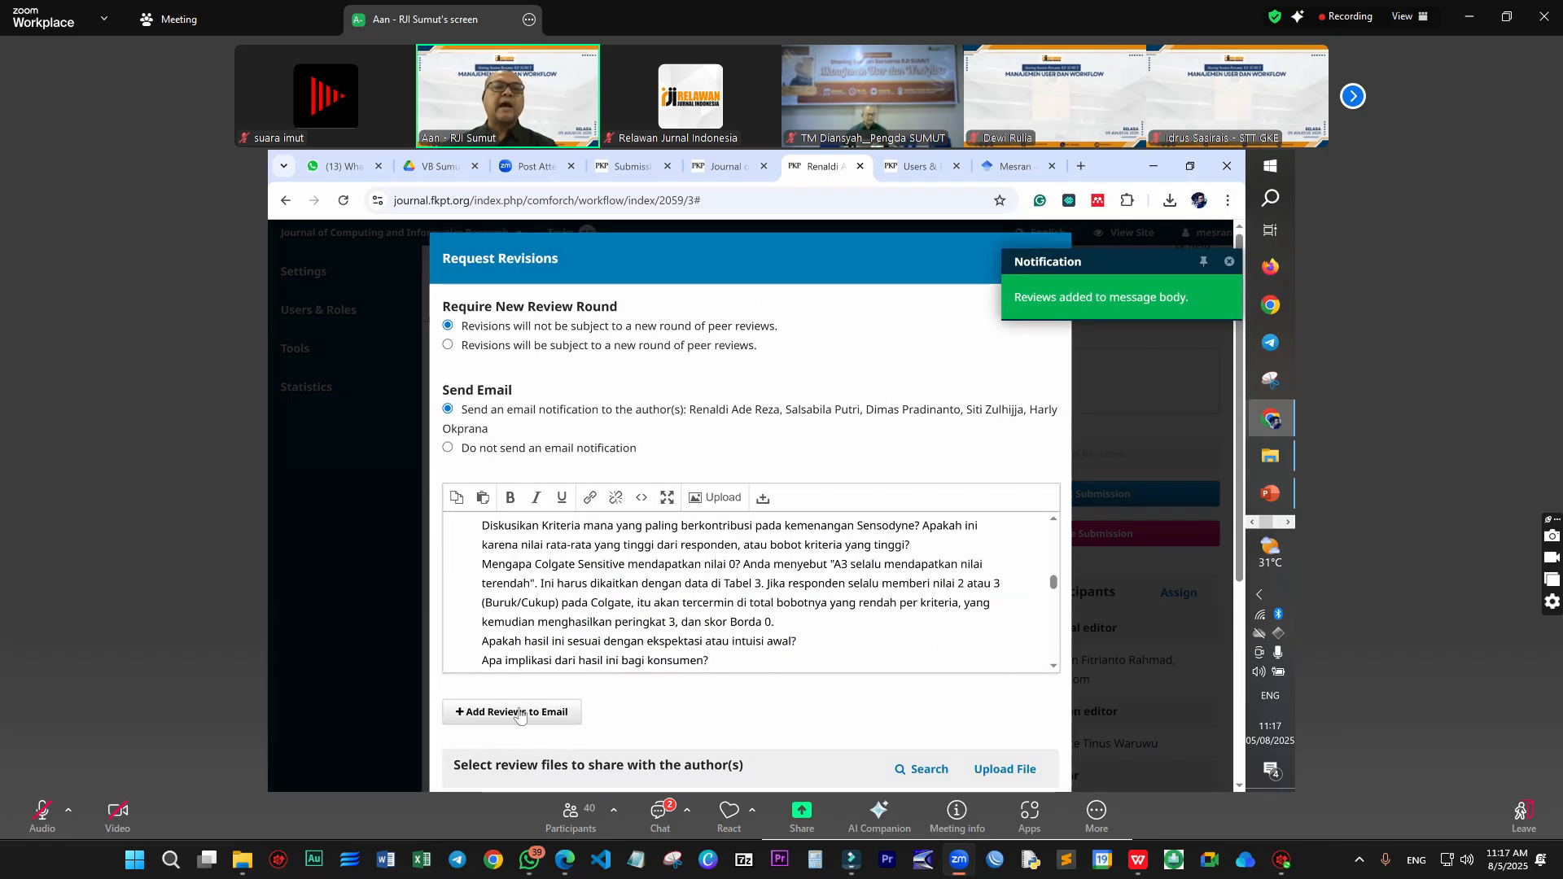
Step: Examine the reviewers' comments inserted in the email body, including item 10 on overall manuscript quality
scroll(537, 652, up, 1)
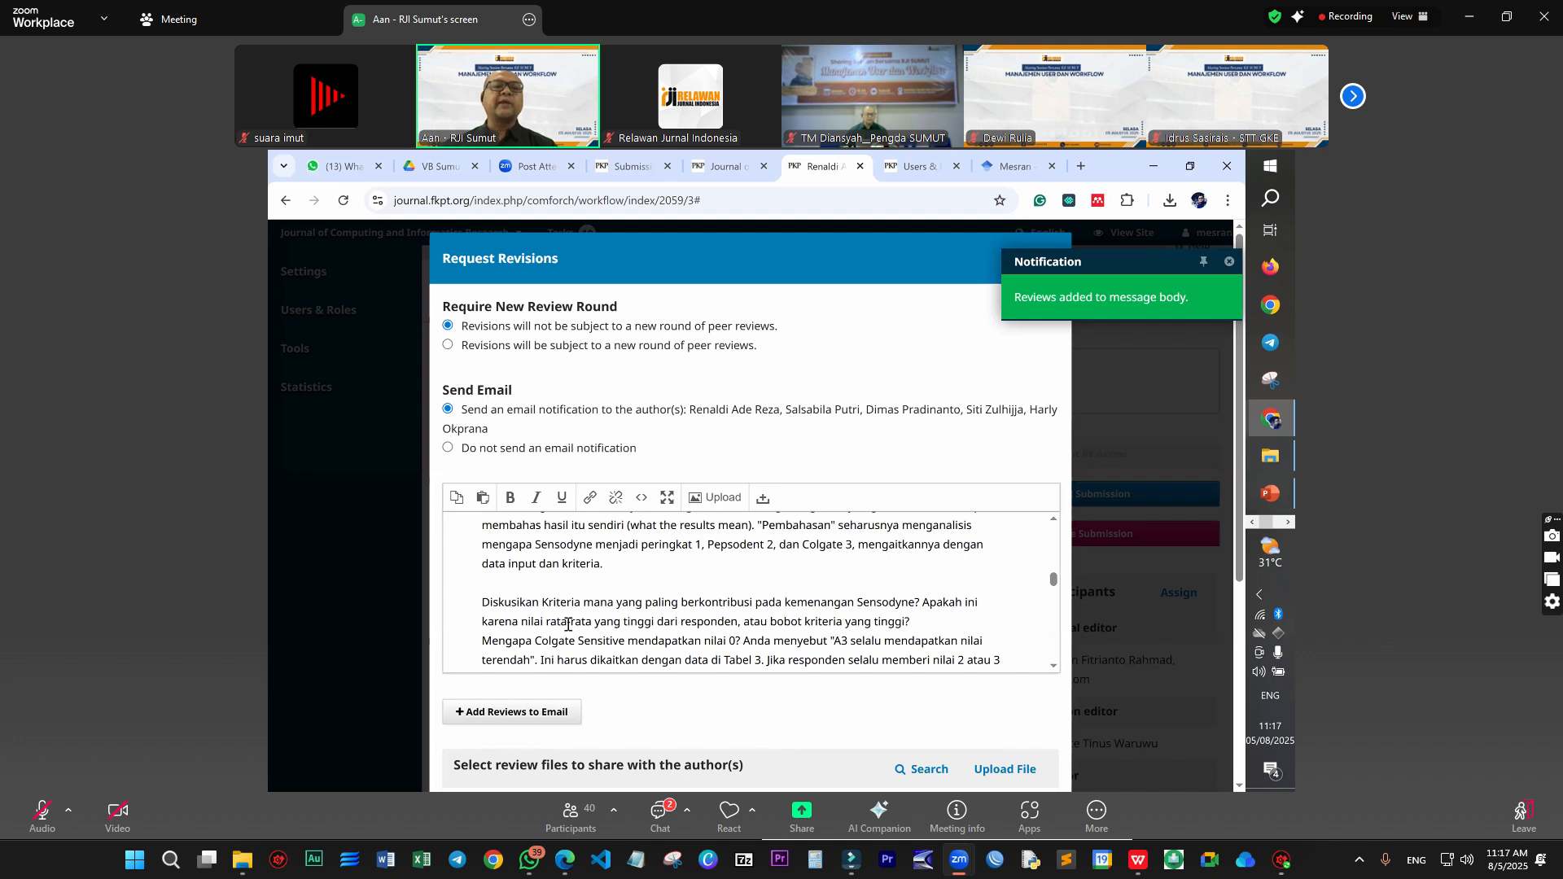
scroll(567, 626, up, 6)
scroll(570, 606, down, 7)
scroll(570, 599, down, 6)
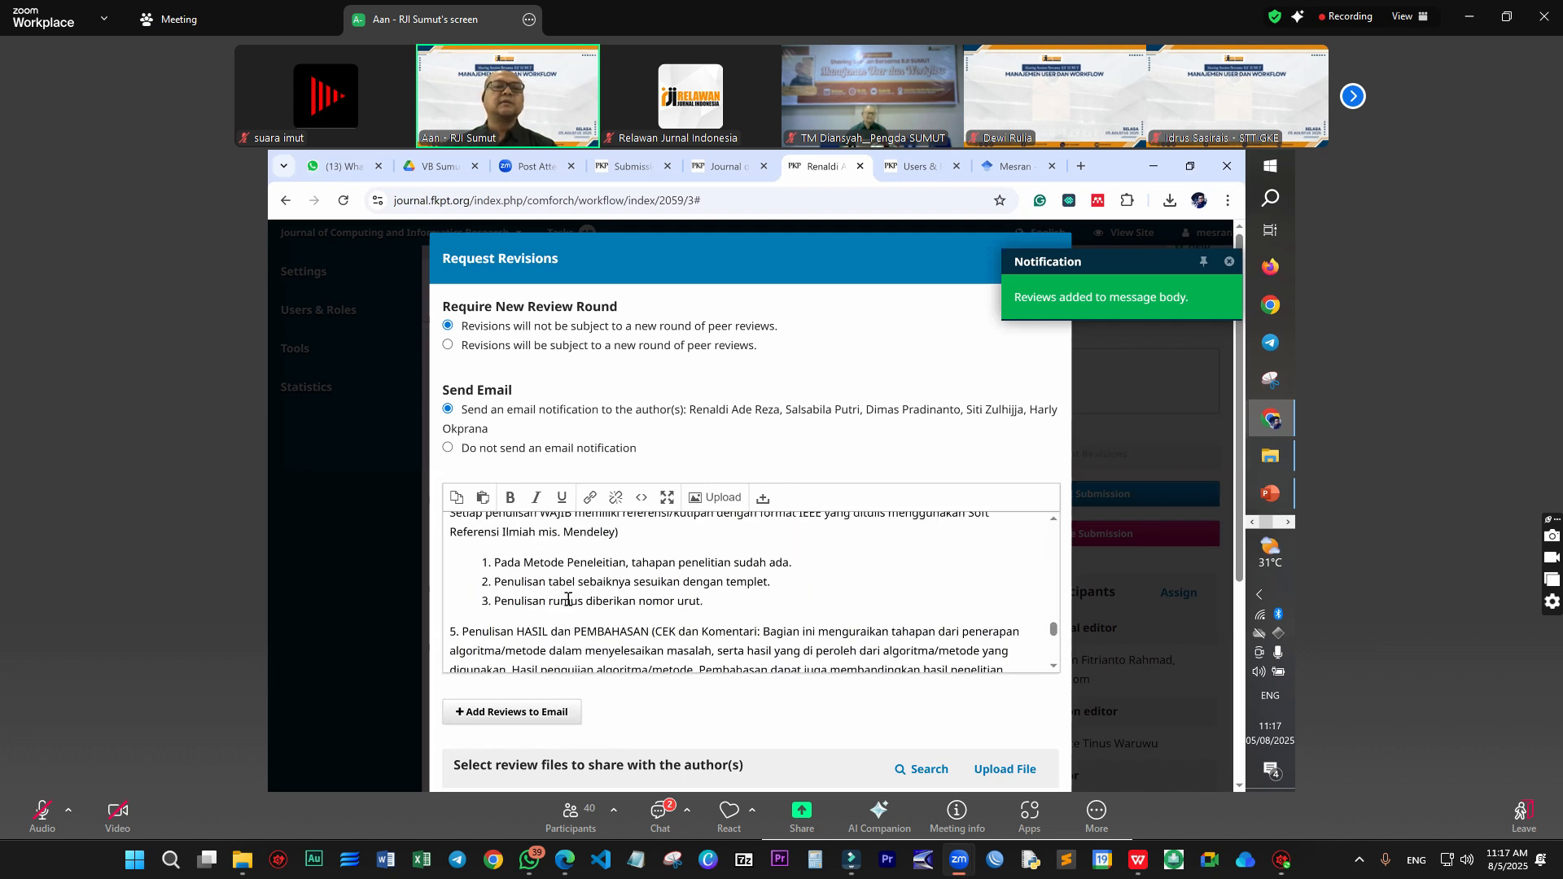
scroll(567, 599, up, 5)
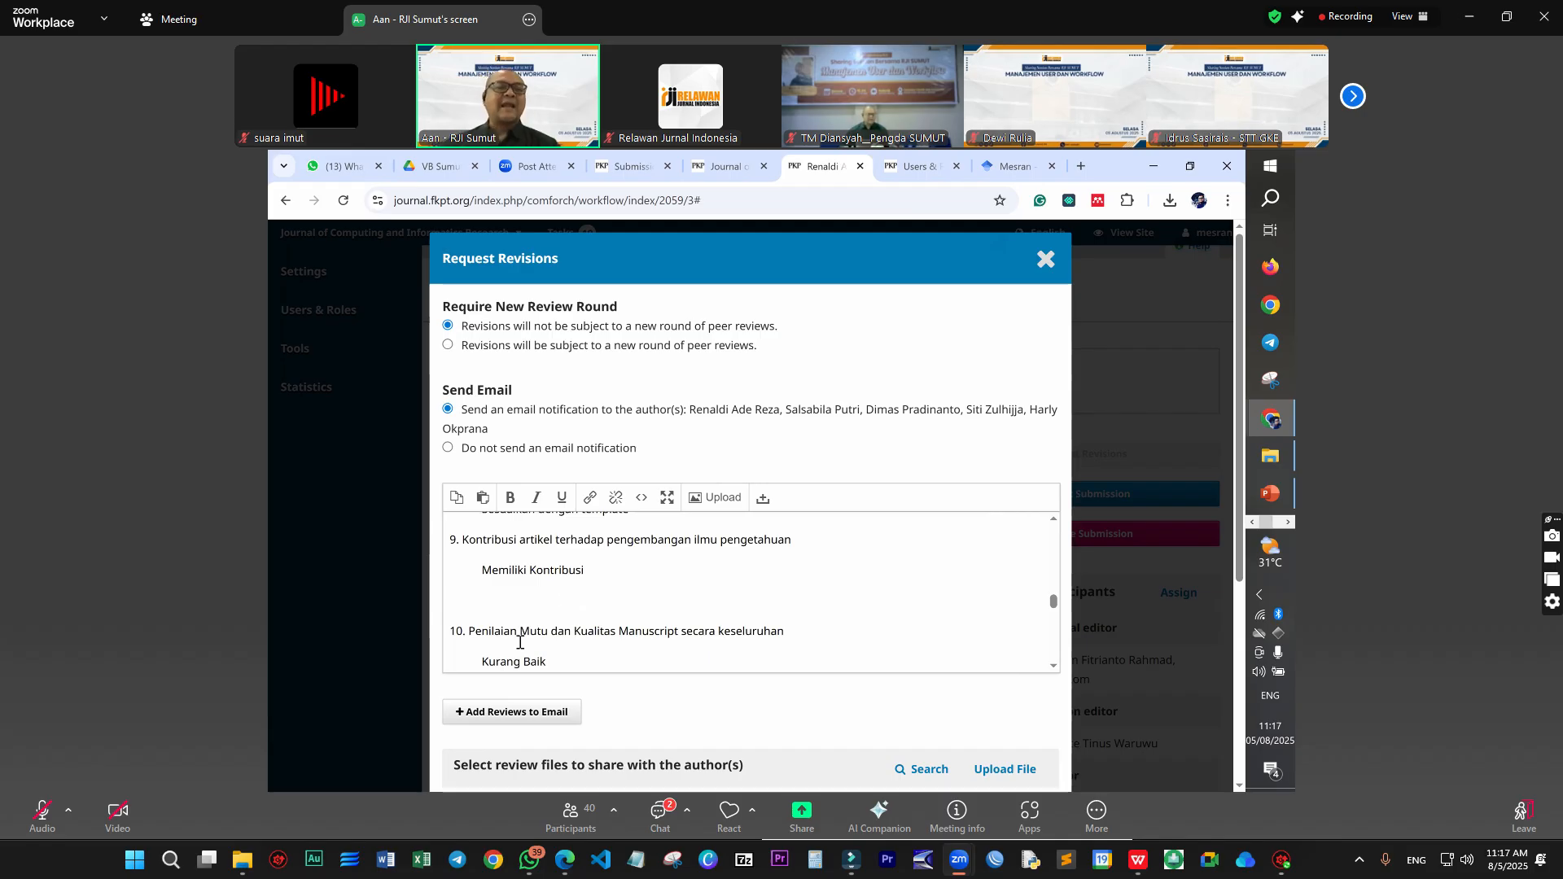
scroll(553, 597, down, 1)
drag(544, 583, 477, 595)
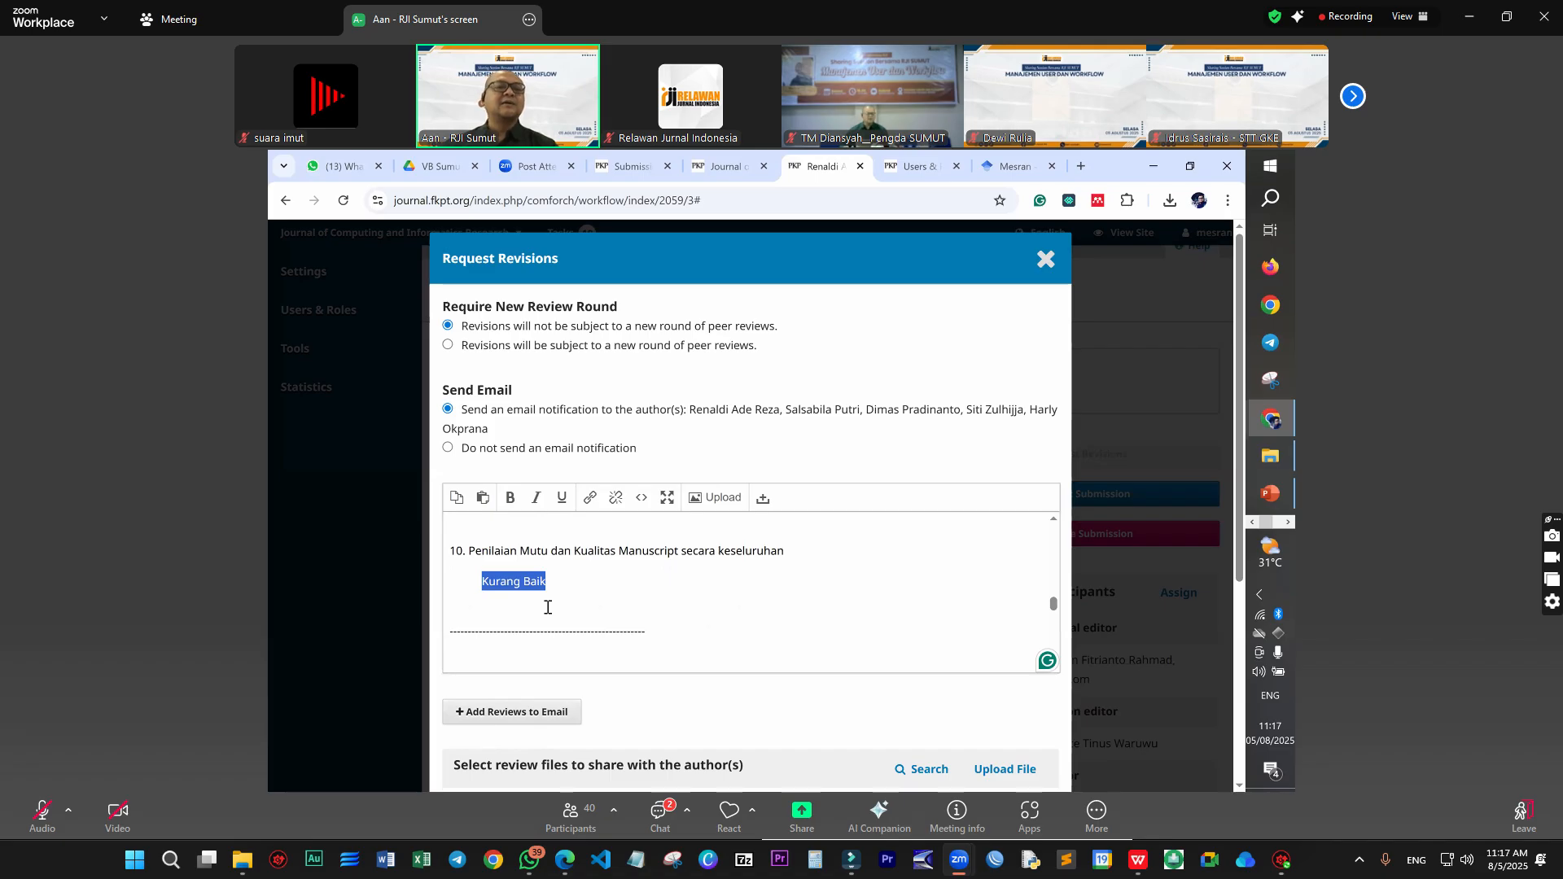
click(548, 608)
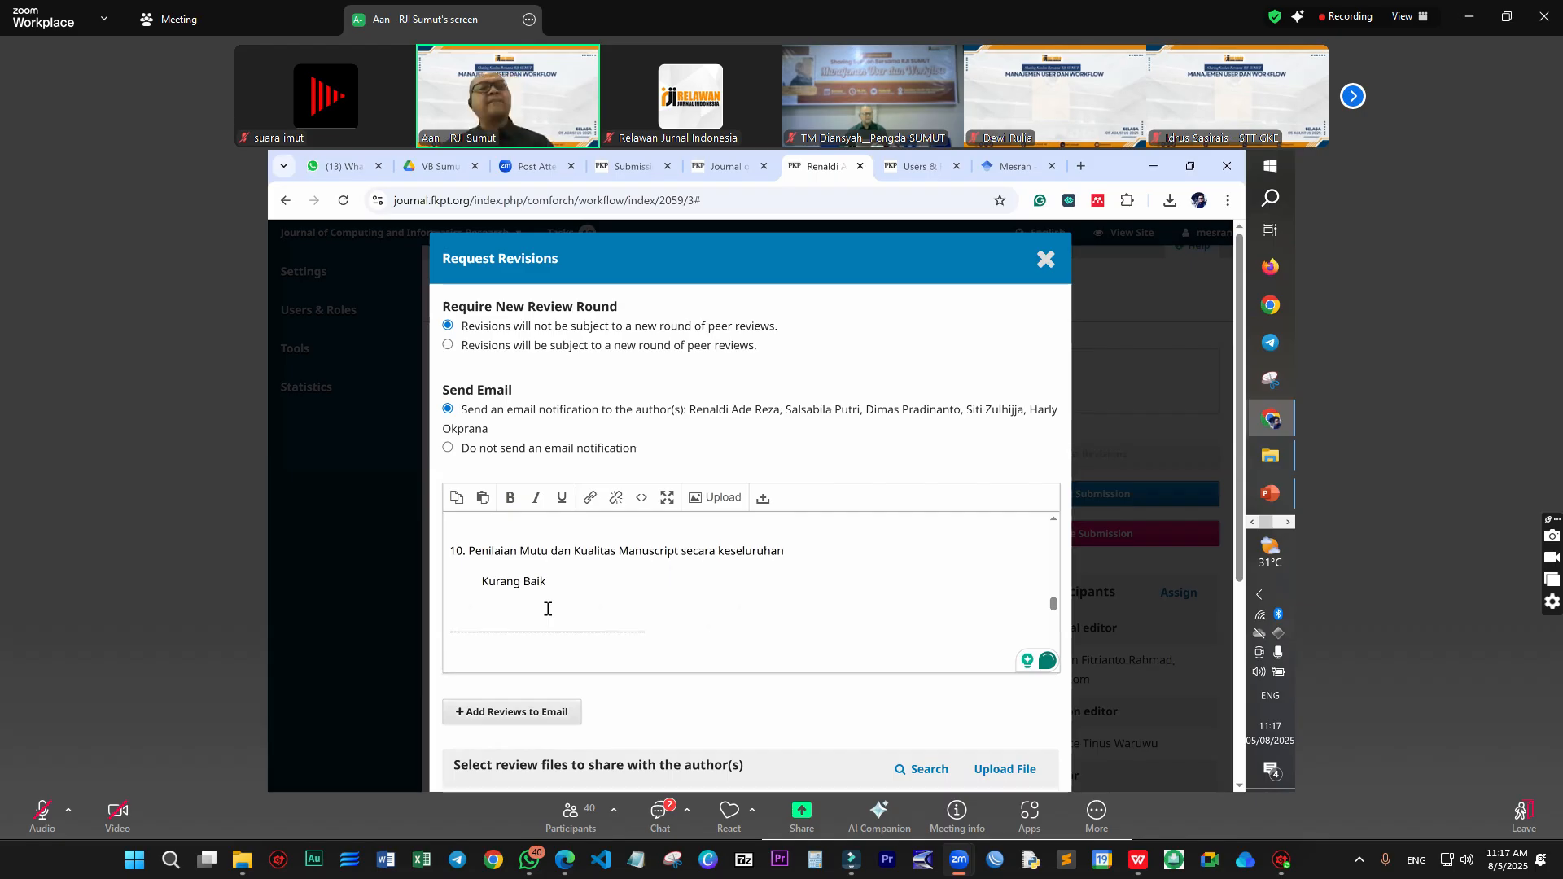
Step: Examine the review comments from item 9 on scientific contribution back to item 5 on results and discussion
scroll(548, 611, up, 2)
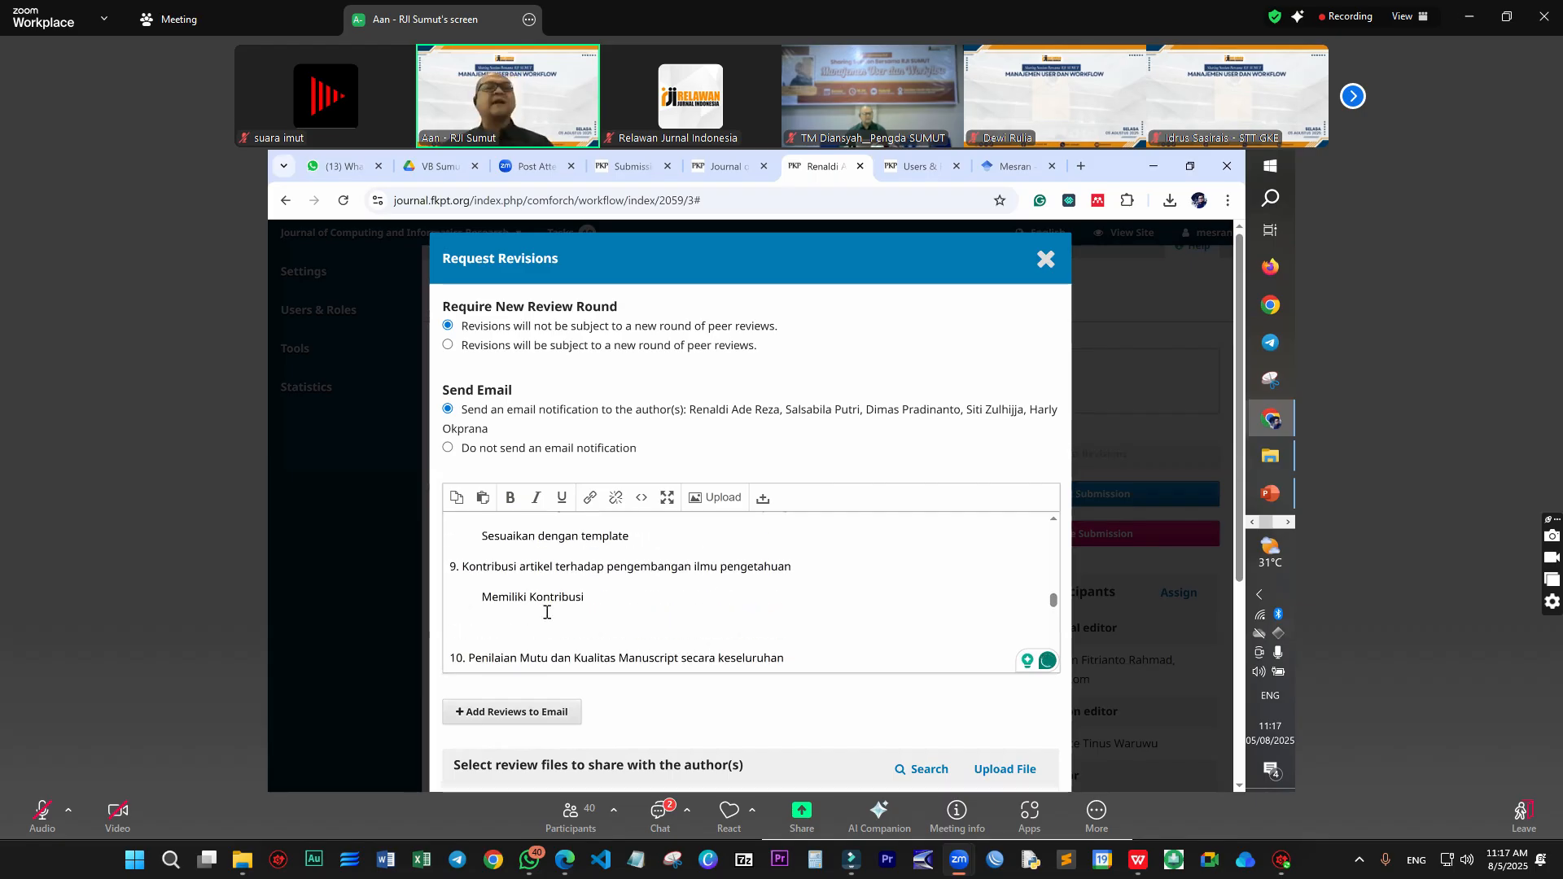
scroll(602, 635, up, 1)
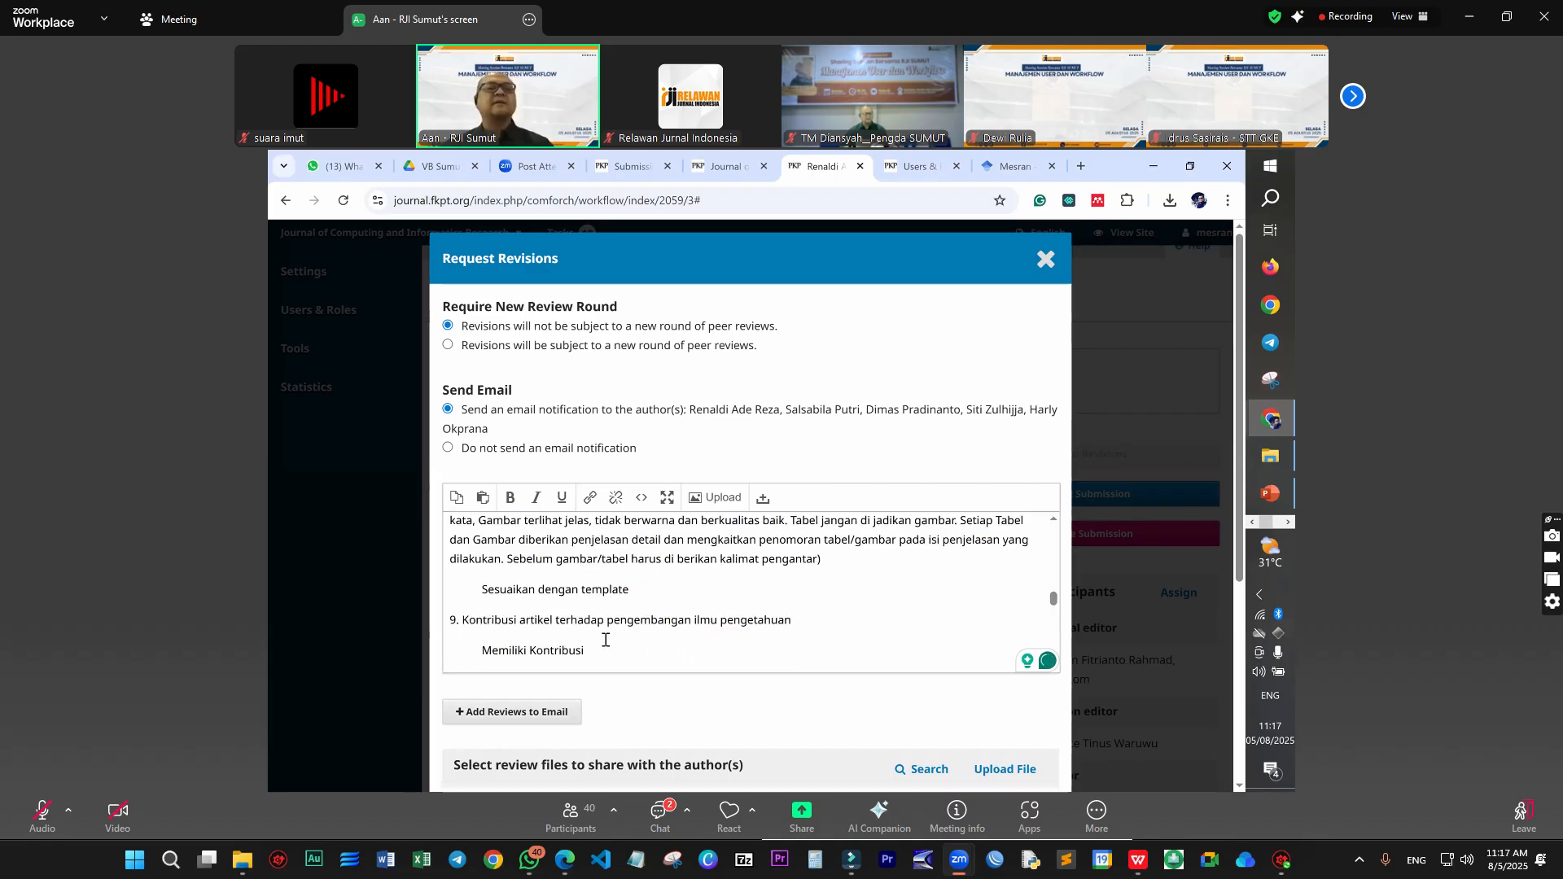
drag(584, 650, 482, 649)
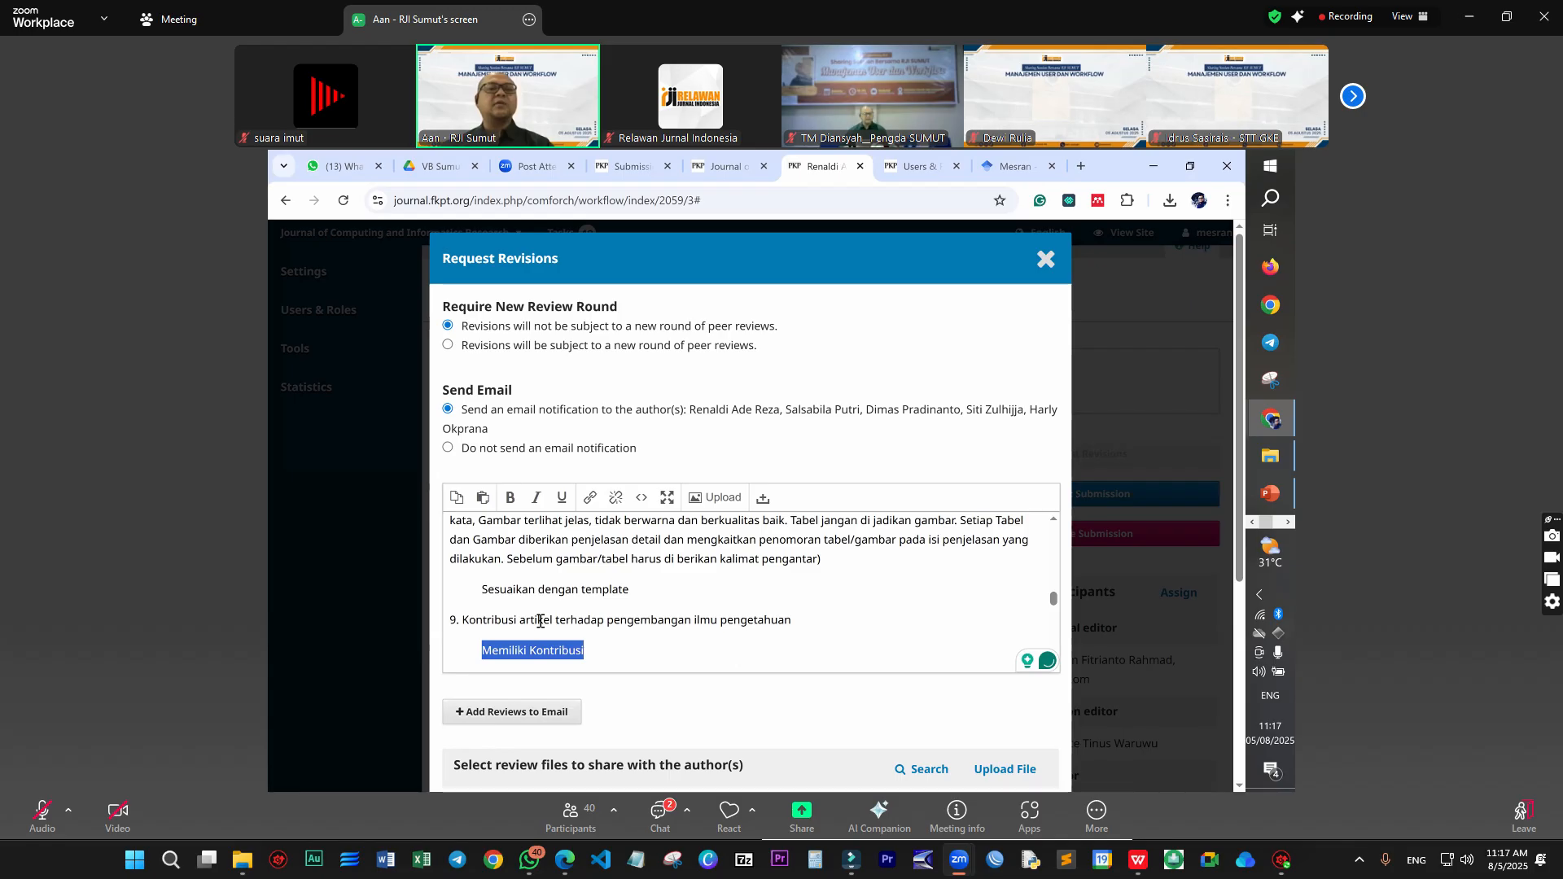
scroll(508, 574, down, 2)
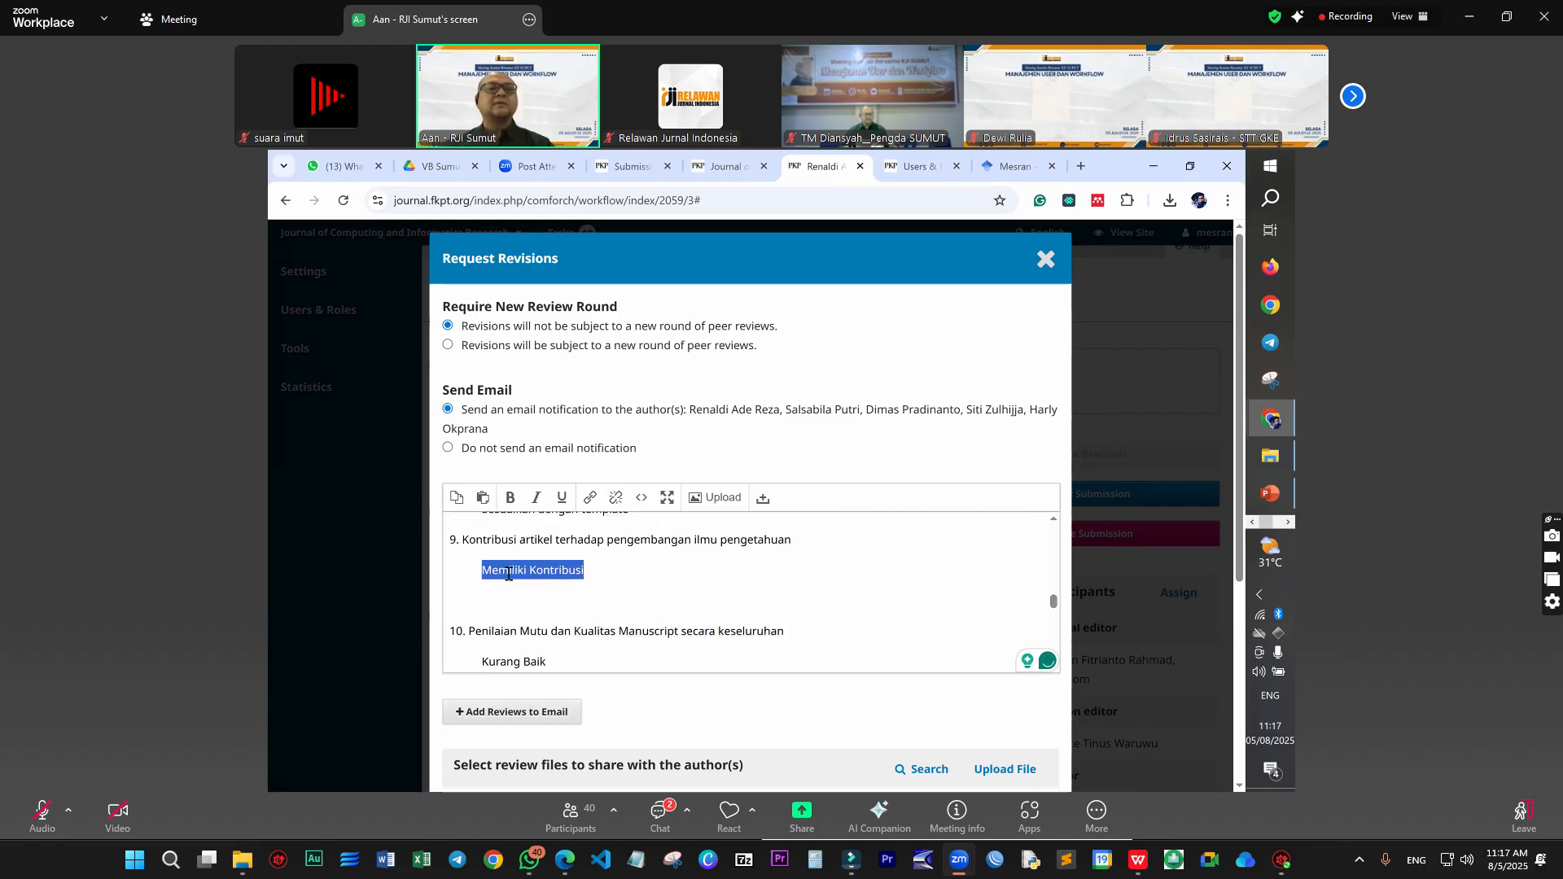
scroll(508, 575, up, 1)
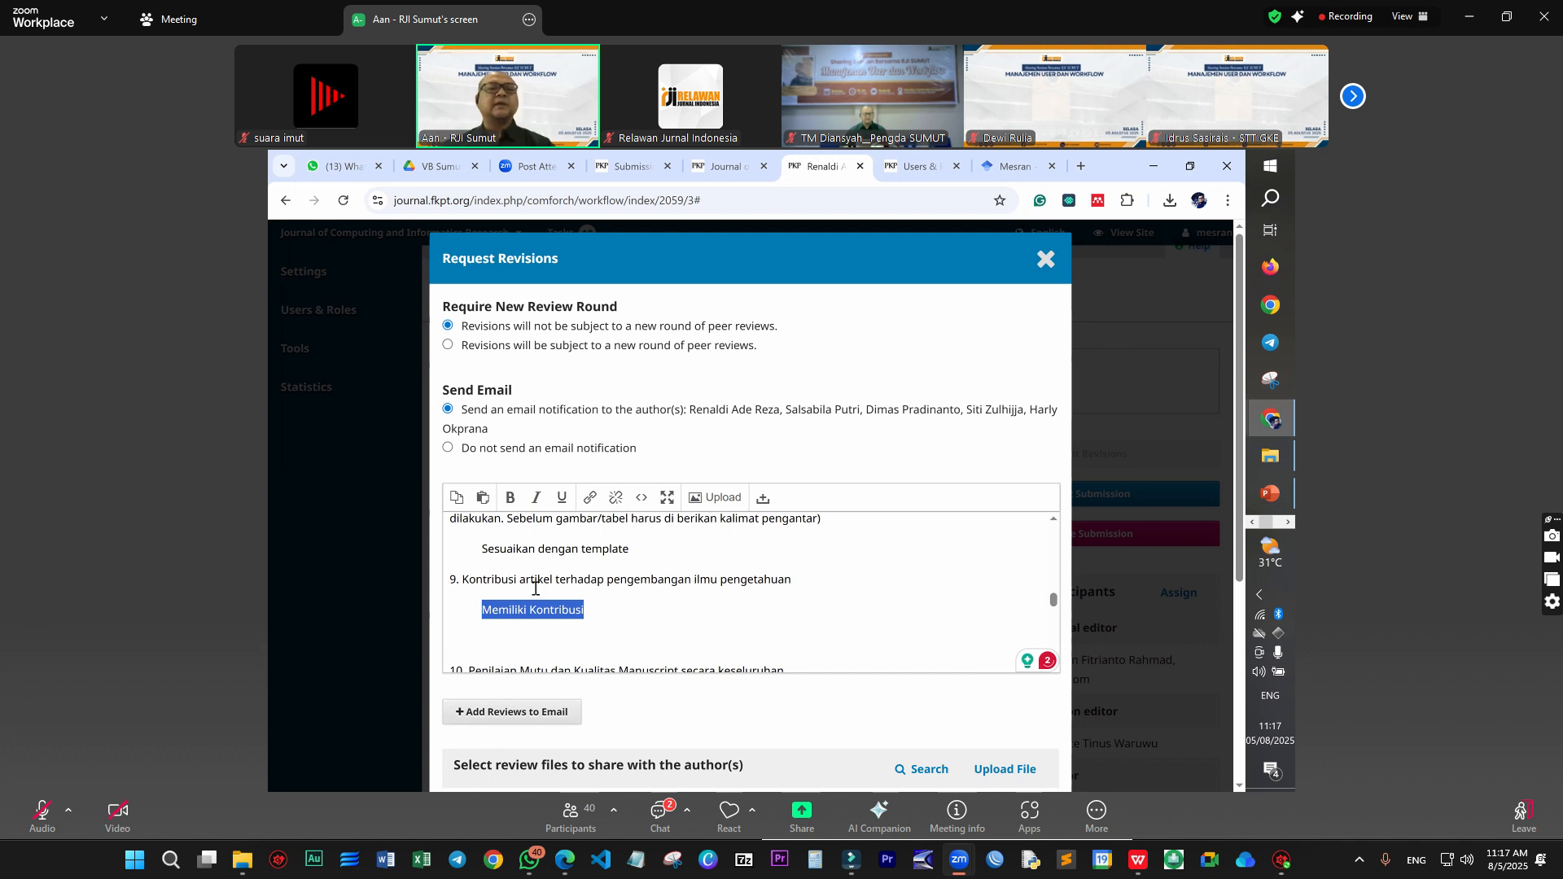
scroll(535, 588, up, 1)
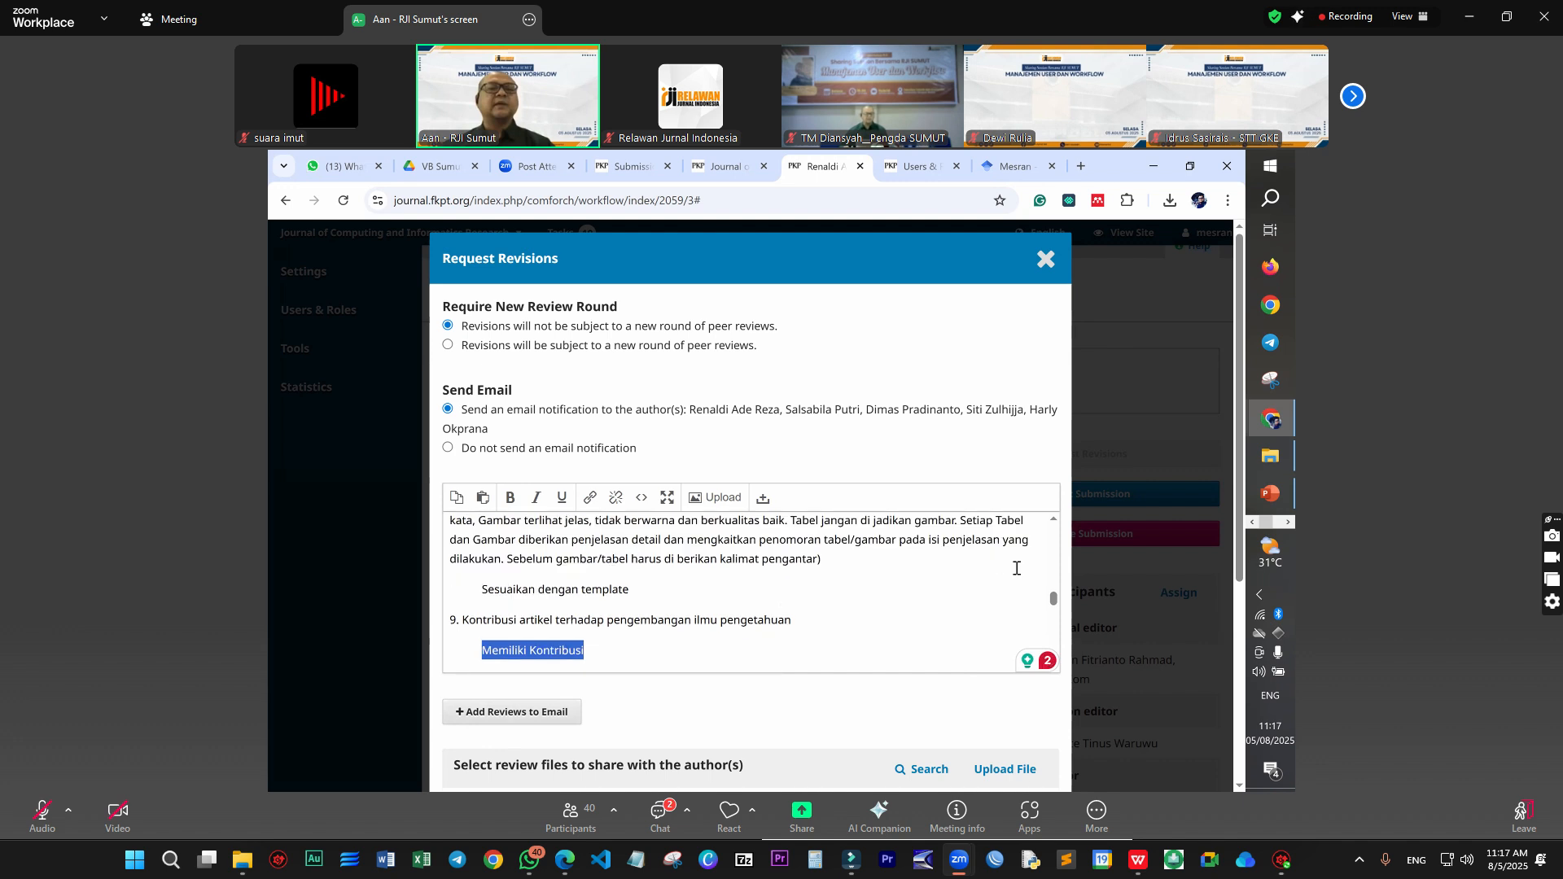
scroll(555, 626, up, 3)
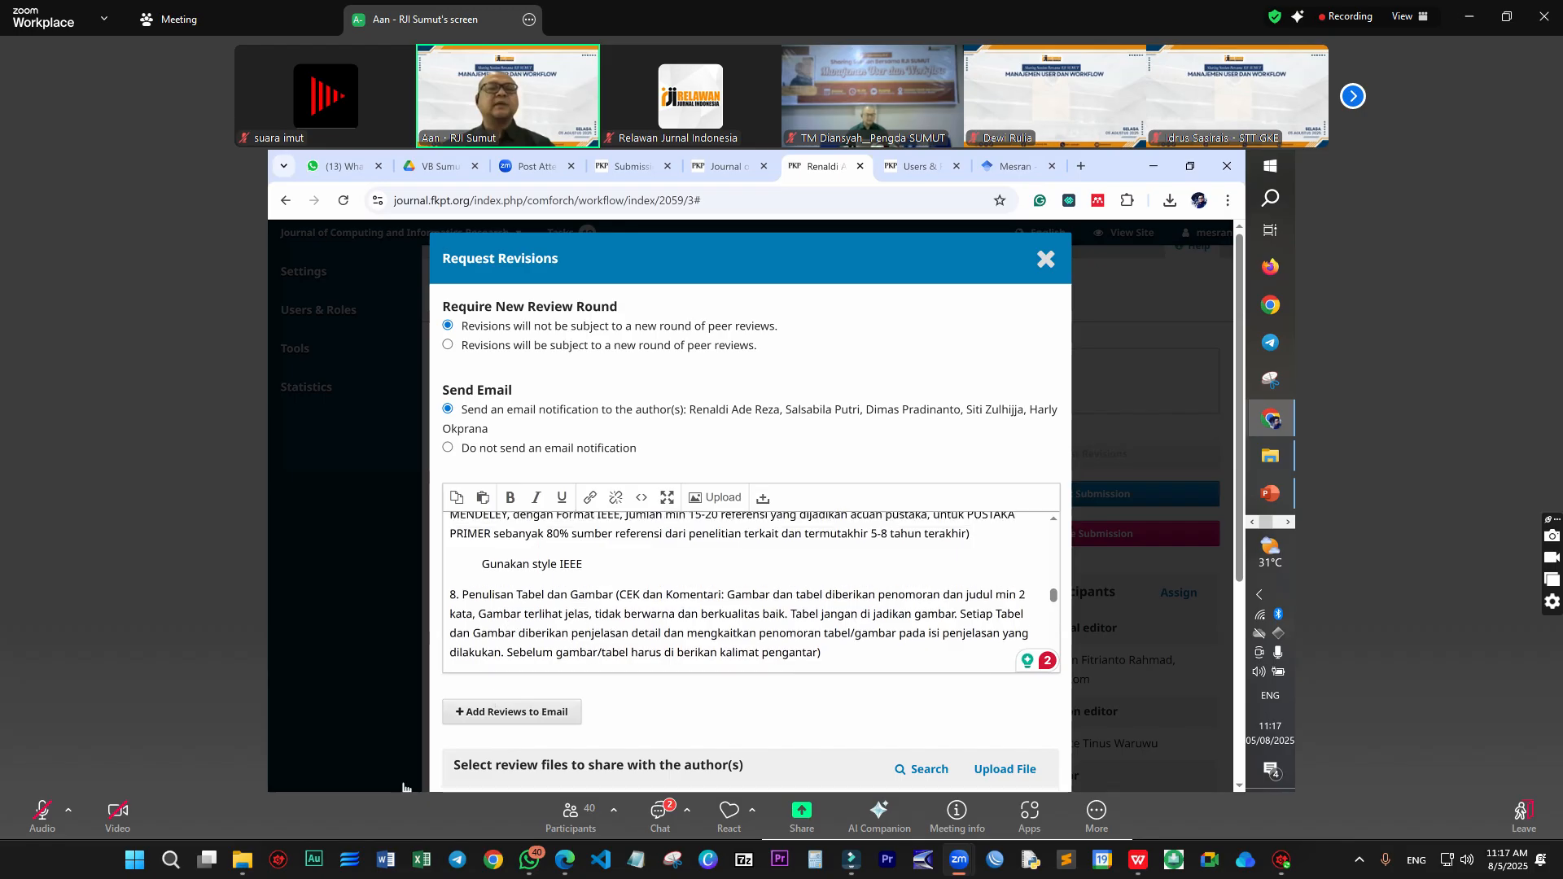
scroll(475, 568, up, 5)
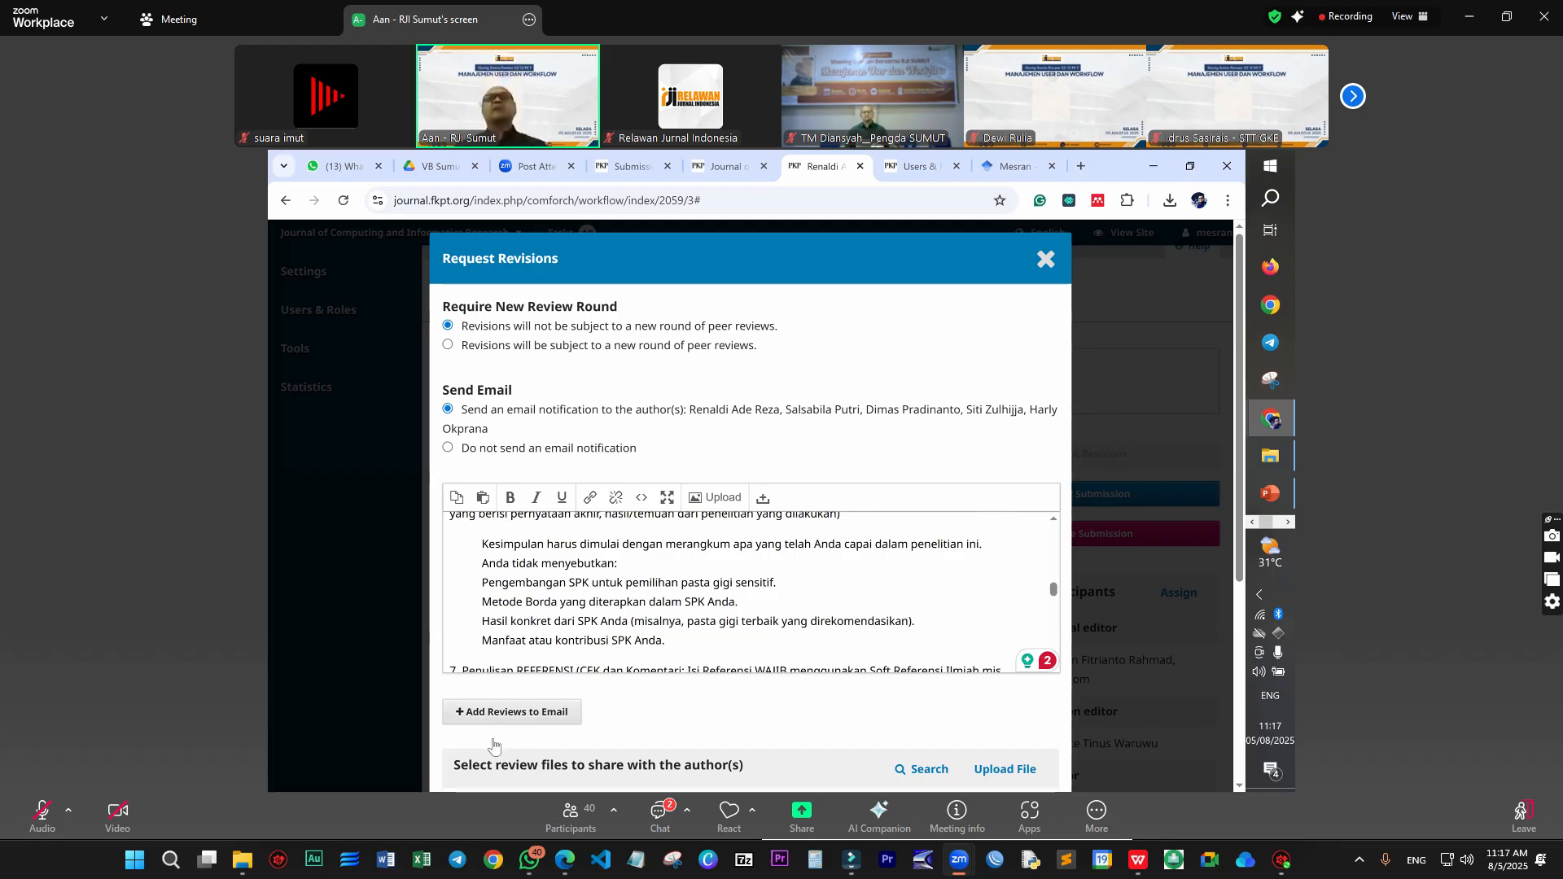
scroll(496, 644, up, 1)
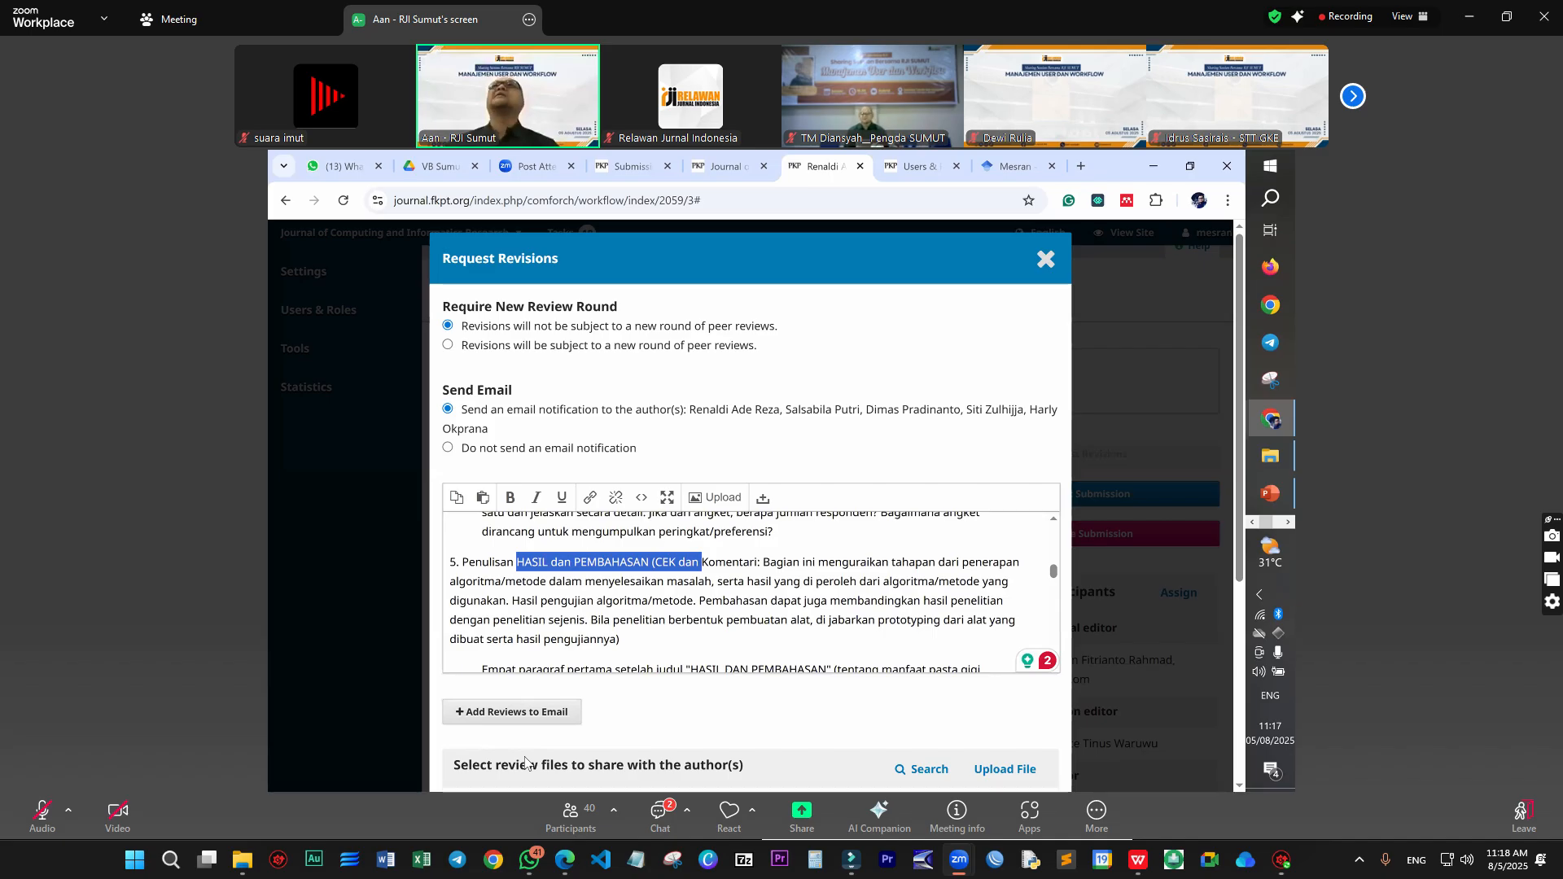
Step: Share review files 7455-1 and 7515-1 with the authors and record the revisions-required editorial decision
scroll(525, 763, down, 4)
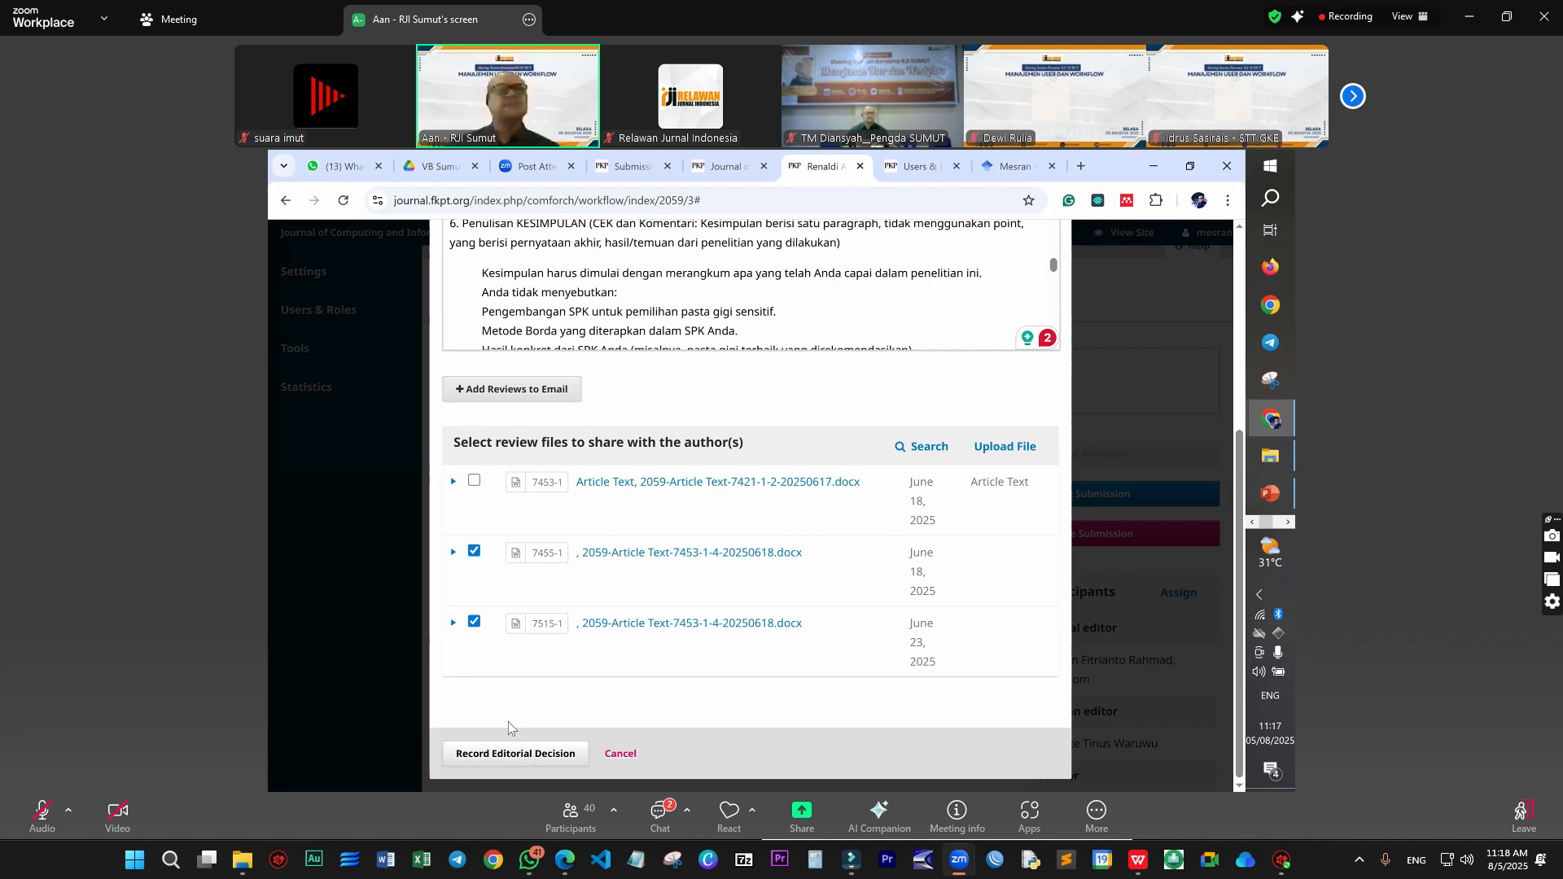
click(515, 753)
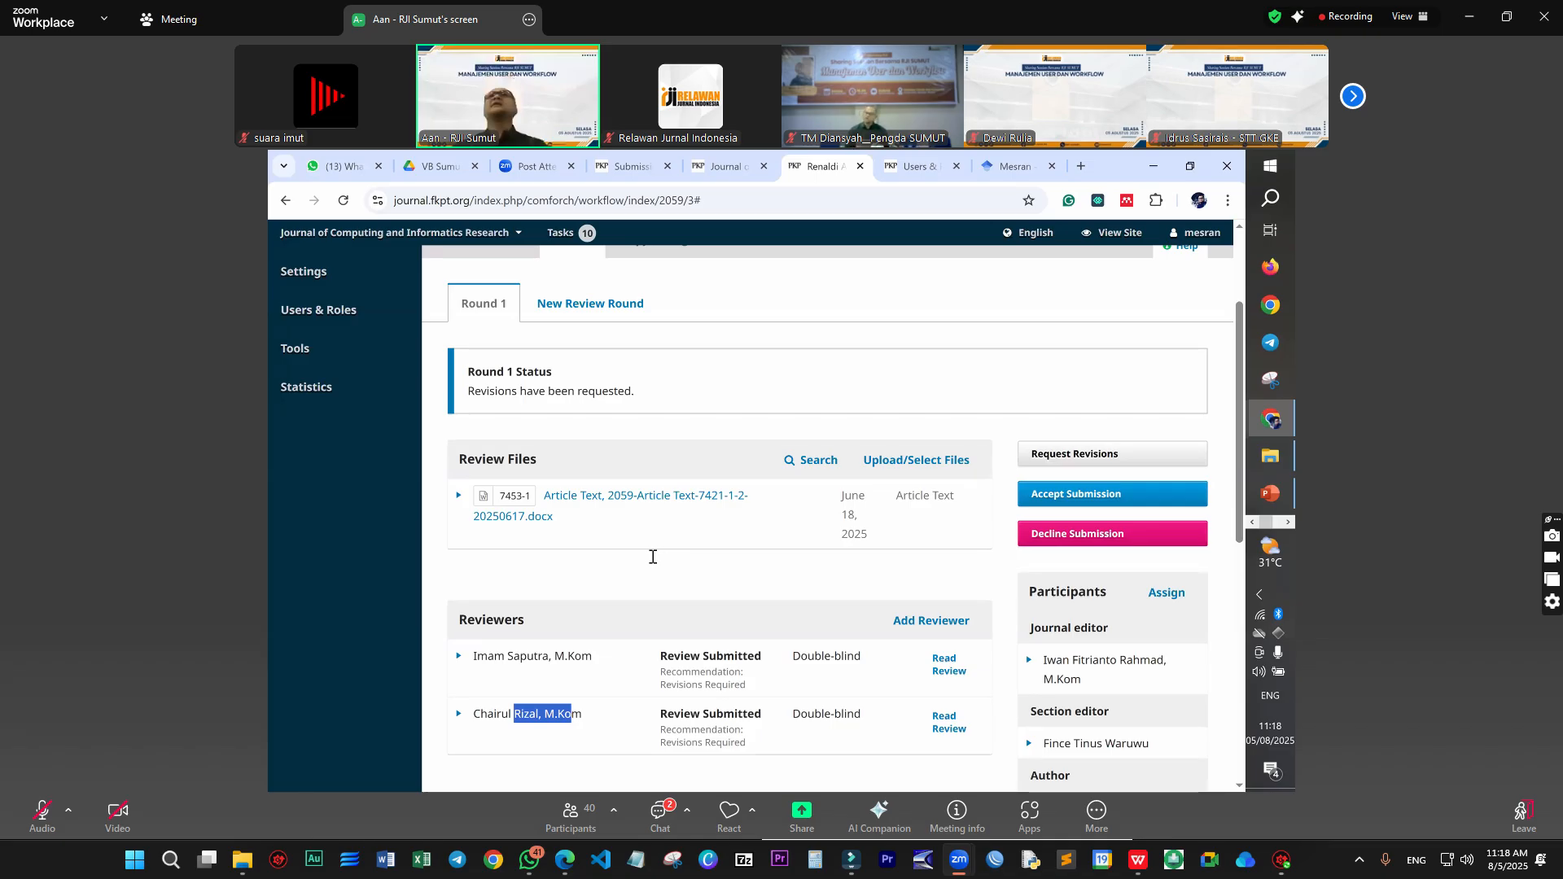
Step: Examine the submission's review discussions, reviewers and Round 1 status, and read the first reviewer's review form
scroll(652, 557, down, 6)
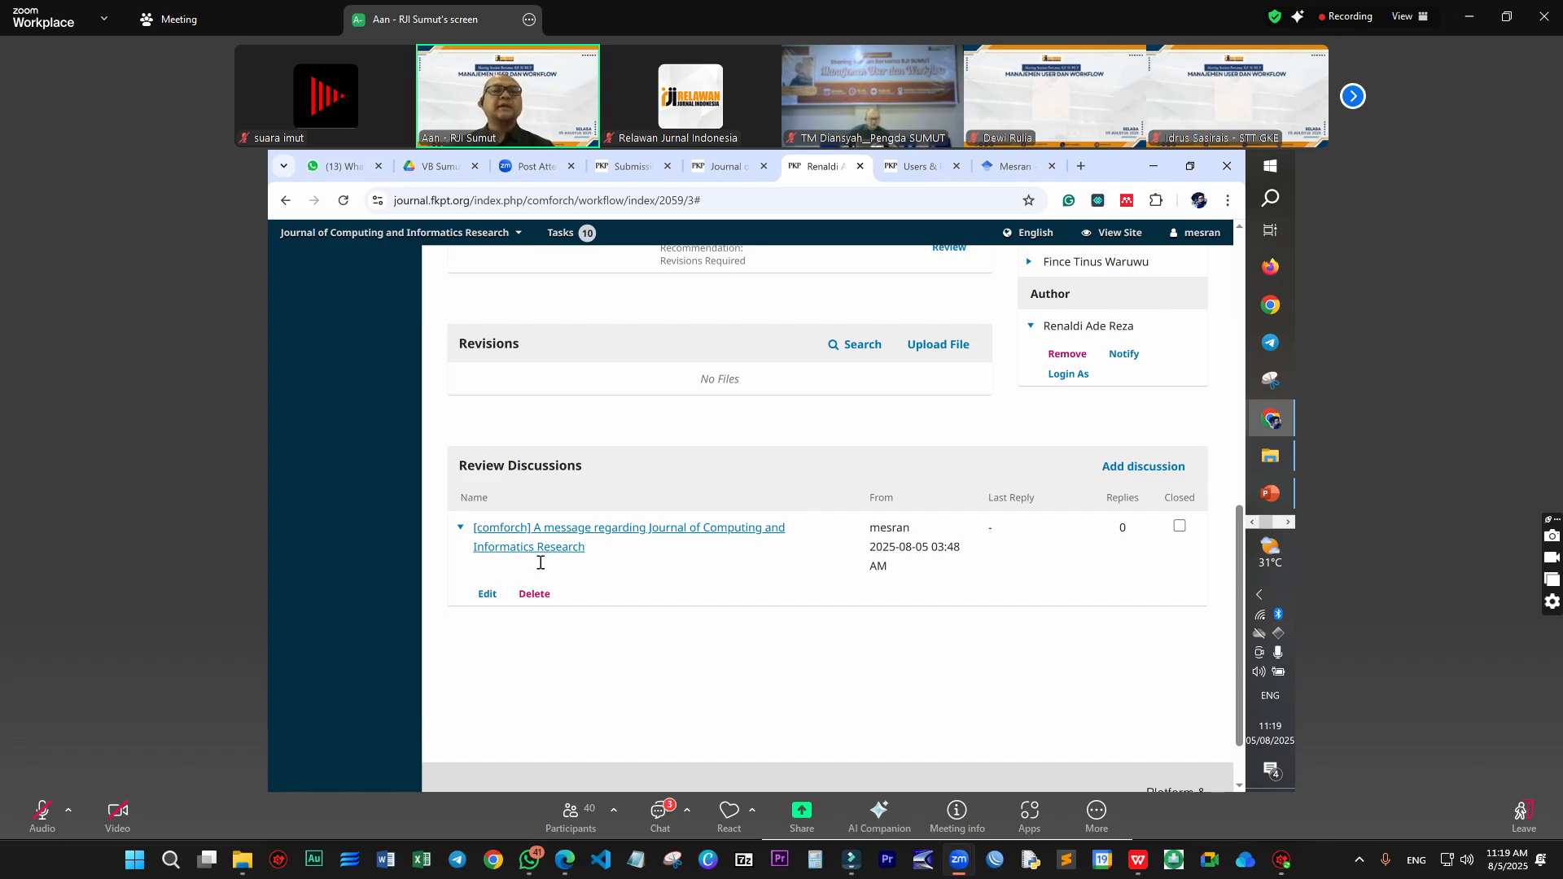
scroll(537, 558, up, 4)
drag(515, 554, 576, 551)
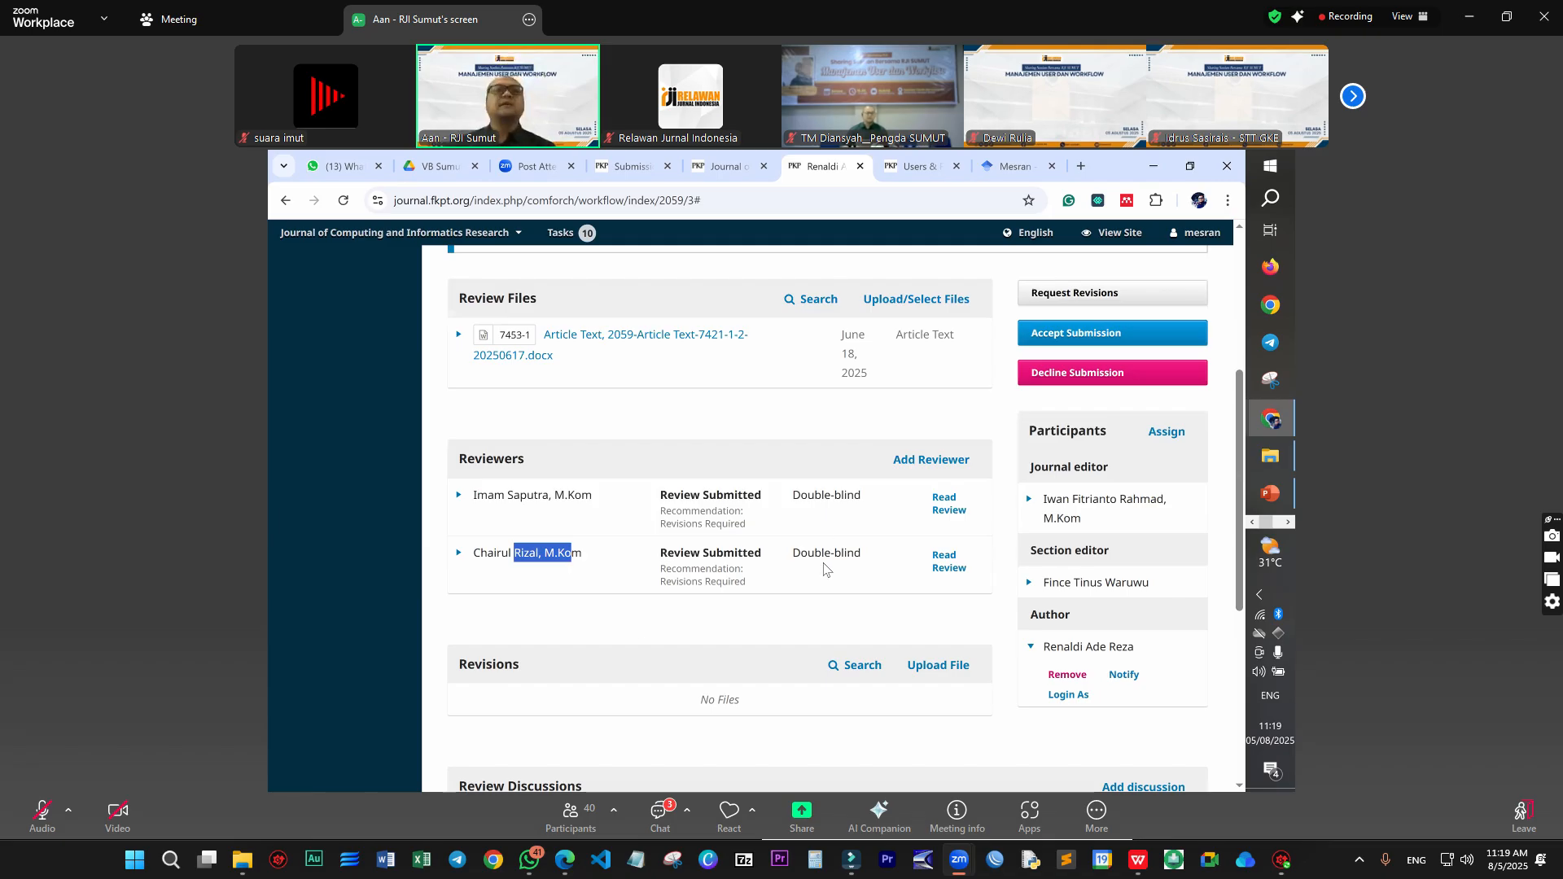
scroll(632, 622, up, 4)
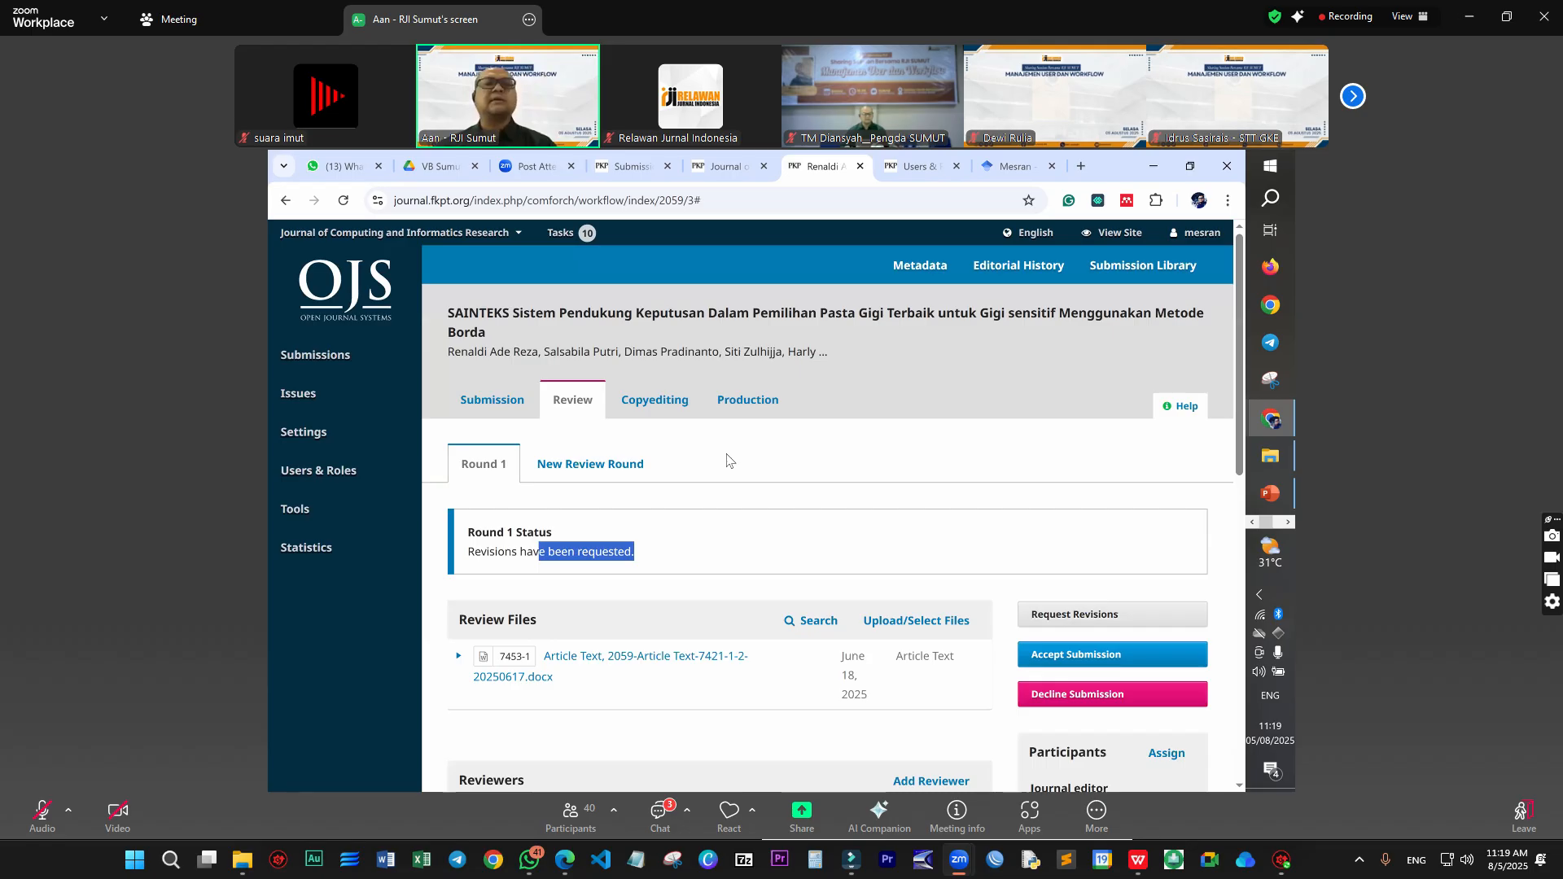
click(549, 325)
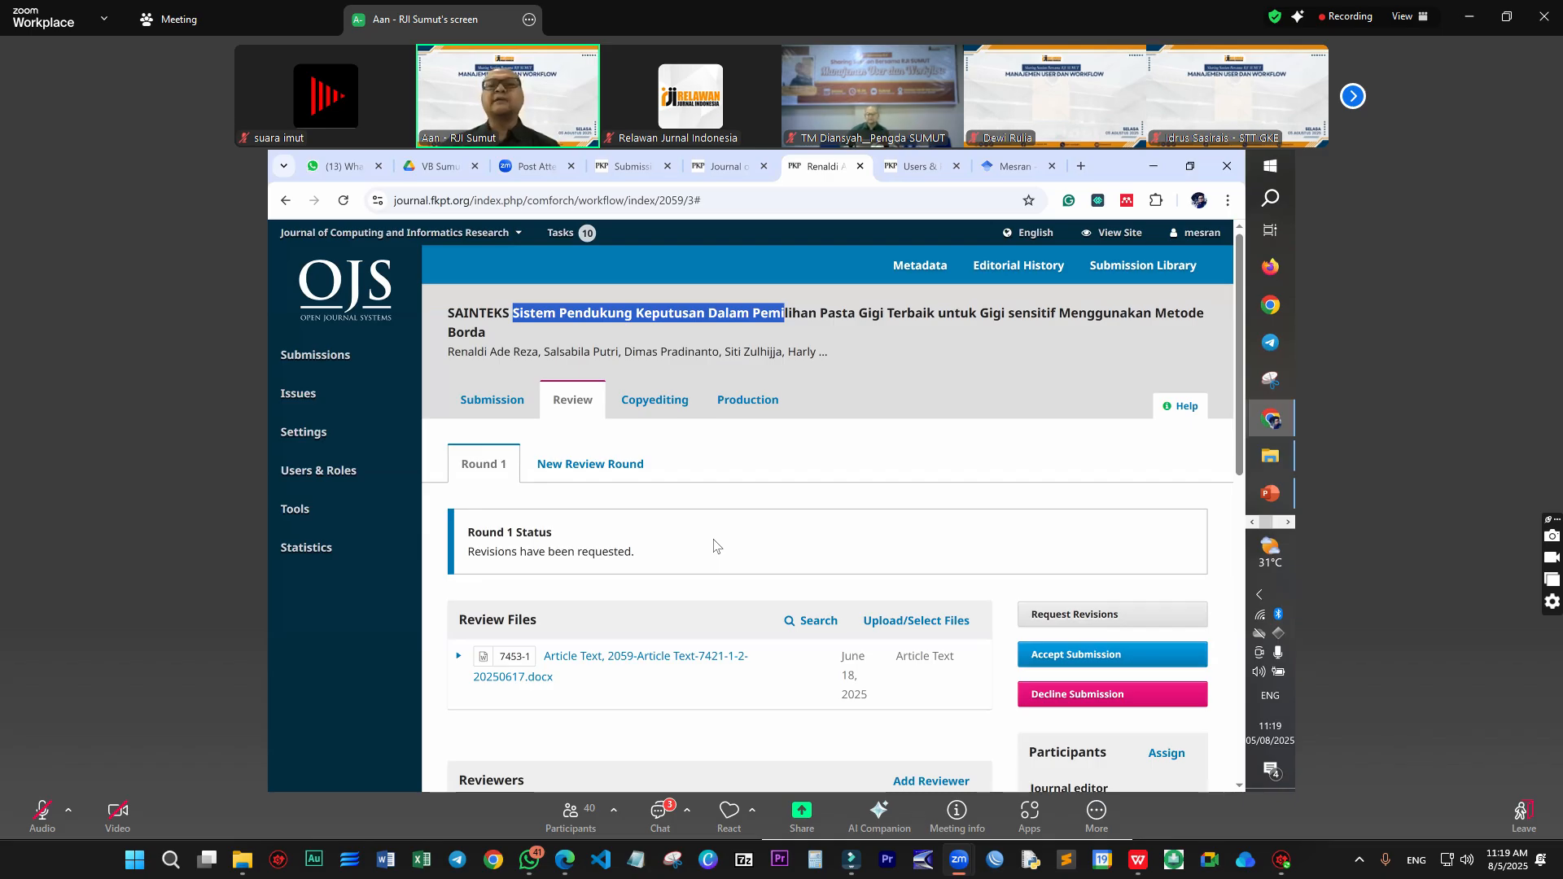
scroll(1002, 574, down, 2)
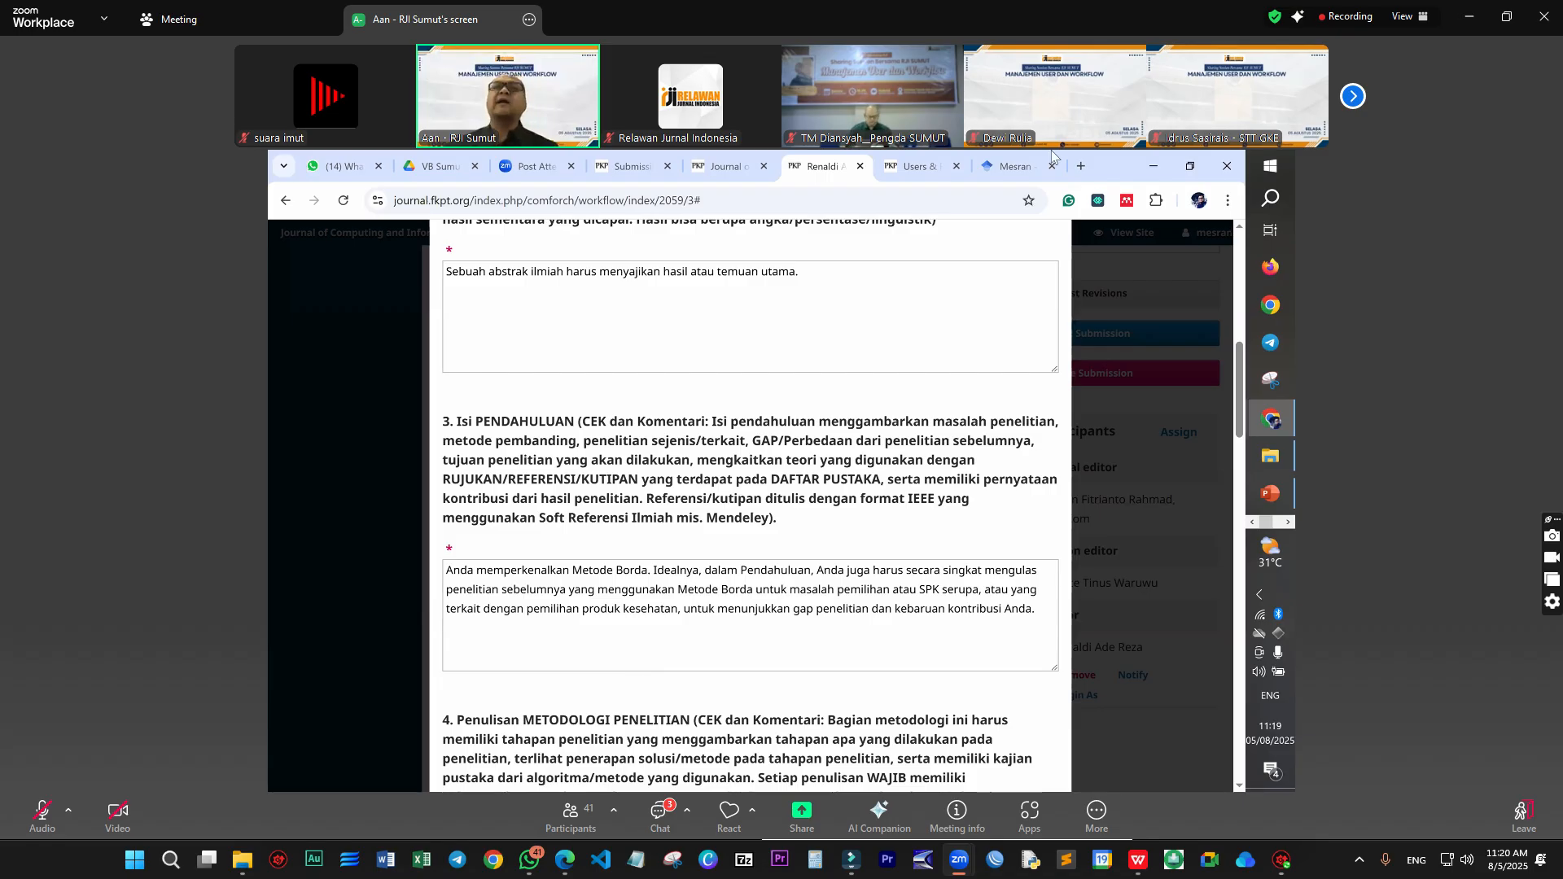
key(Escape)
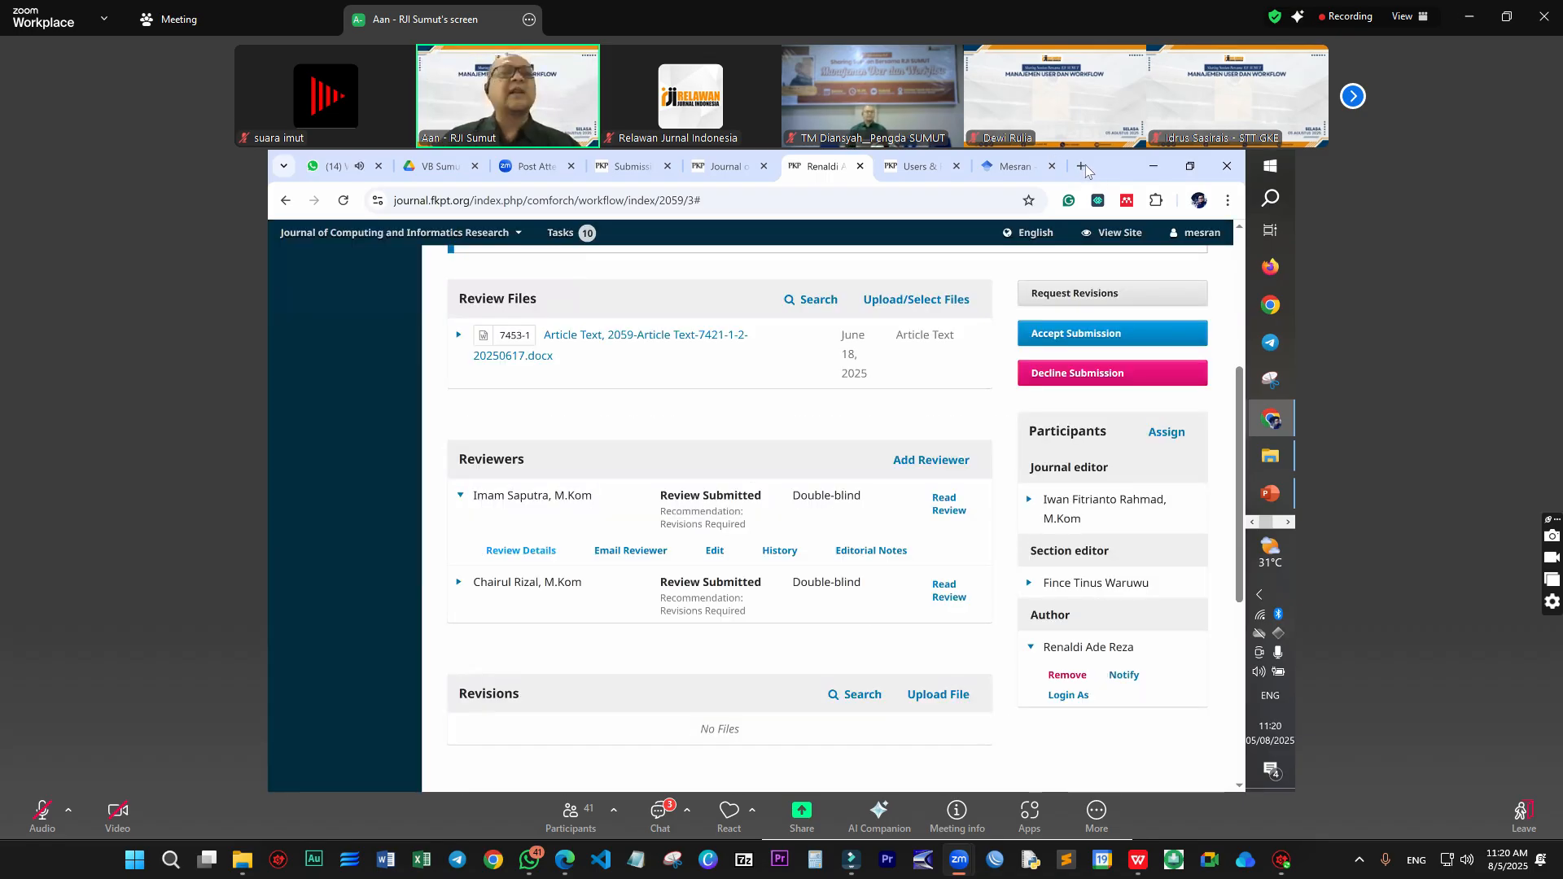
Step: Open the Accept Submission form and examine its notification email and the review files available to share
scroll(617, 330, up, 4)
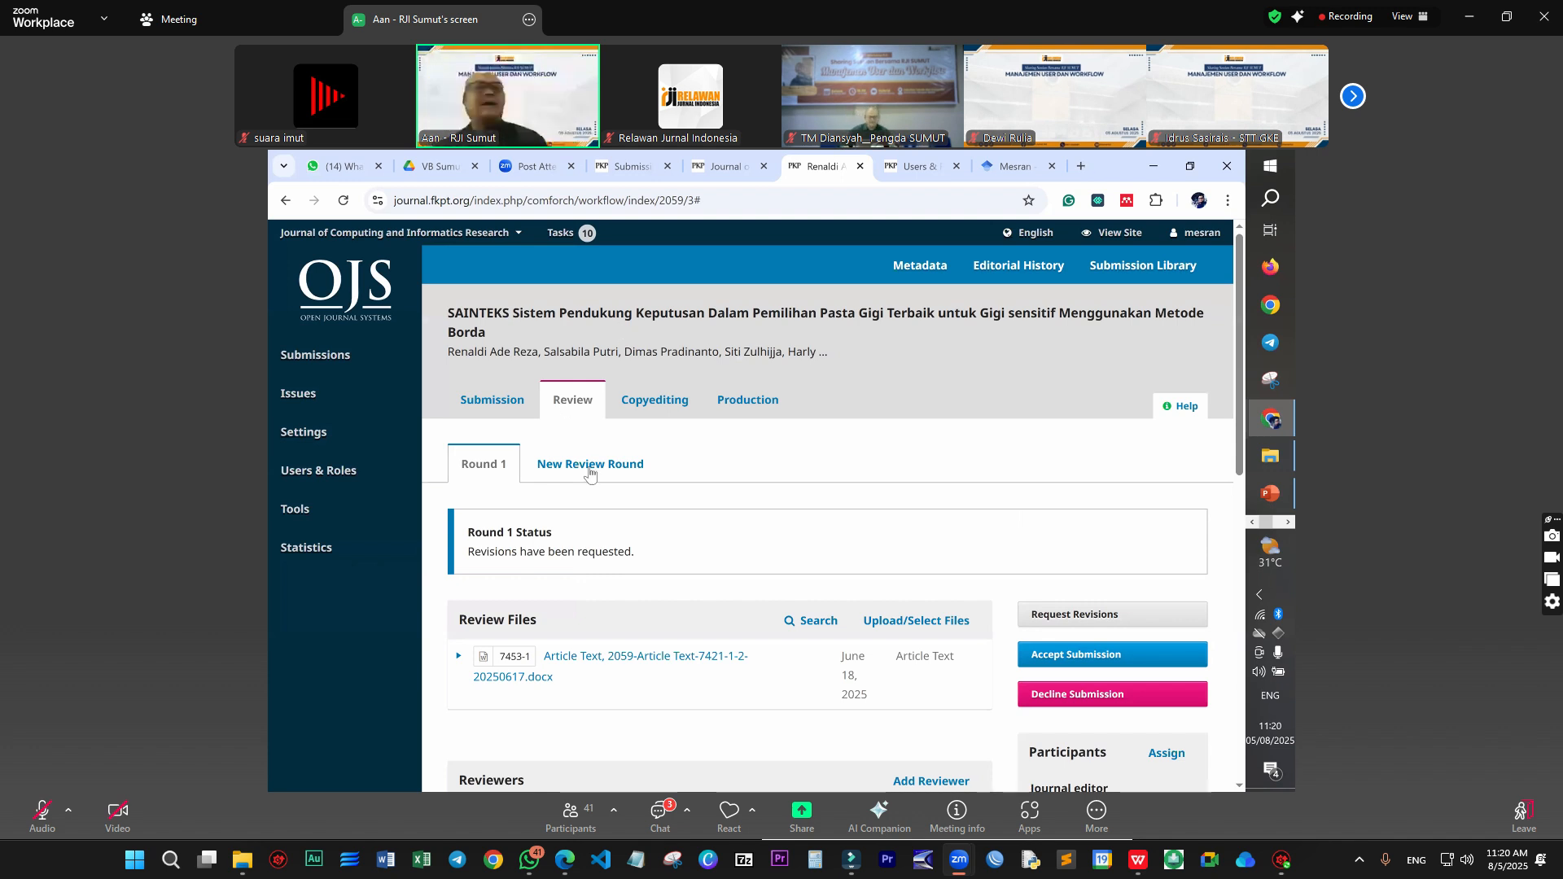
click(1112, 655)
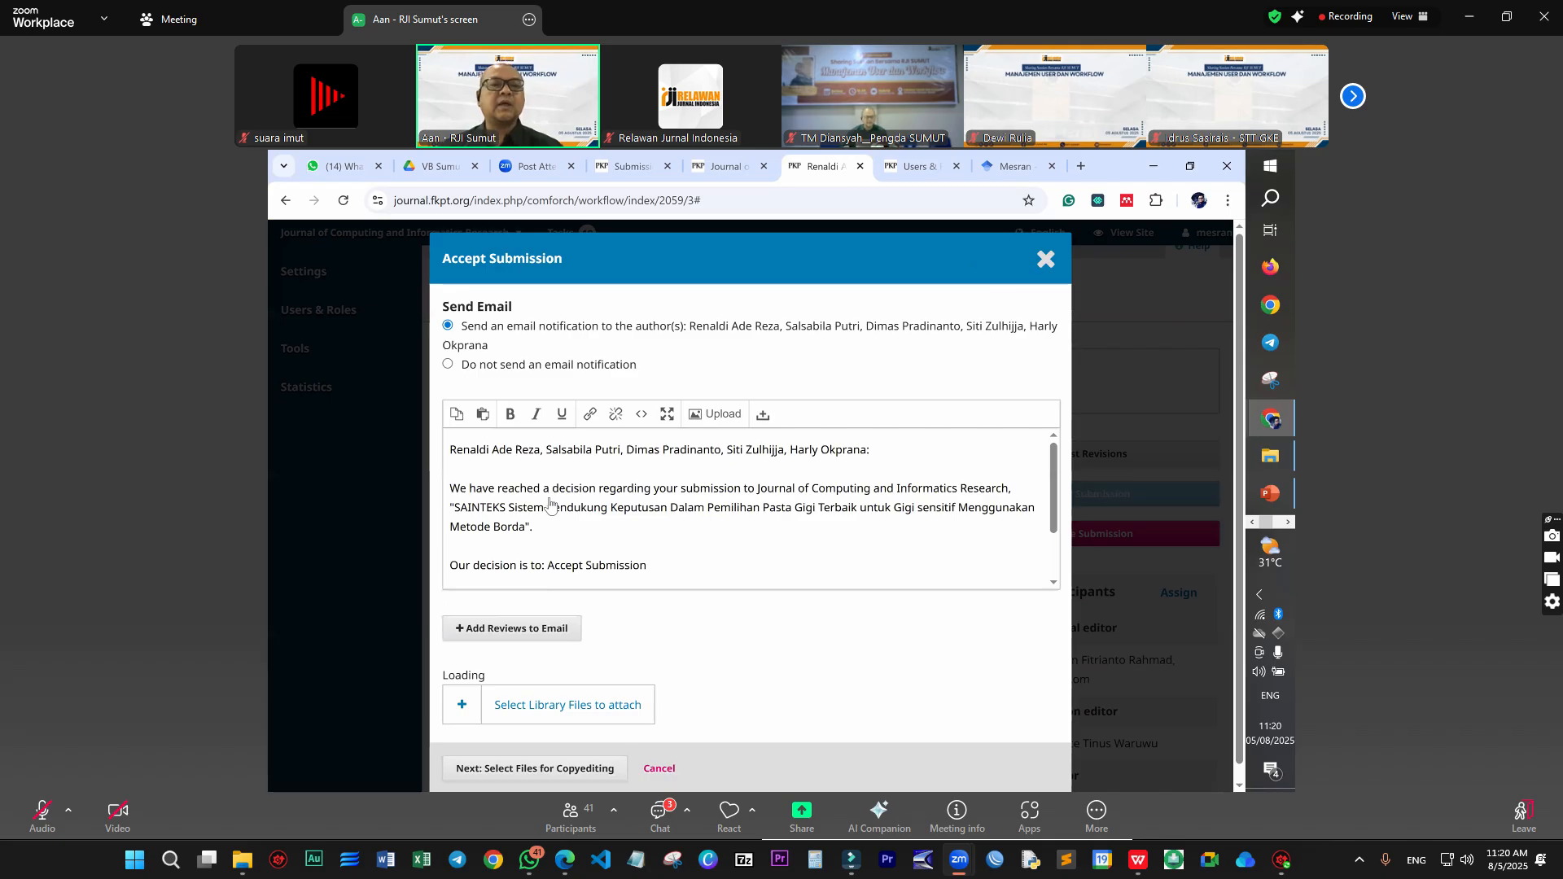
scroll(579, 450, down, 3)
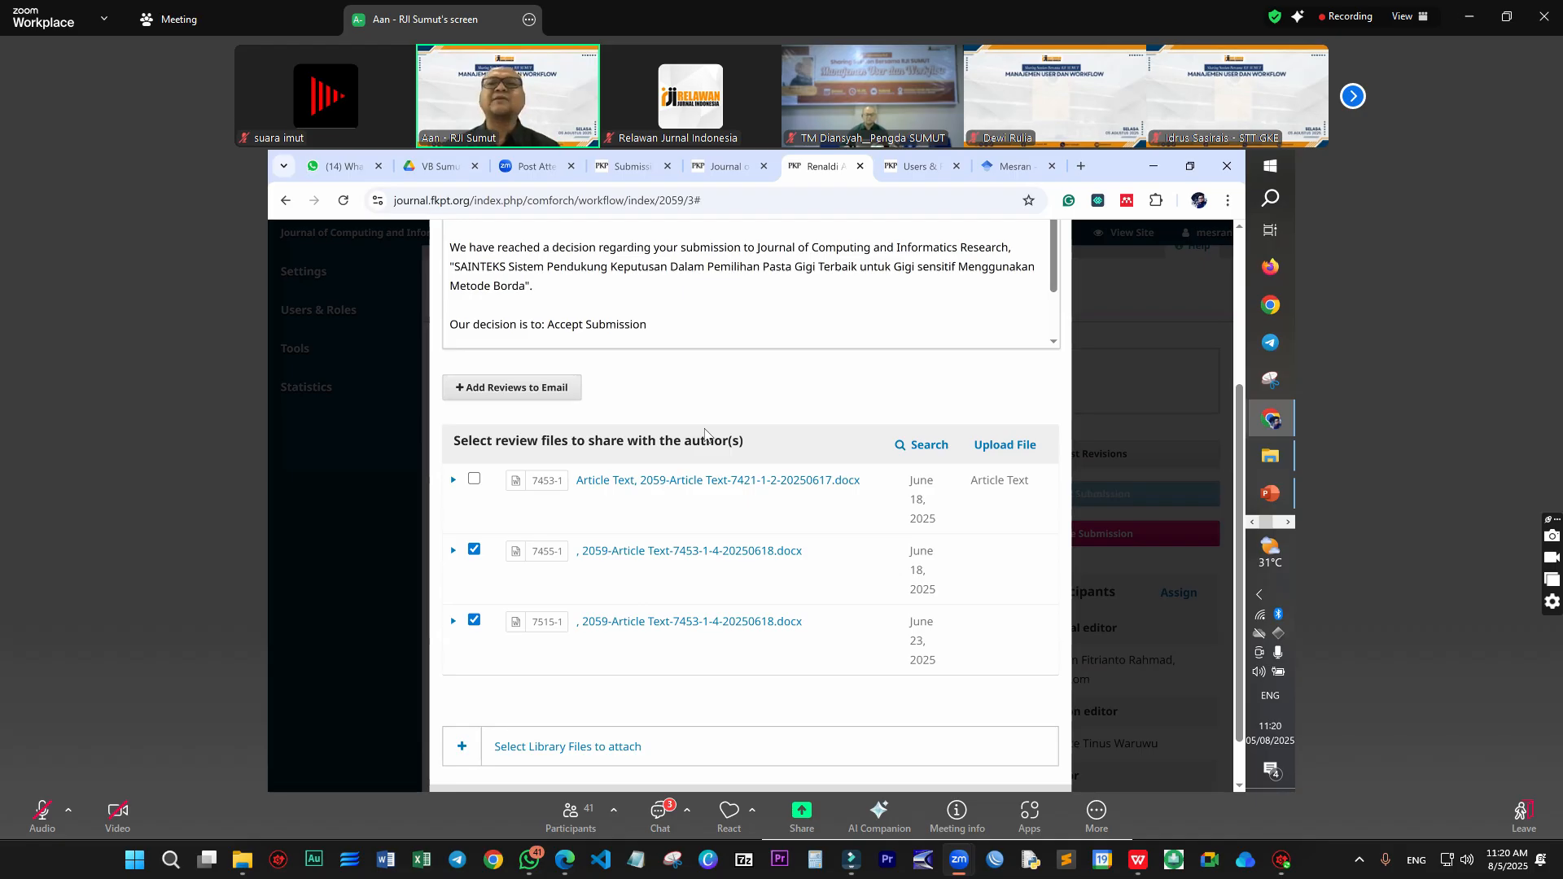
Step: Open ejurnal.seminar-id.com/index.php in a new browser tab and open submission 7589 from the BITS journal's submissions list
key(ctrl+t)
text(e)
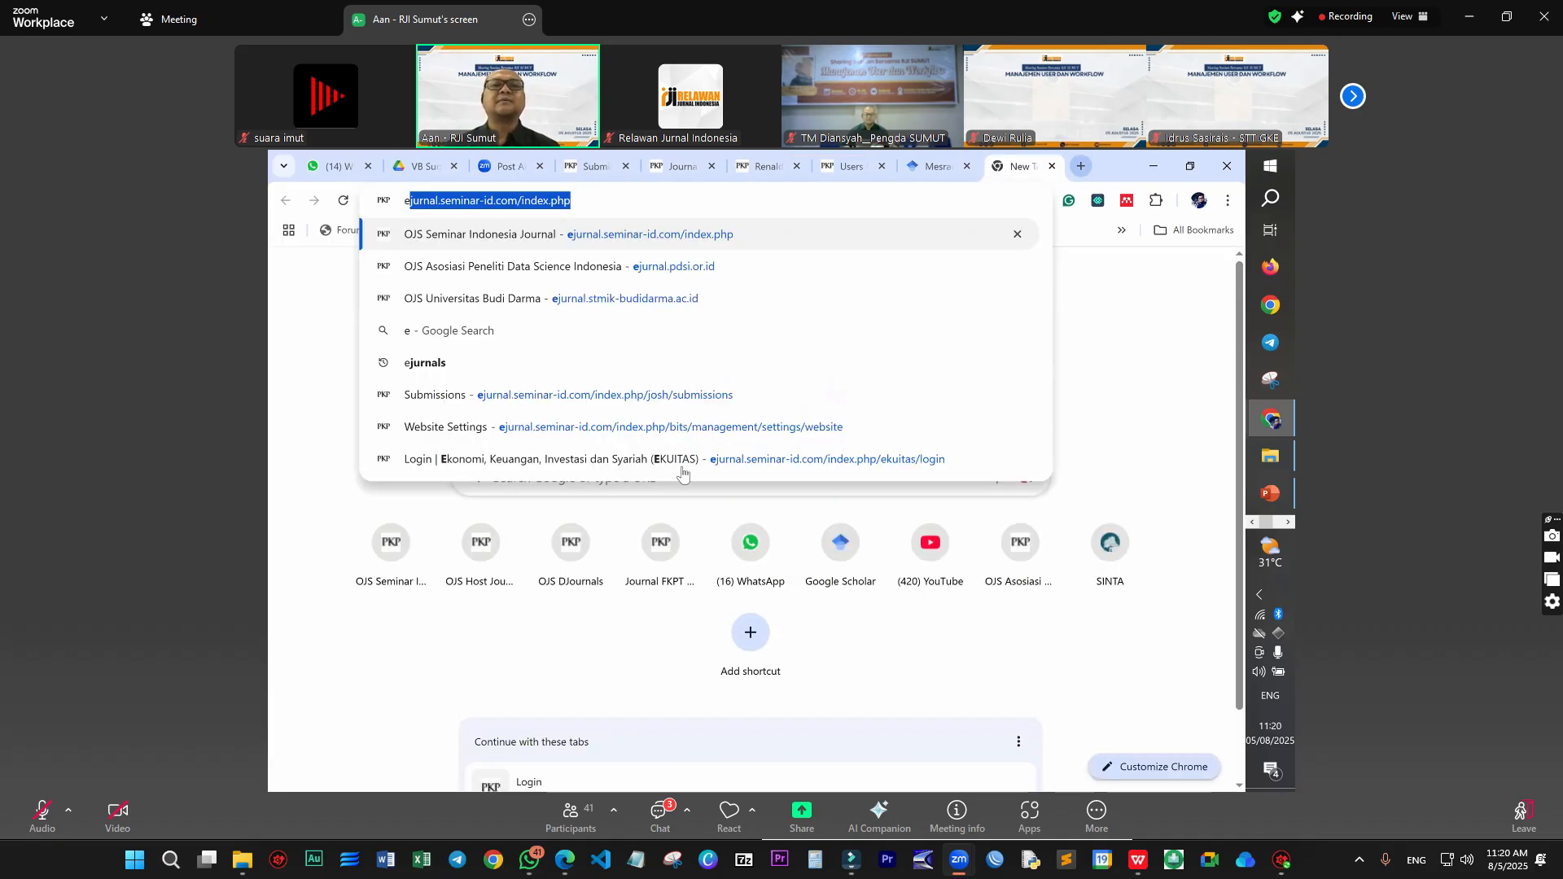
key(Return)
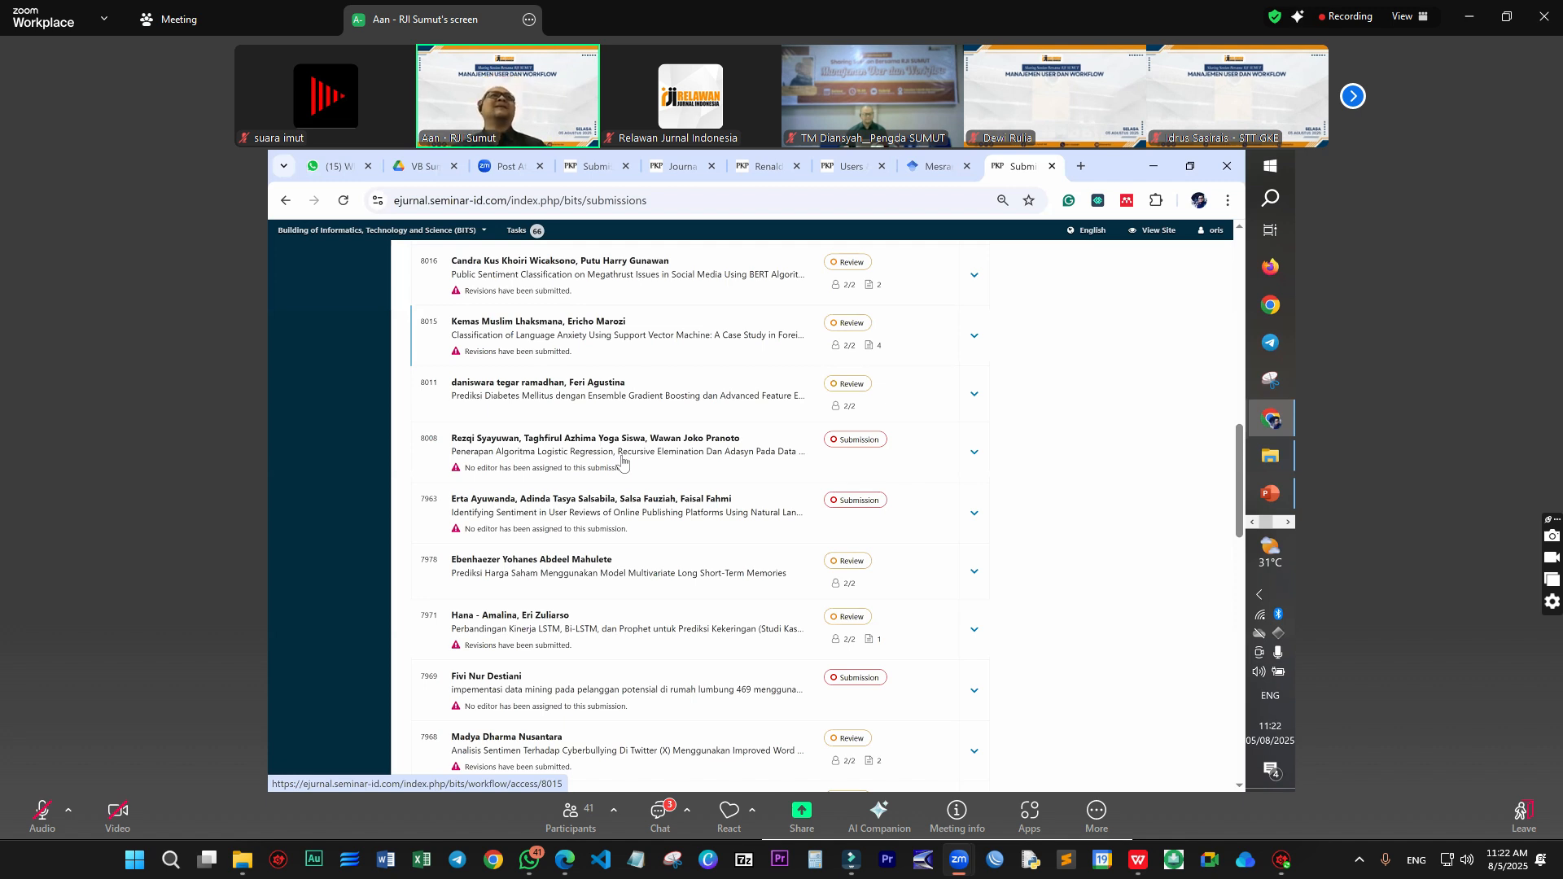
scroll(622, 462, down, 10)
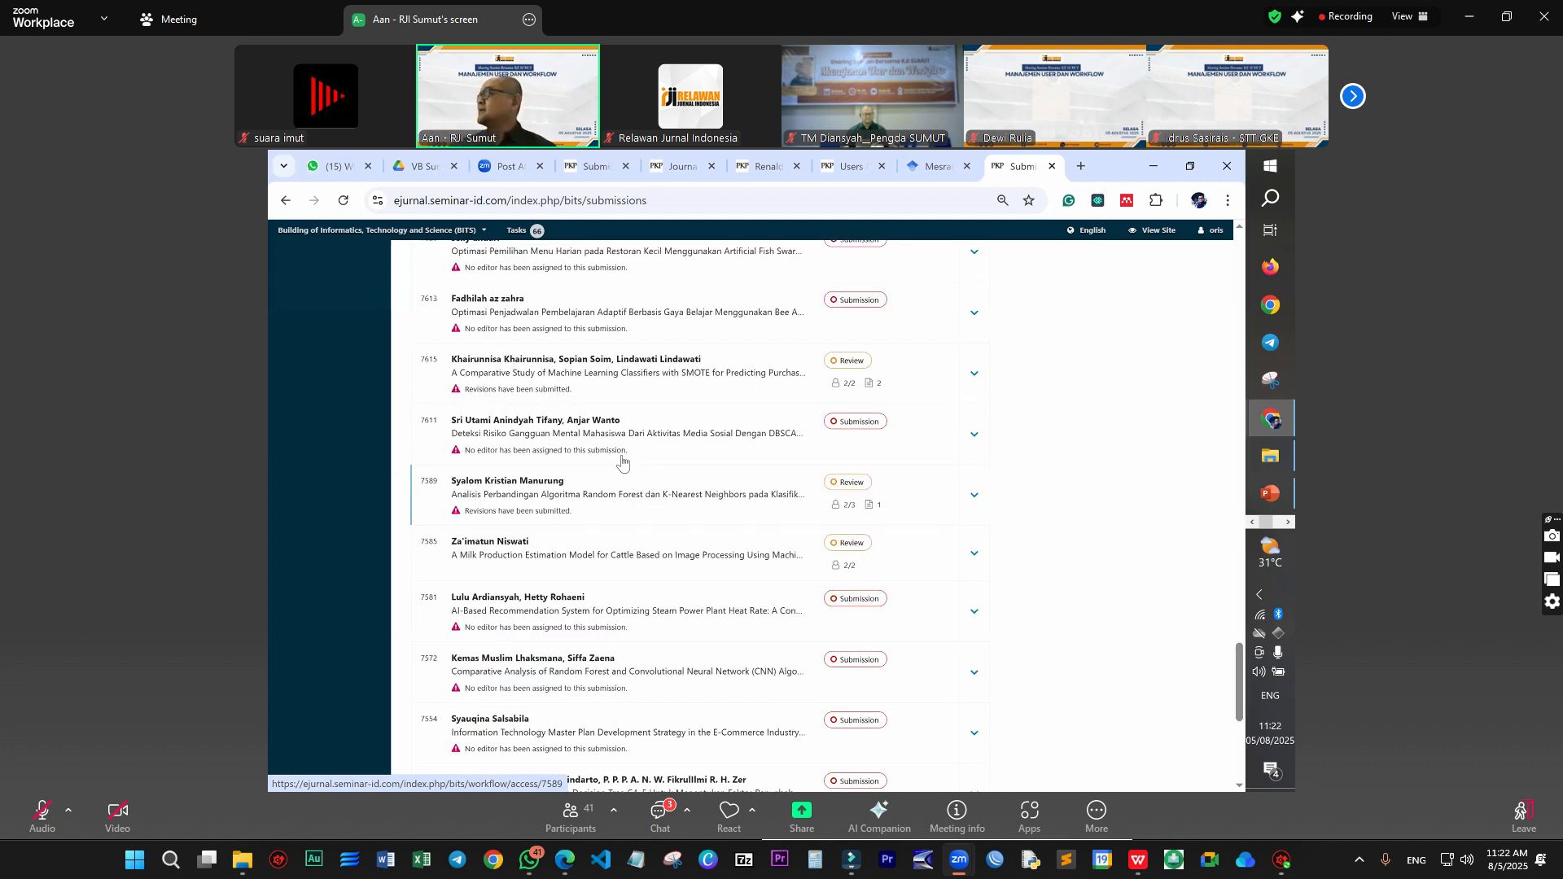
click(622, 461)
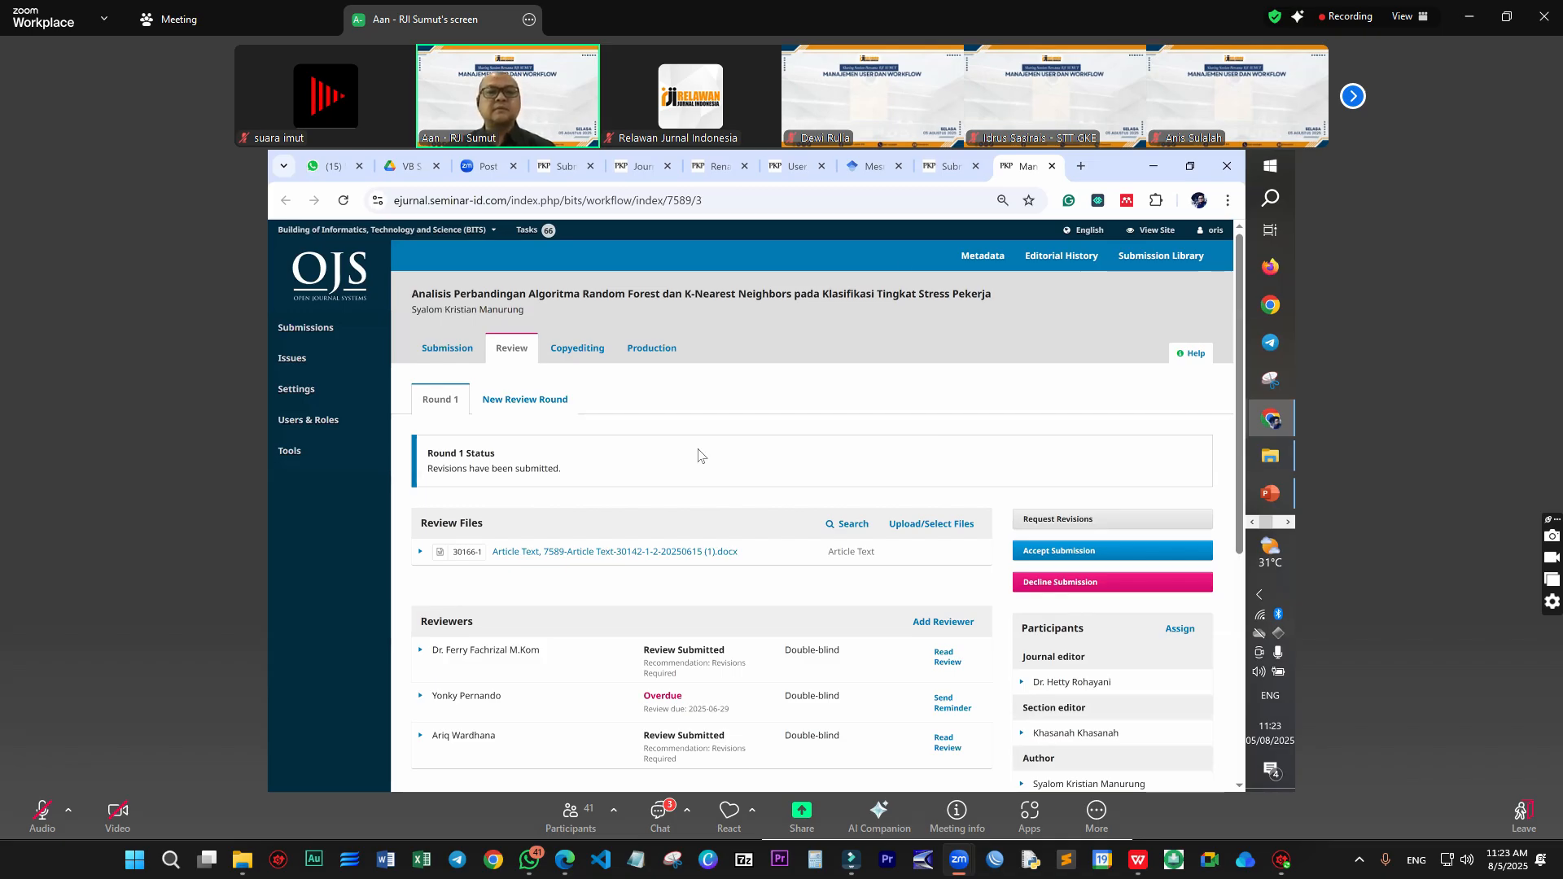
Step: Examine the Round 1 reviewers and the uploaded revision file of submission 7589
click(903, 255)
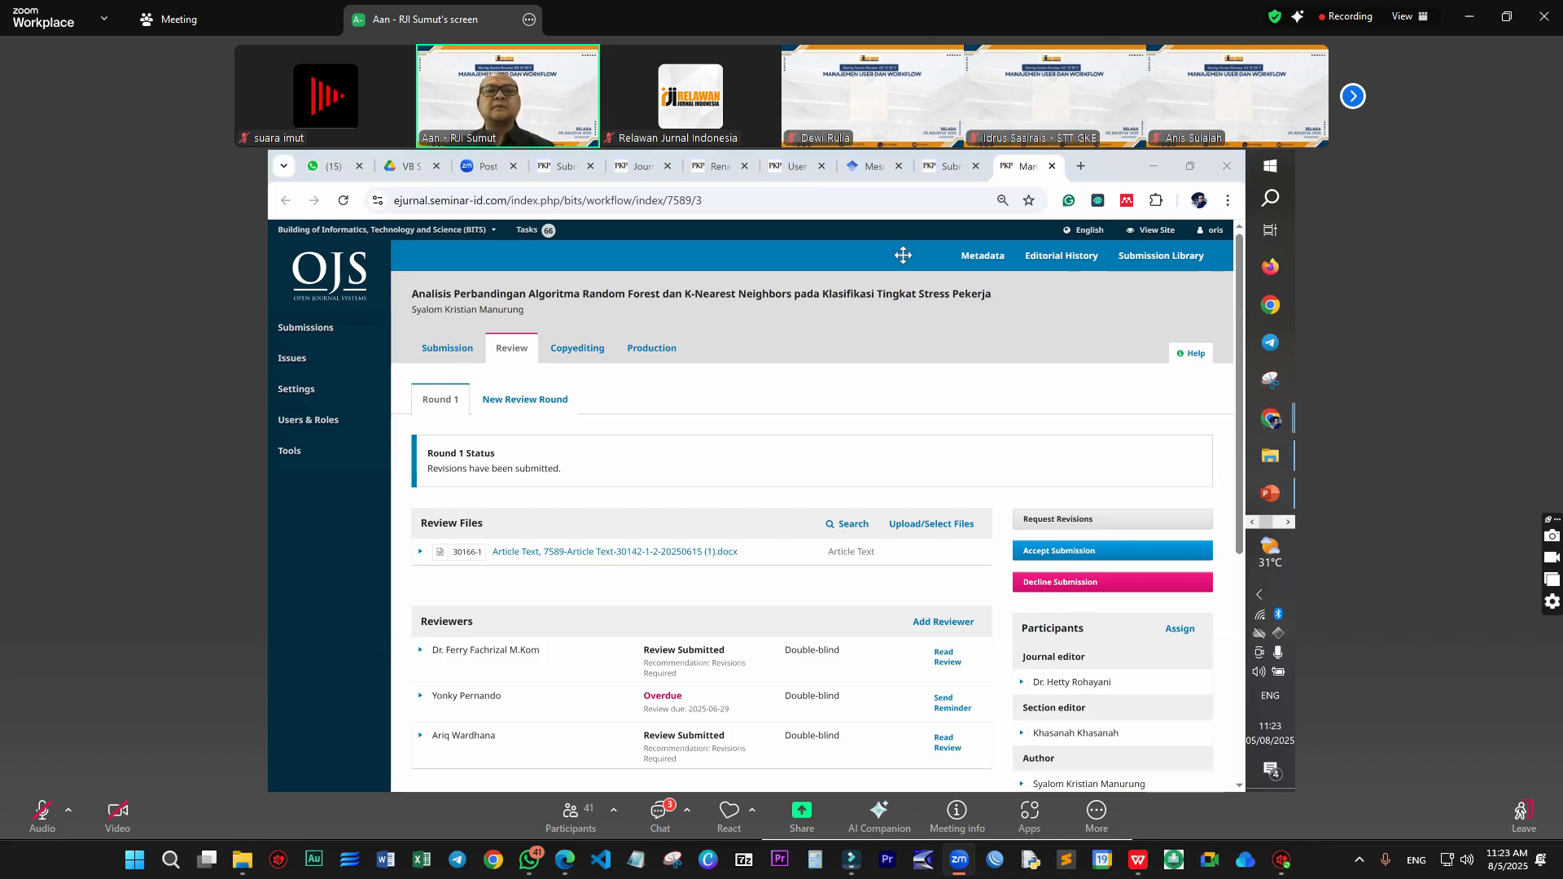
click(940, 223)
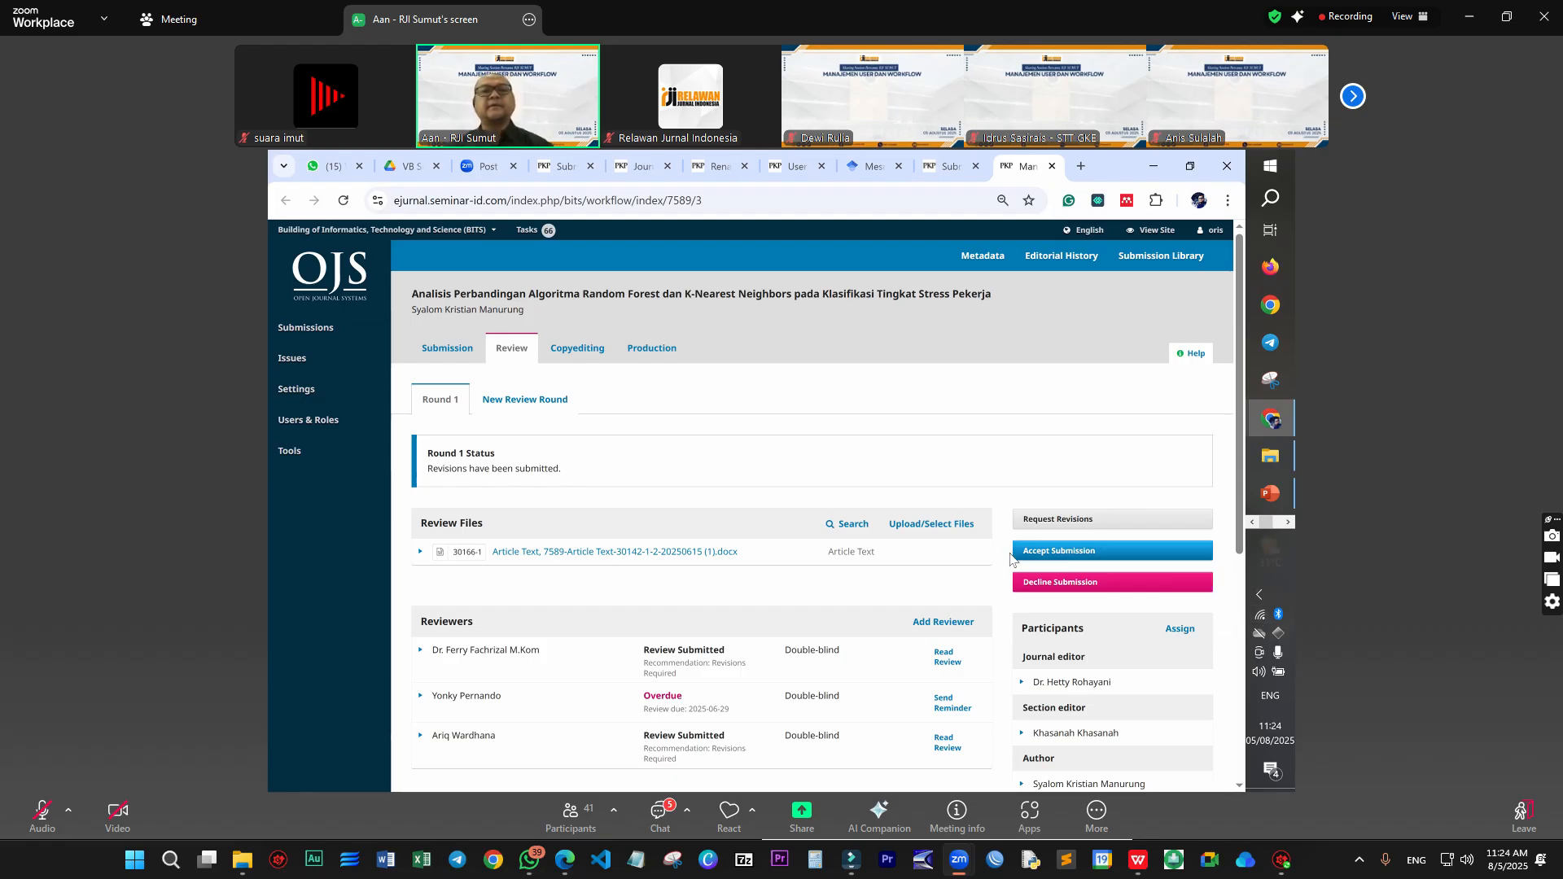
scroll(626, 543, down, 2)
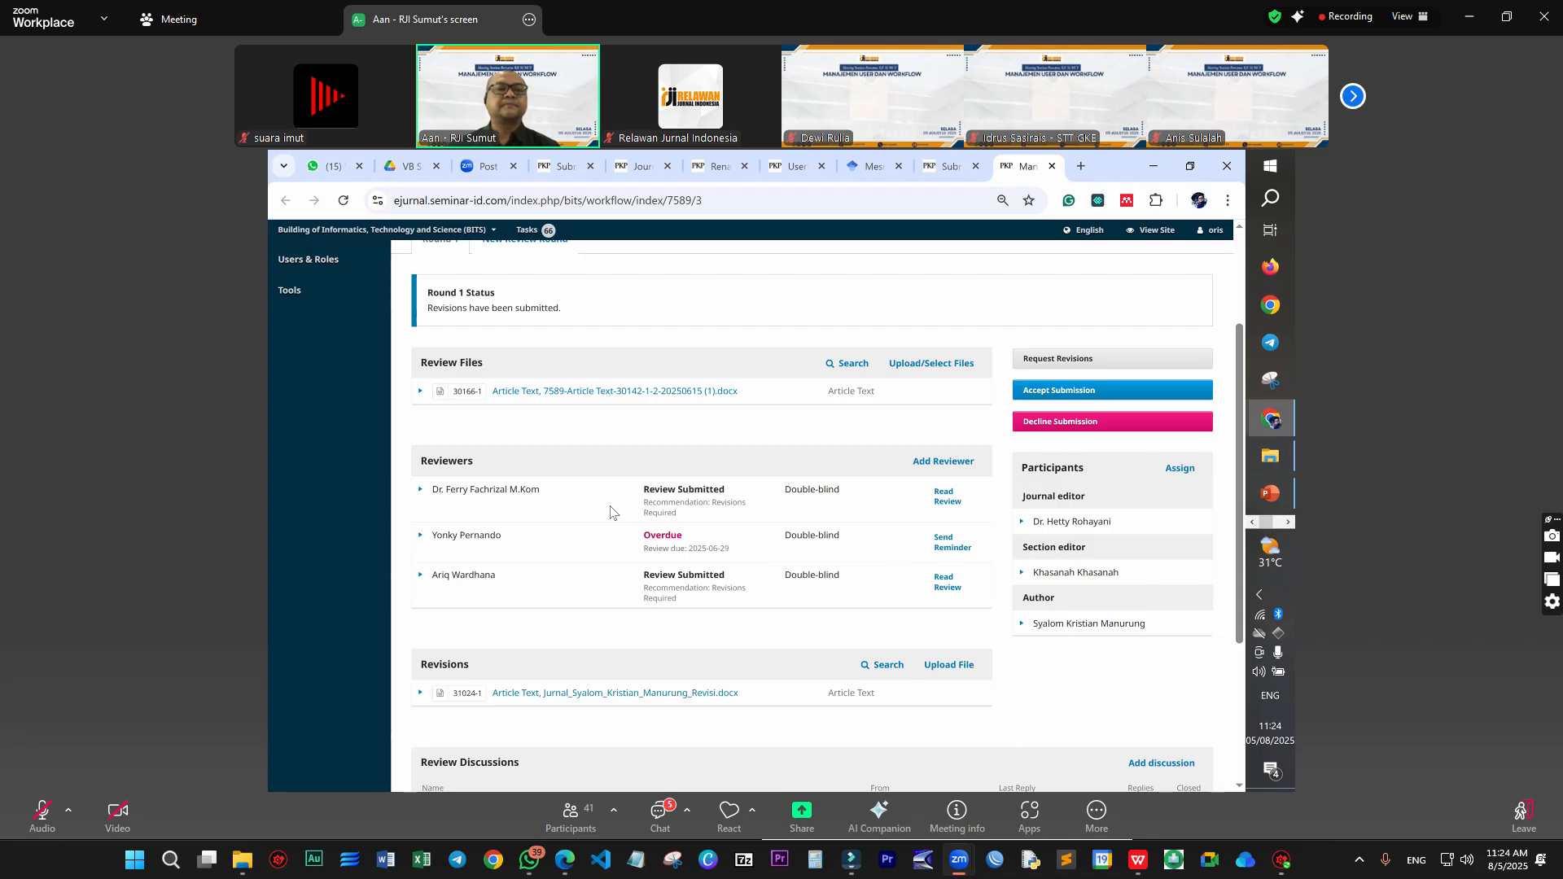
Step: Check submission 7589's Round 1 status, and open submission 7523 from the BITS submissions list in a separate tab
scroll(649, 557, down, 1)
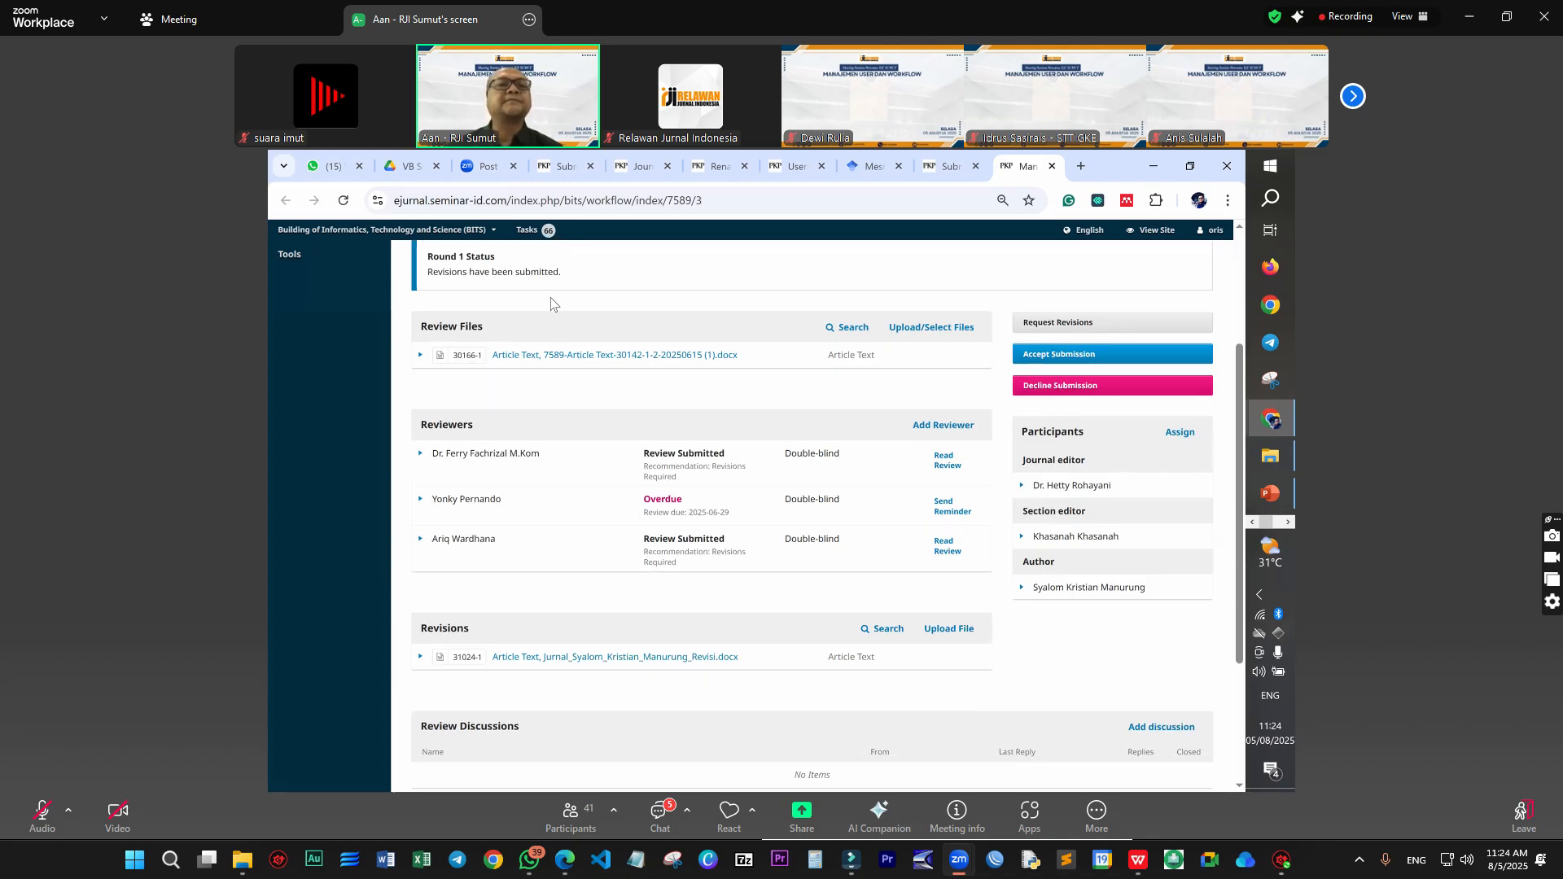
scroll(488, 233, up, 5)
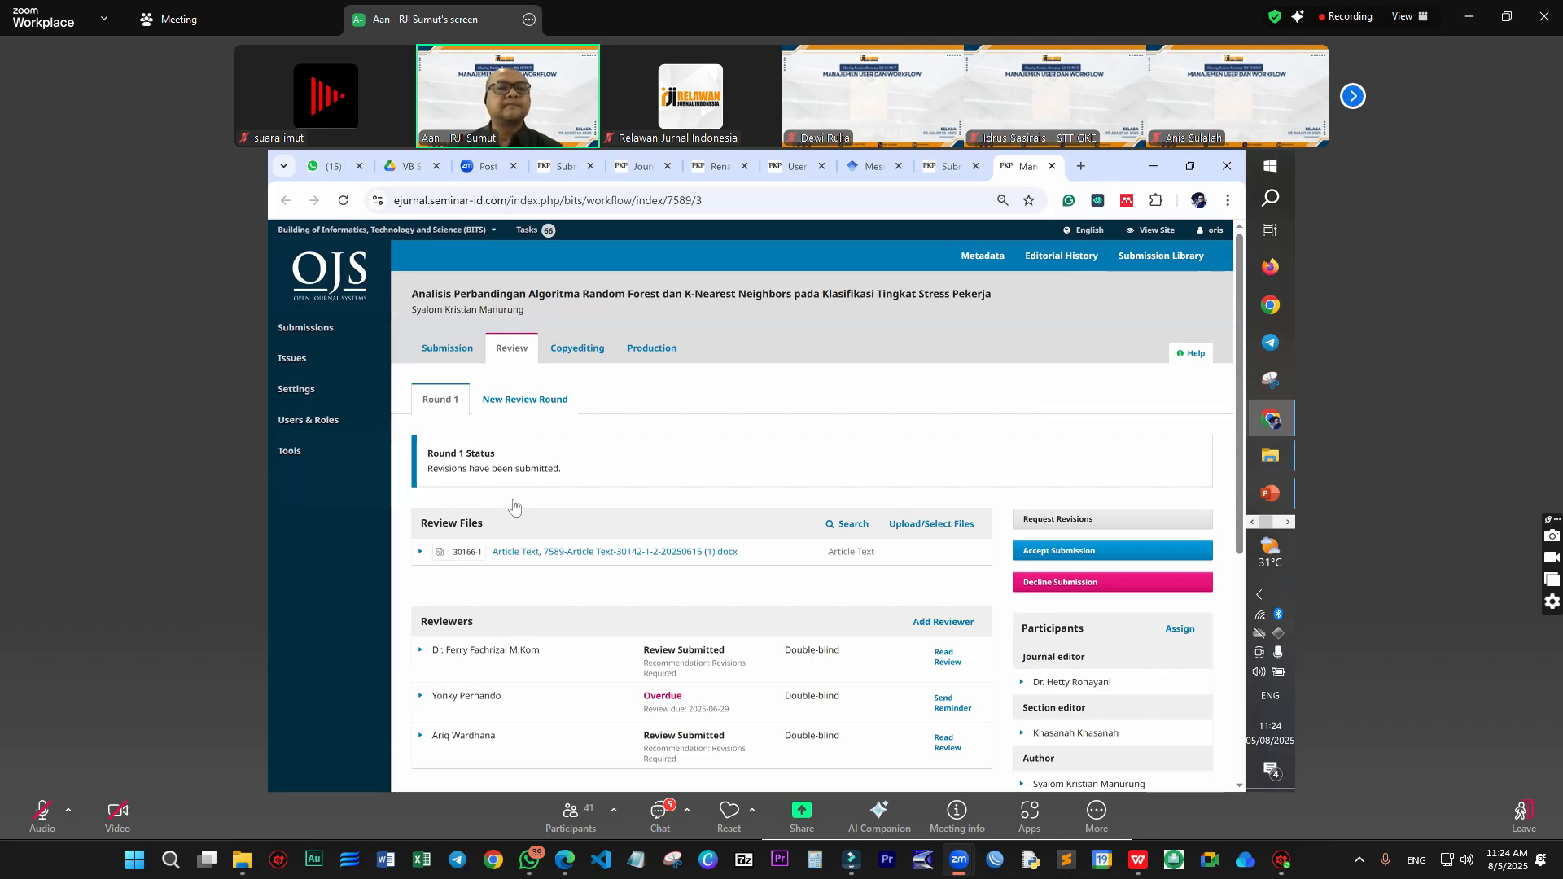
key(ctrl+shift+Tab)
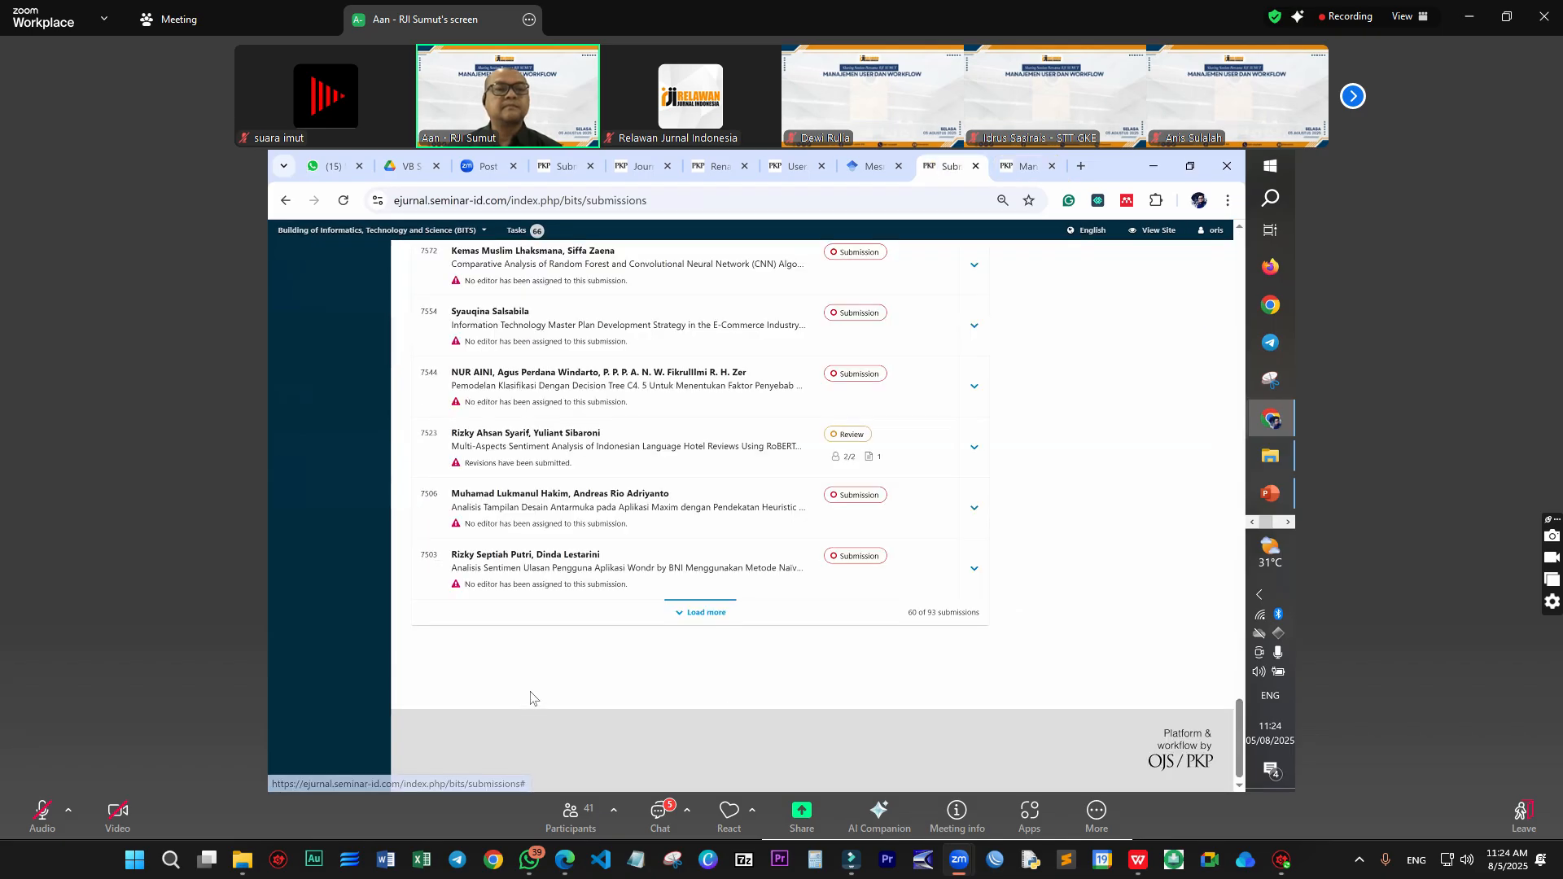
scroll(635, 489, up, 3)
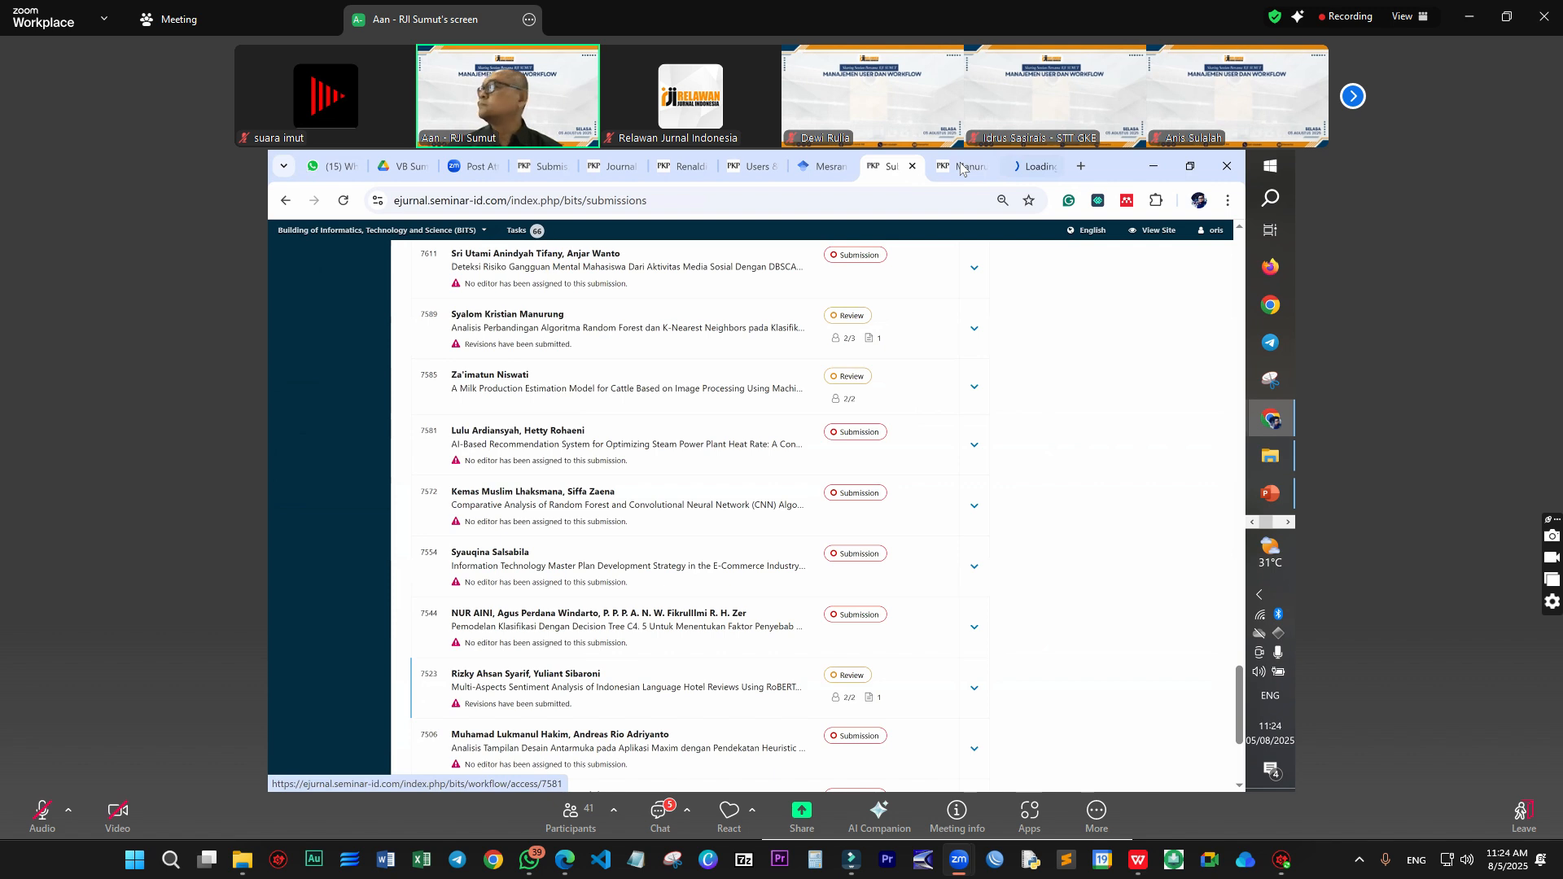
click(961, 167)
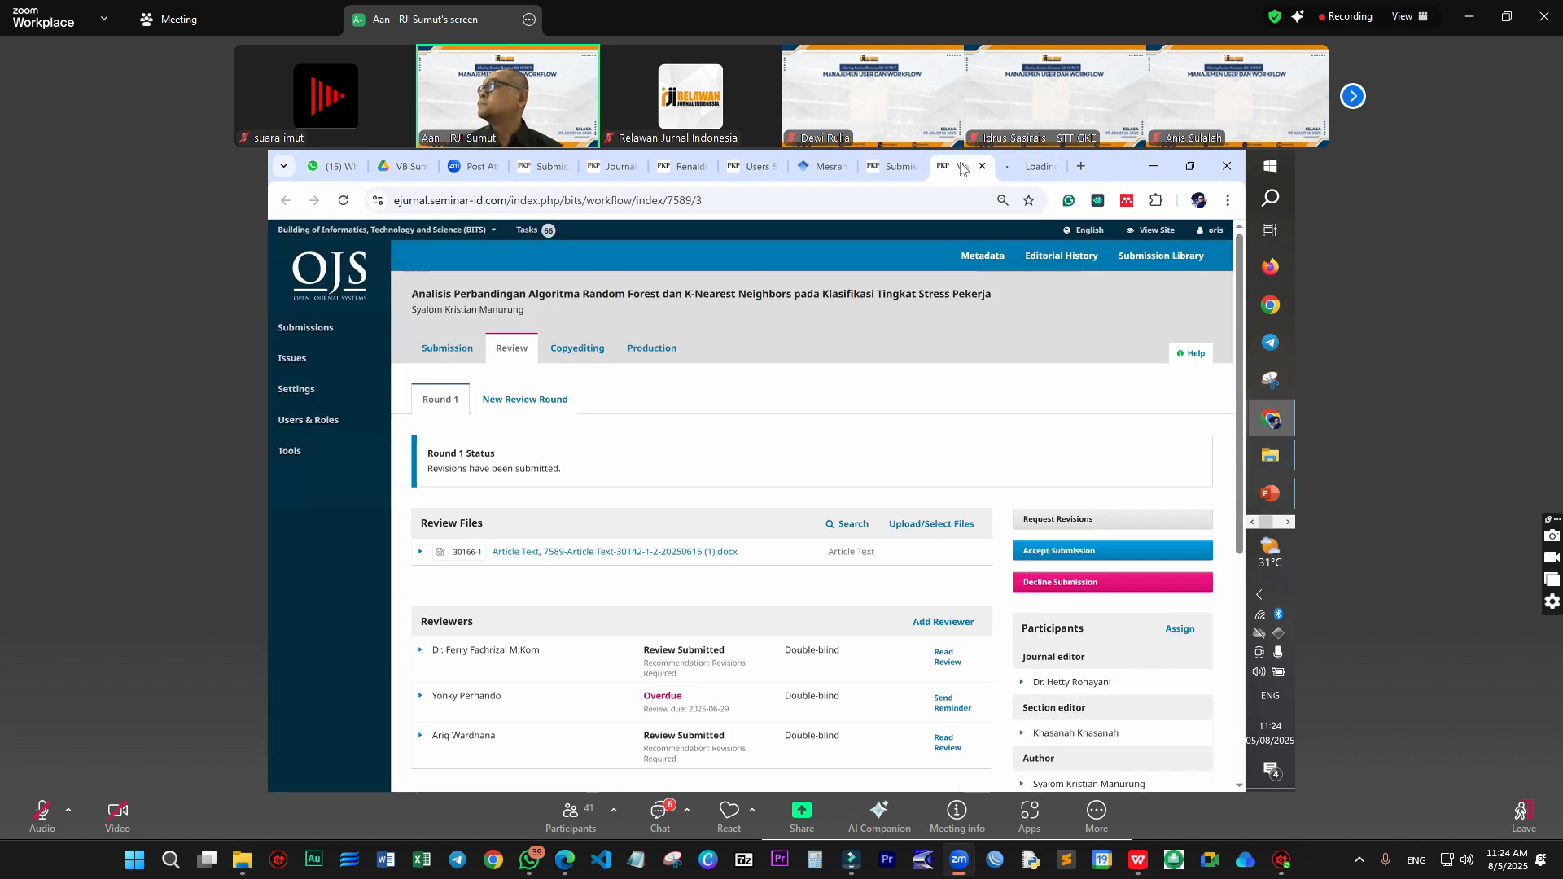
click(1023, 169)
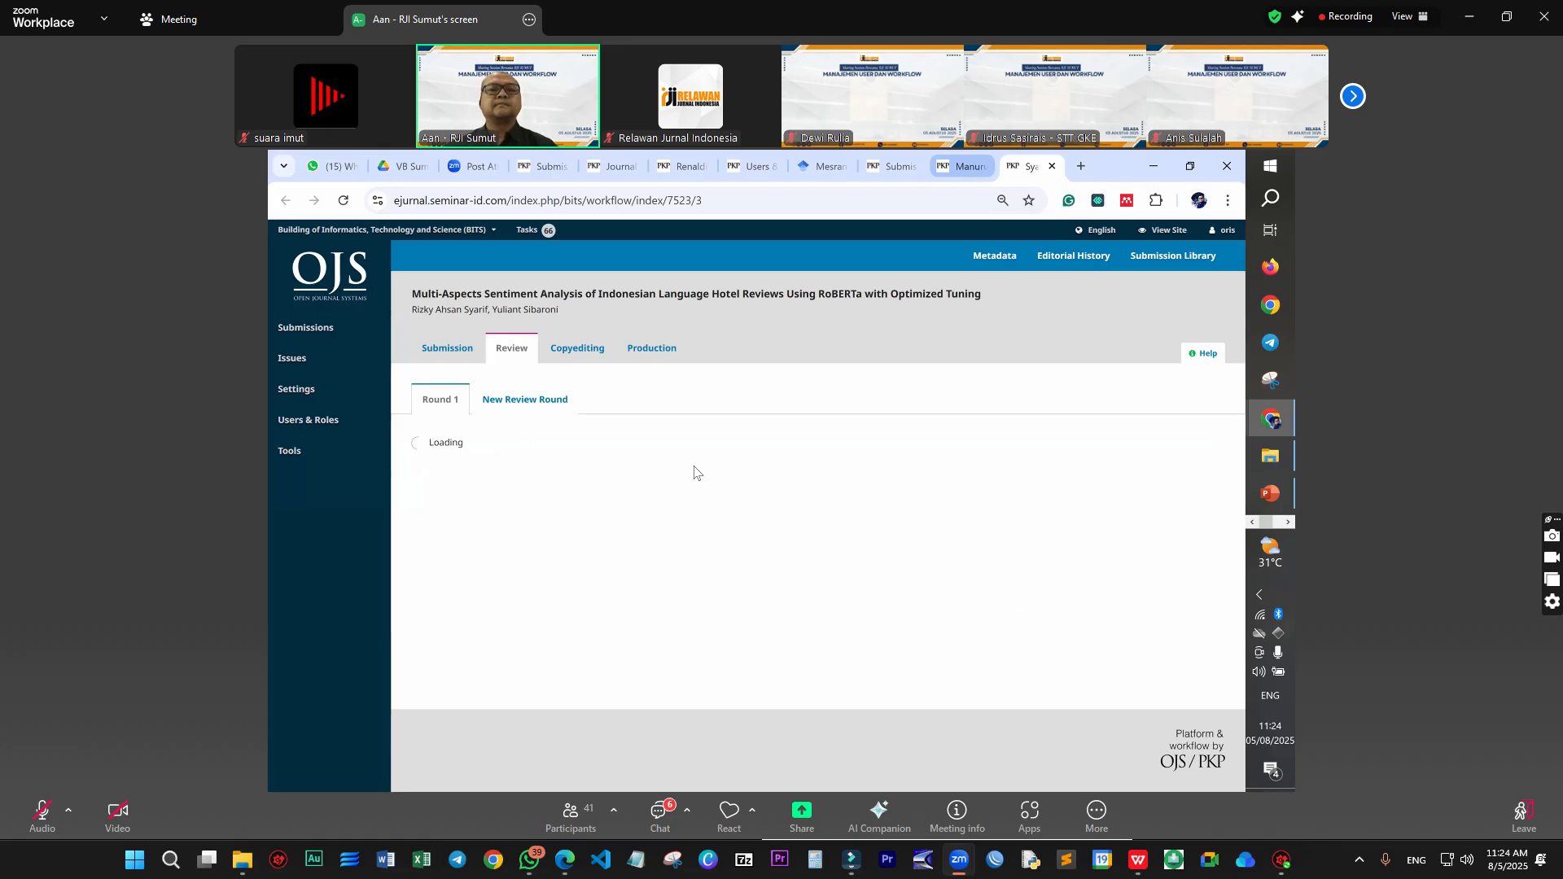
Step: Highlight the uploaded revision file under submission 7589's Revisions and review the rest of its review page
scroll(673, 536, down, 4)
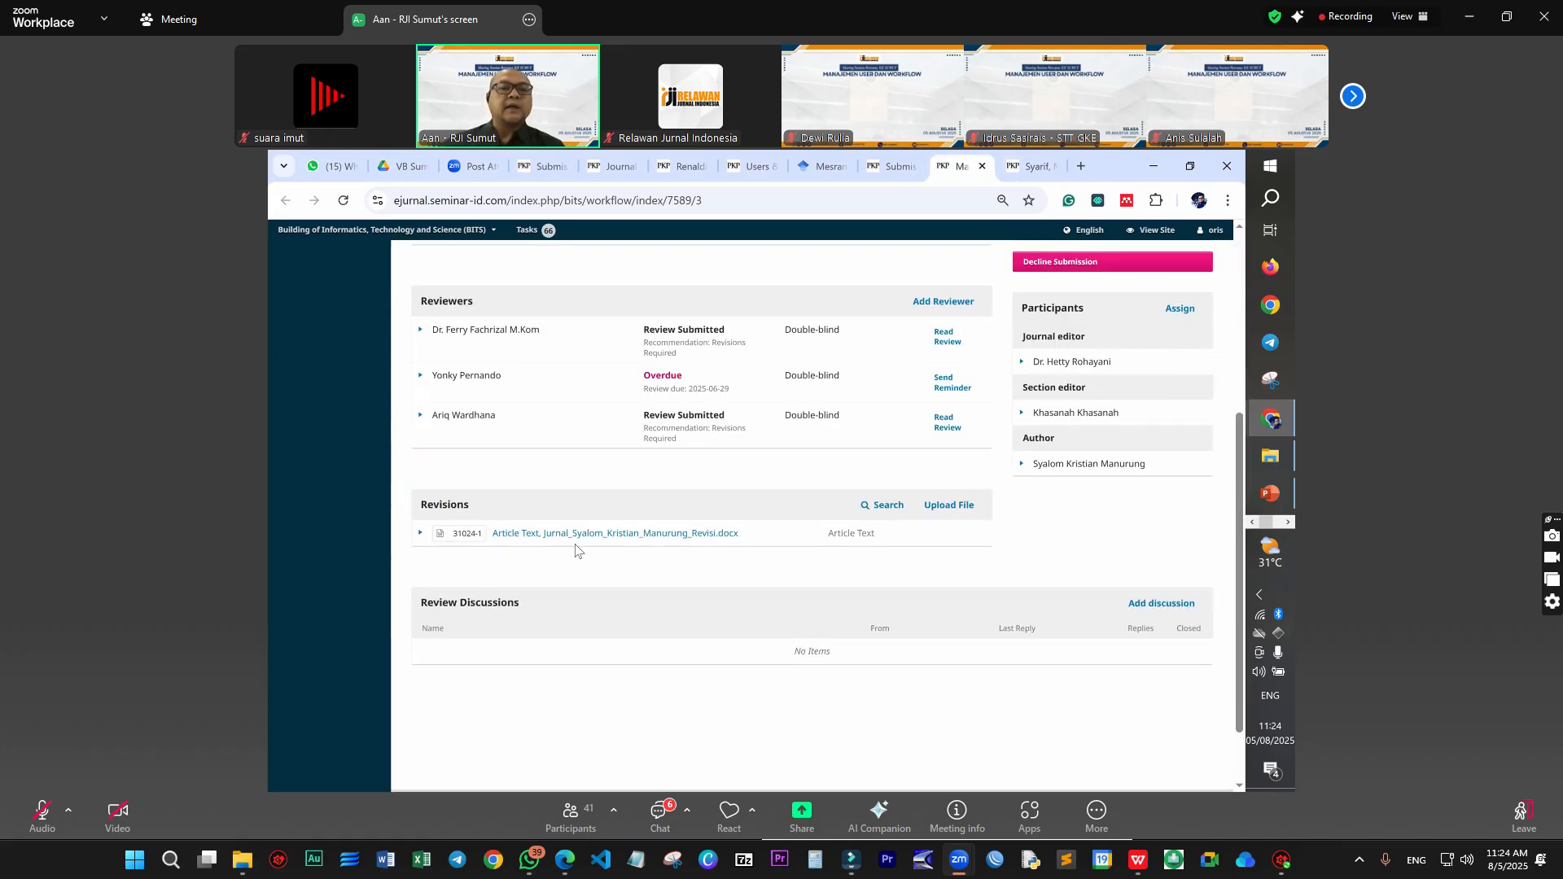
drag(723, 537, 452, 533)
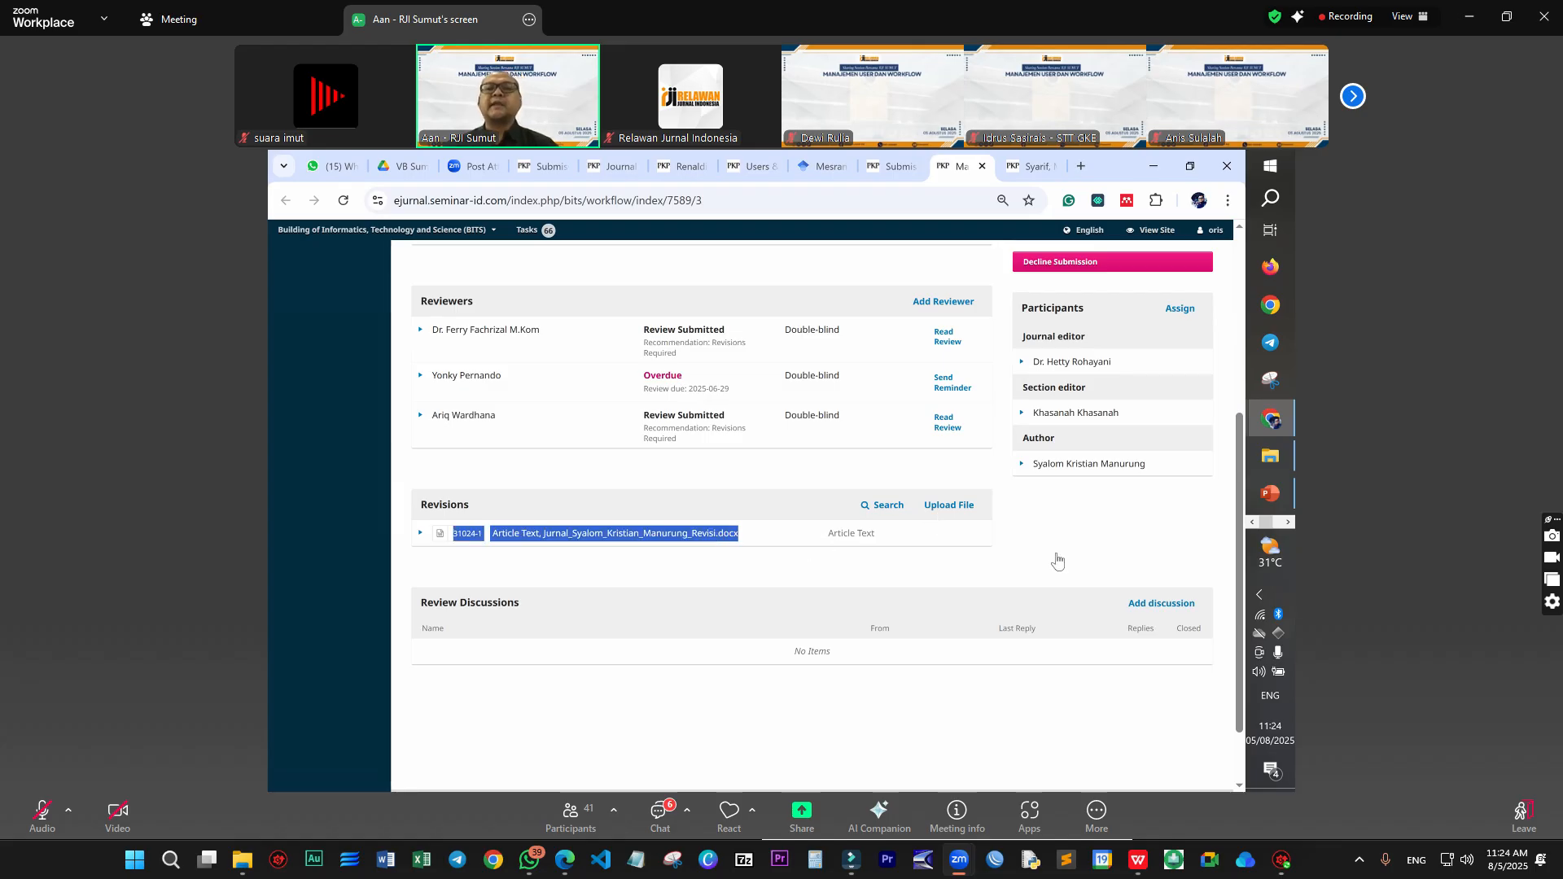
scroll(1057, 559, up, 4)
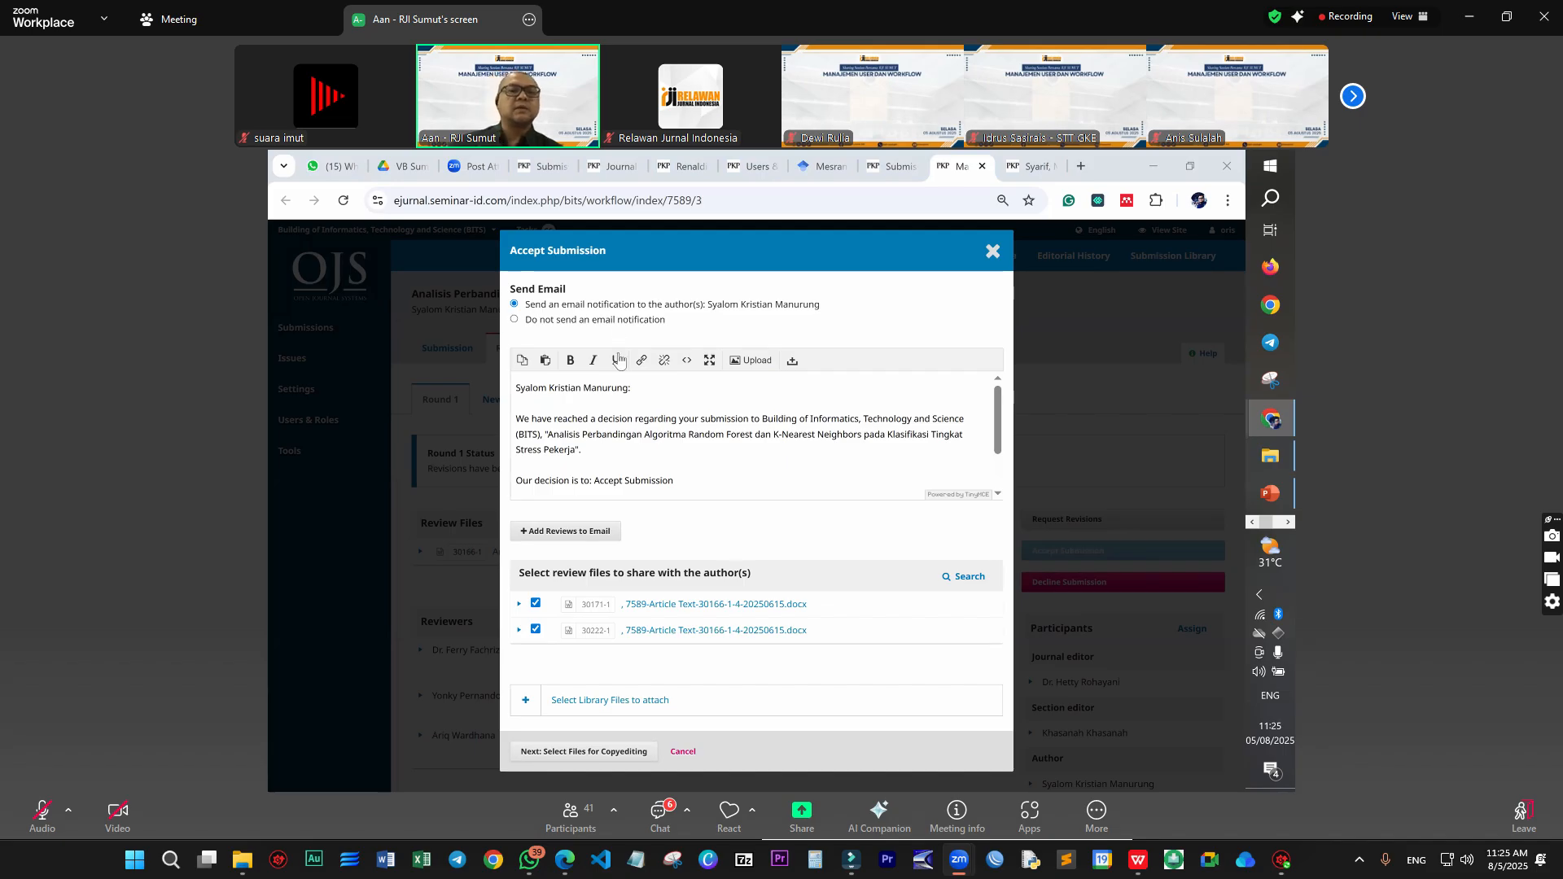
Step: Examine the email notification option and review files in submission 7589's Accept Submission form, then close and reopen the form
drag(613, 304, 664, 264)
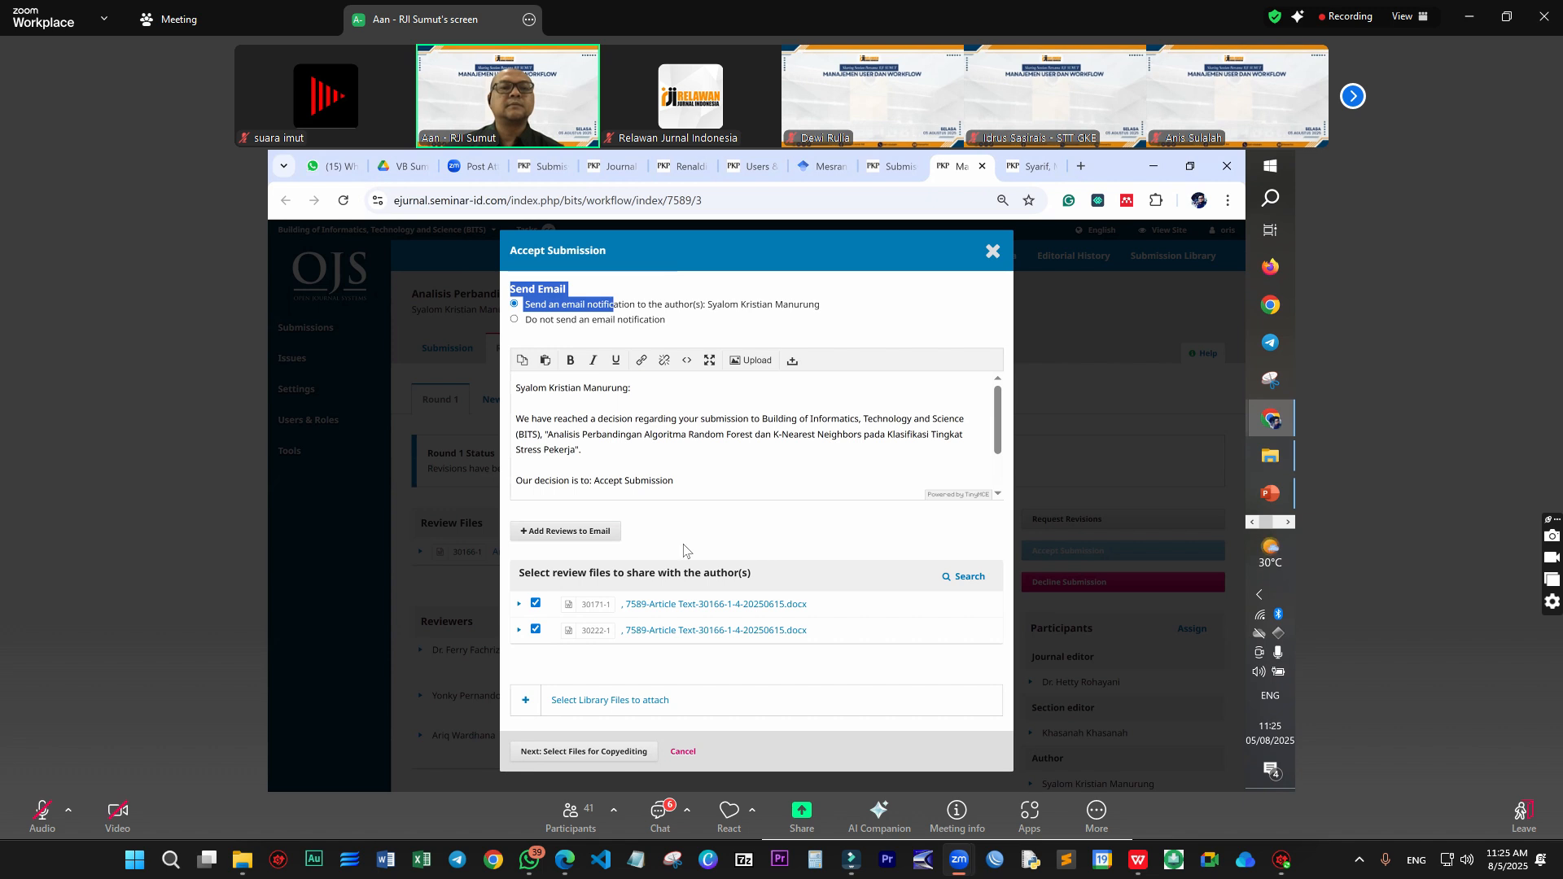
click(701, 713)
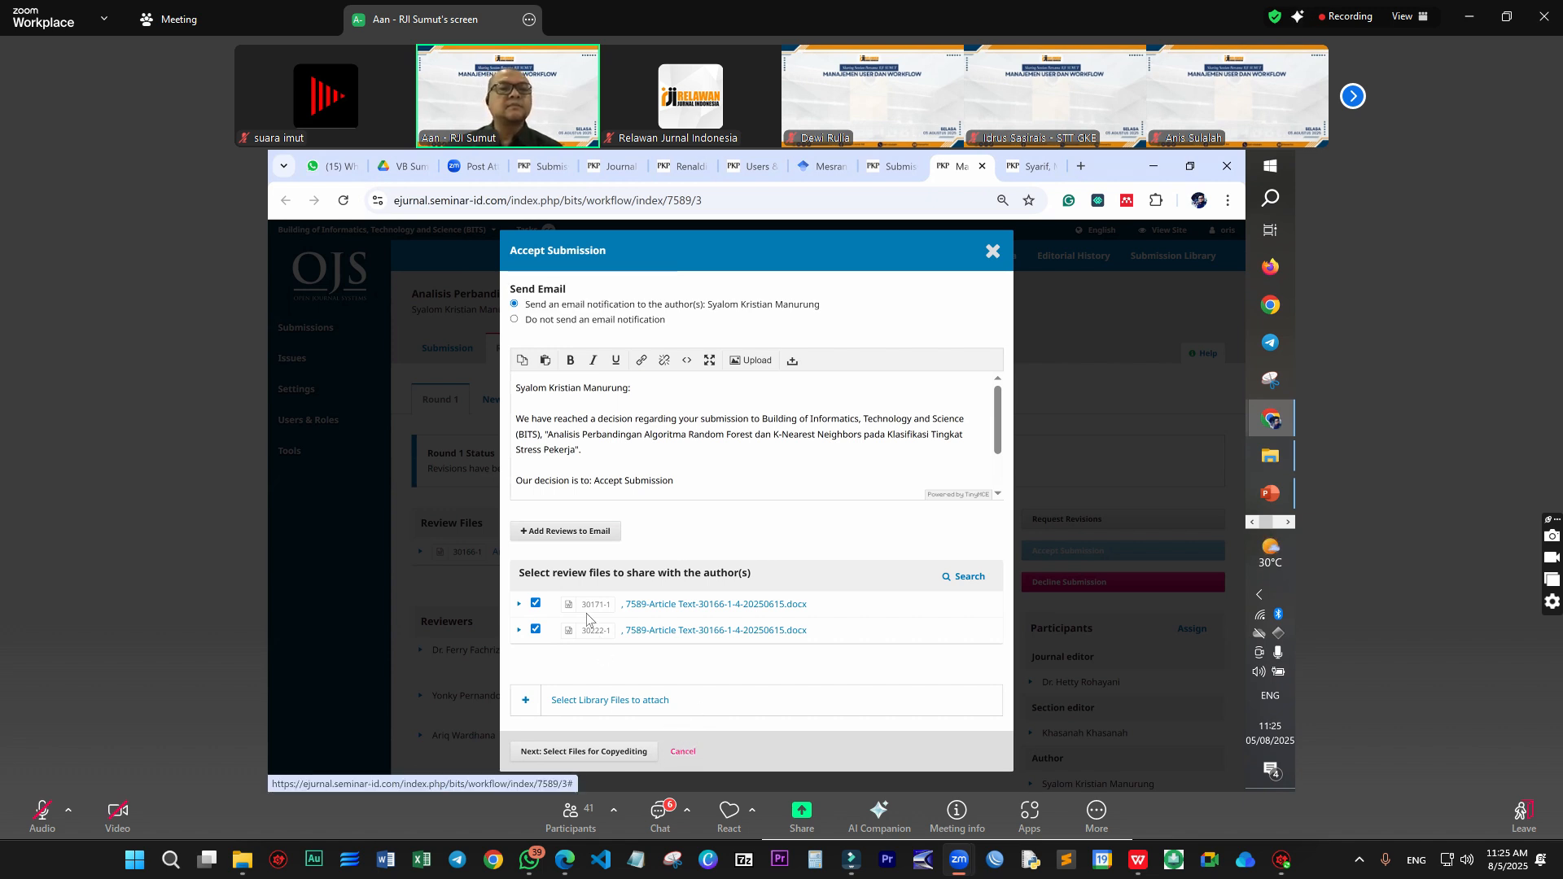
key(Escape)
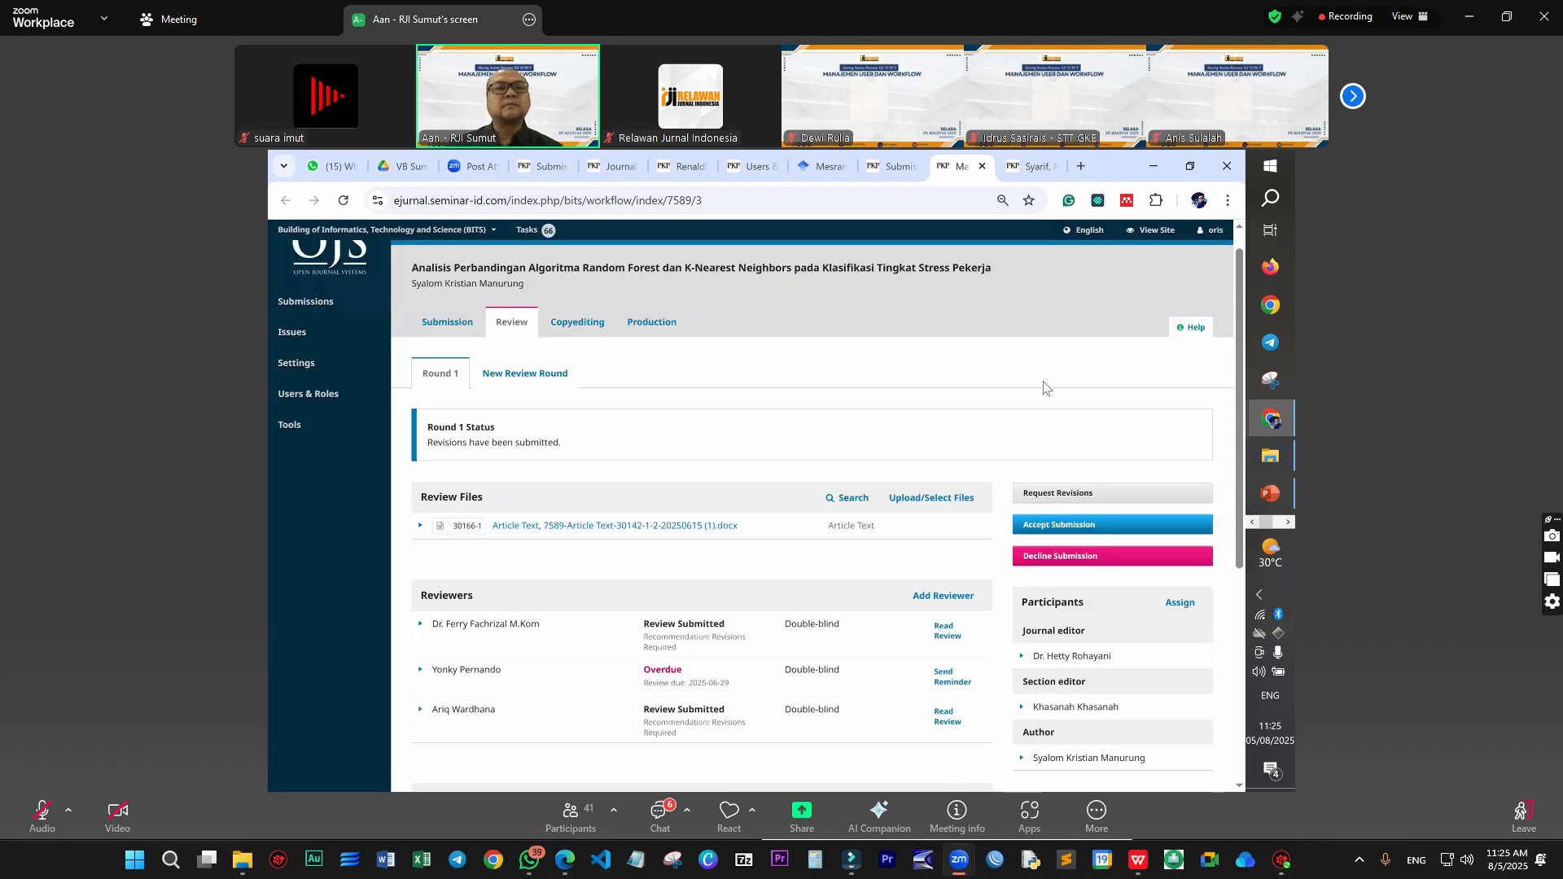
scroll(1012, 401, down, 2)
click(1018, 398)
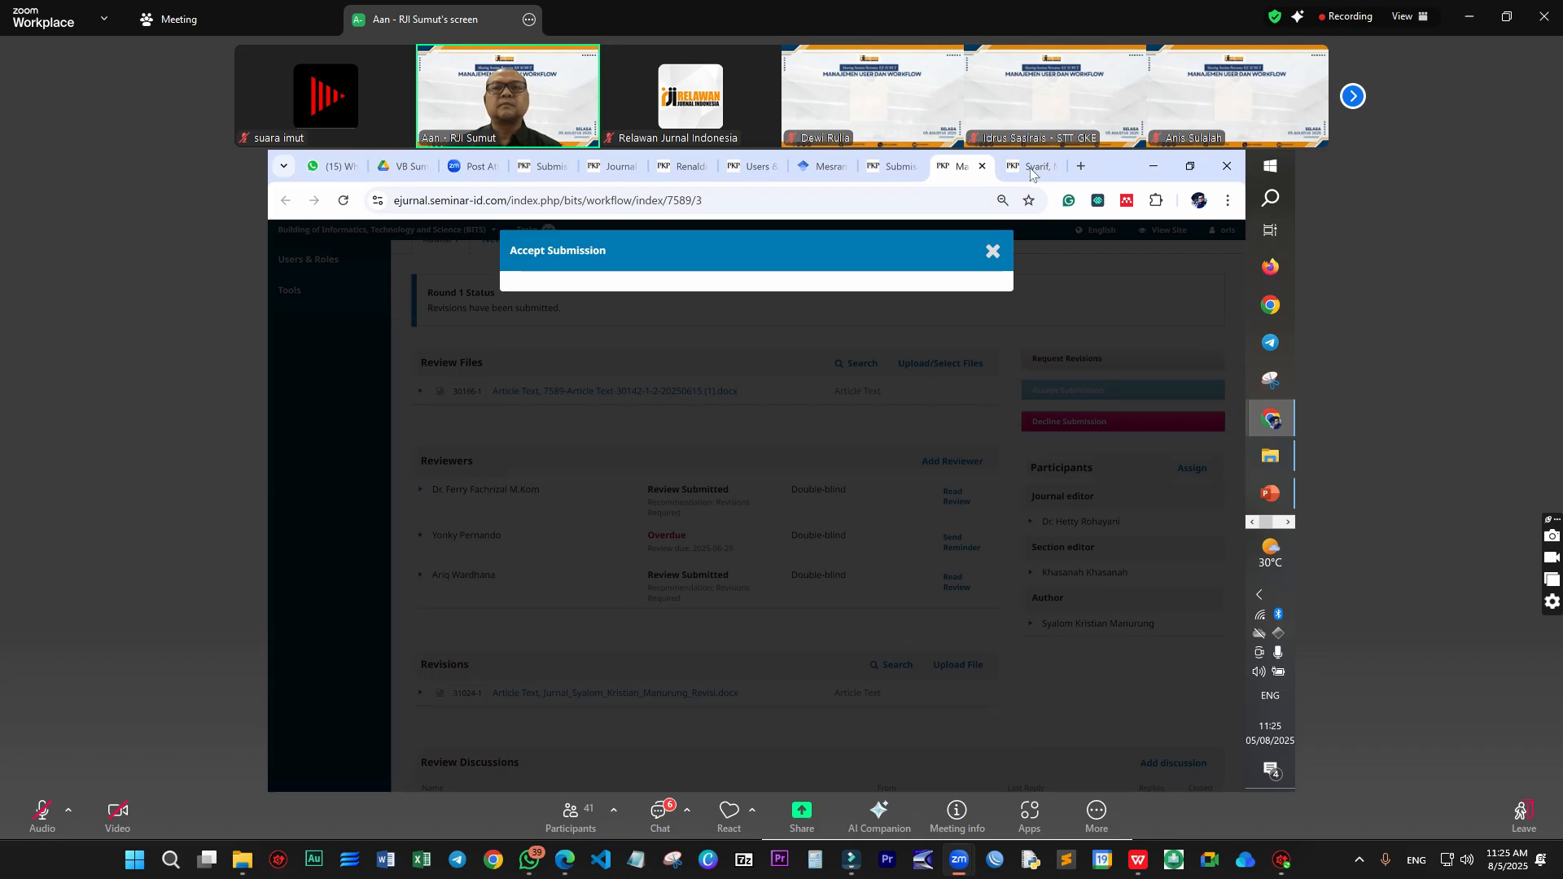
Step: Open submission 7523's Accept Submission form, and expand and collapse the library files available to attach
key(ctrl+Tab)
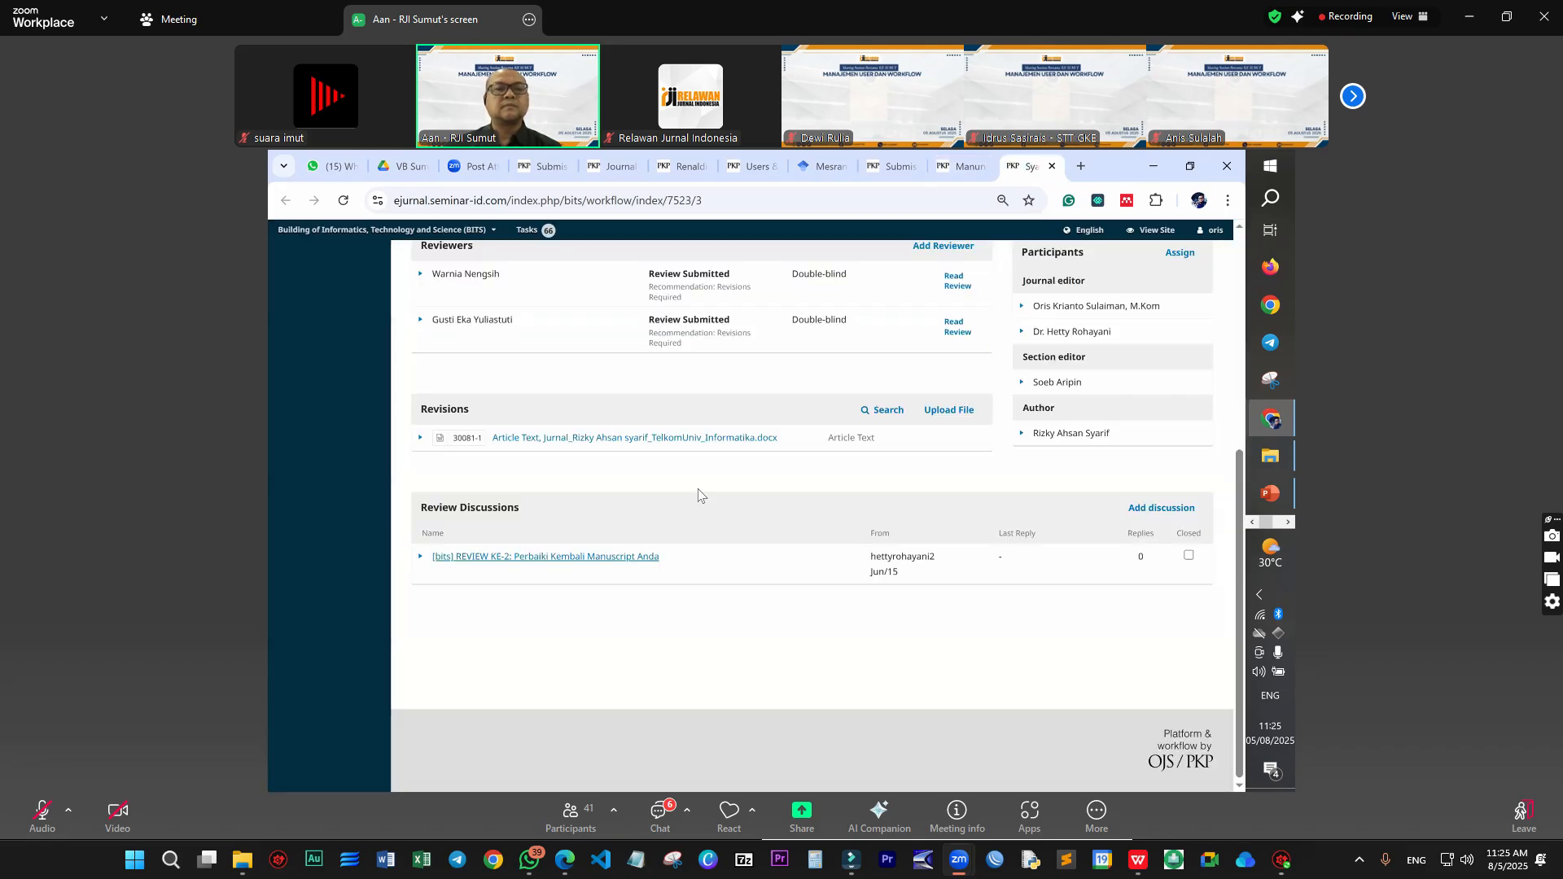
scroll(1025, 535, up, 4)
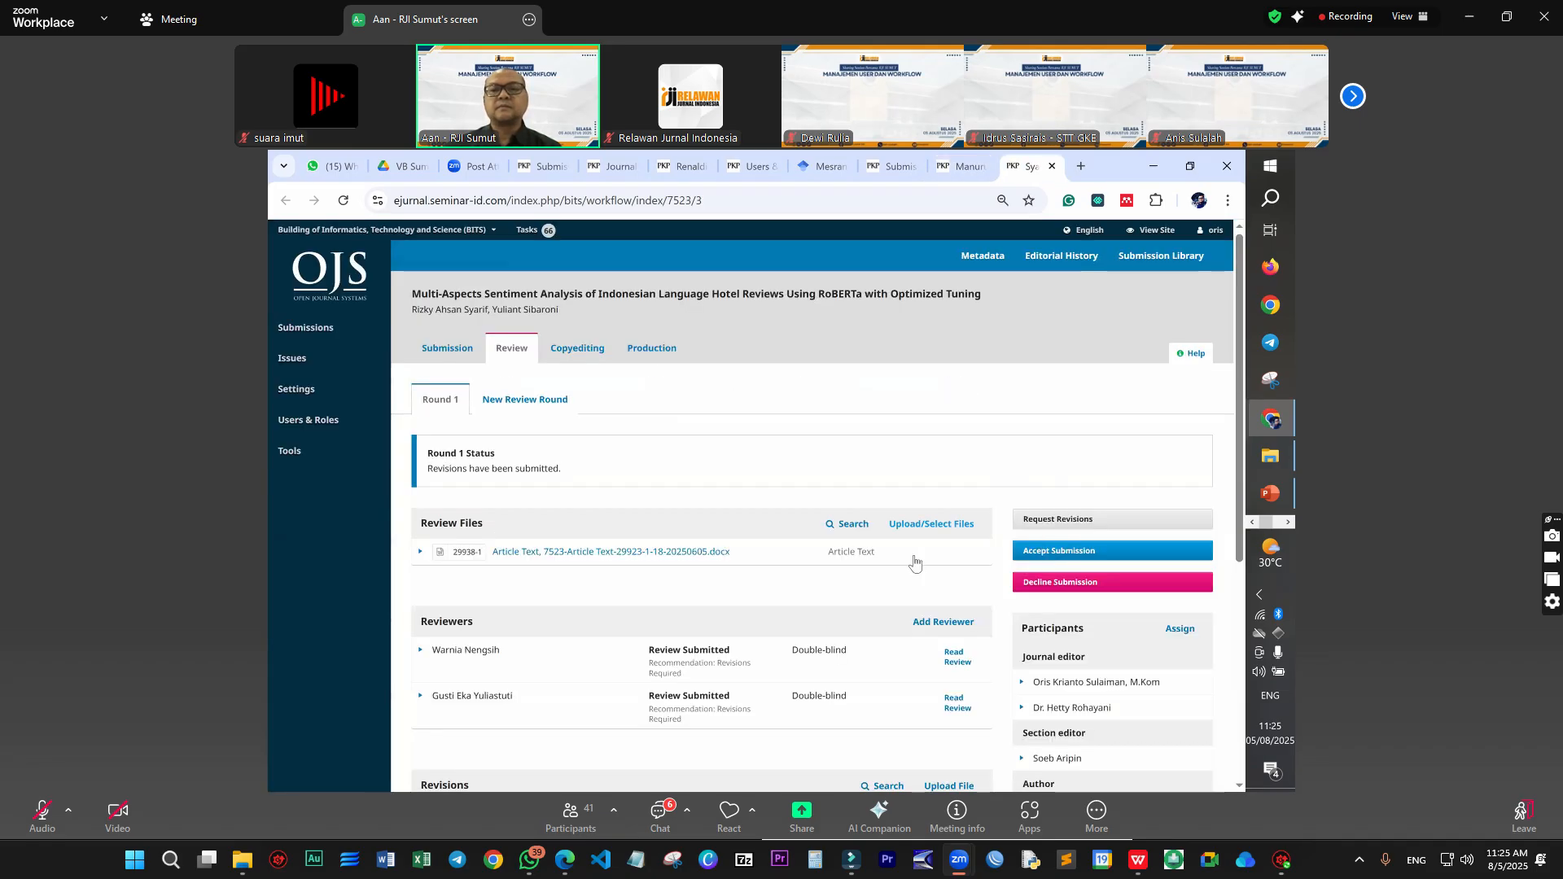
click(1079, 560)
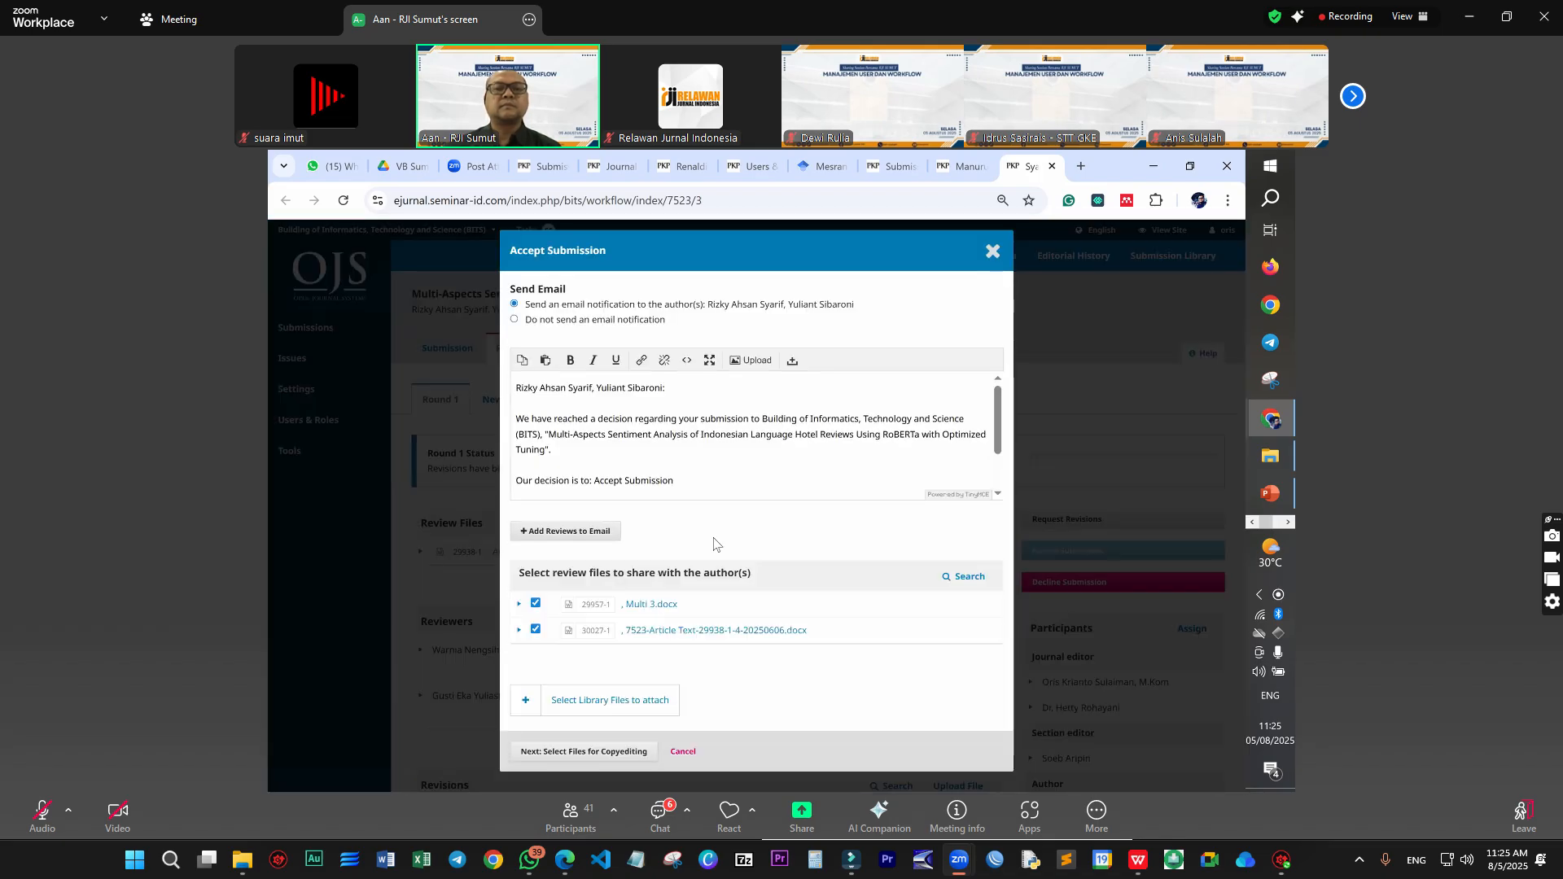
click(623, 708)
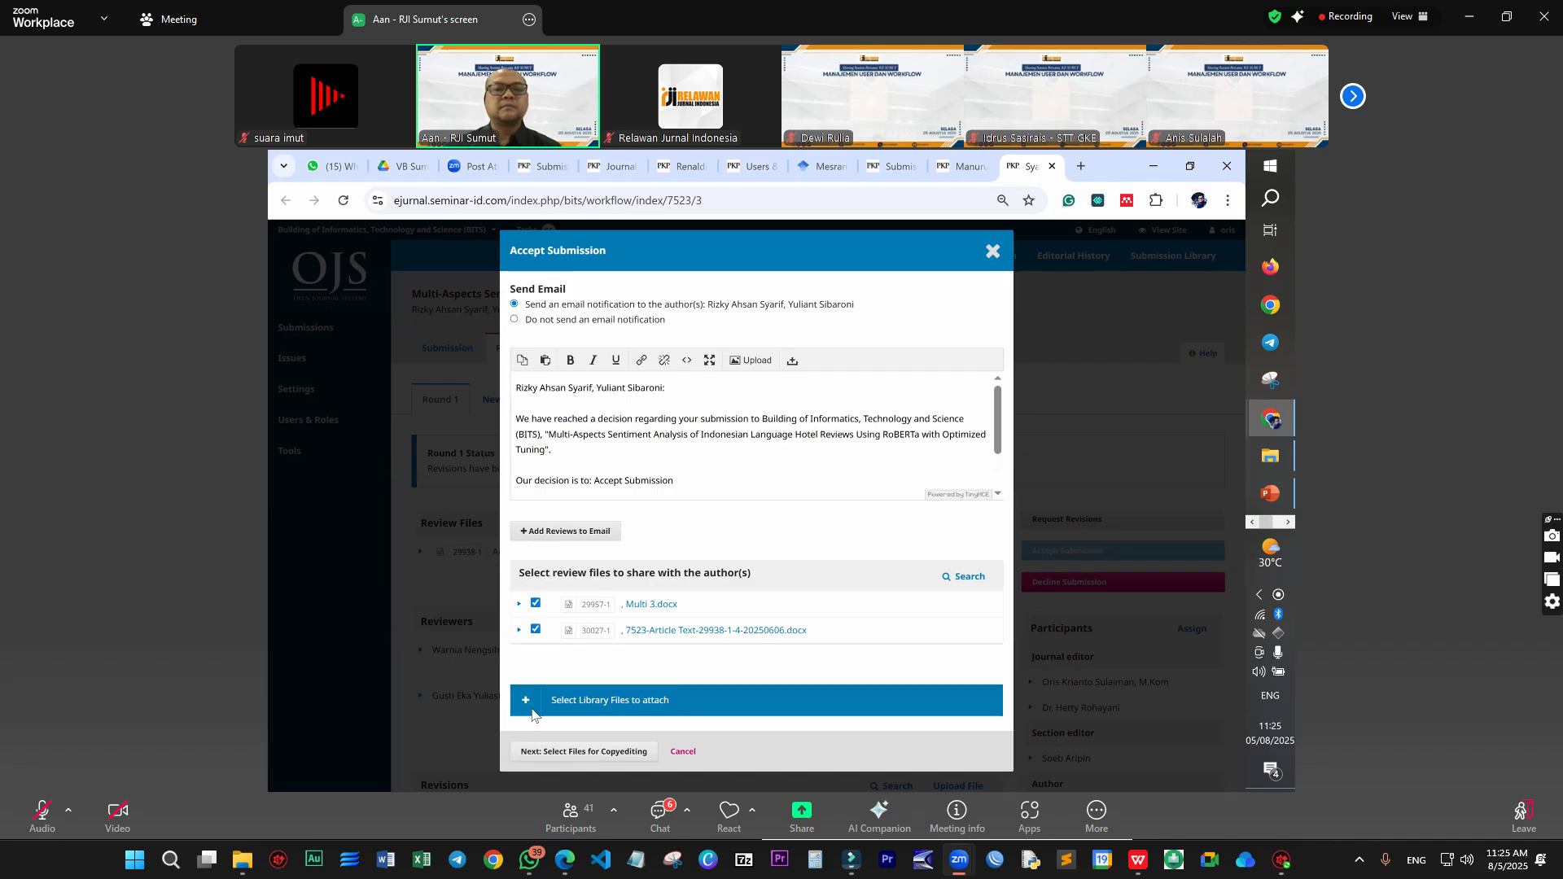
scroll(533, 709, down, 2)
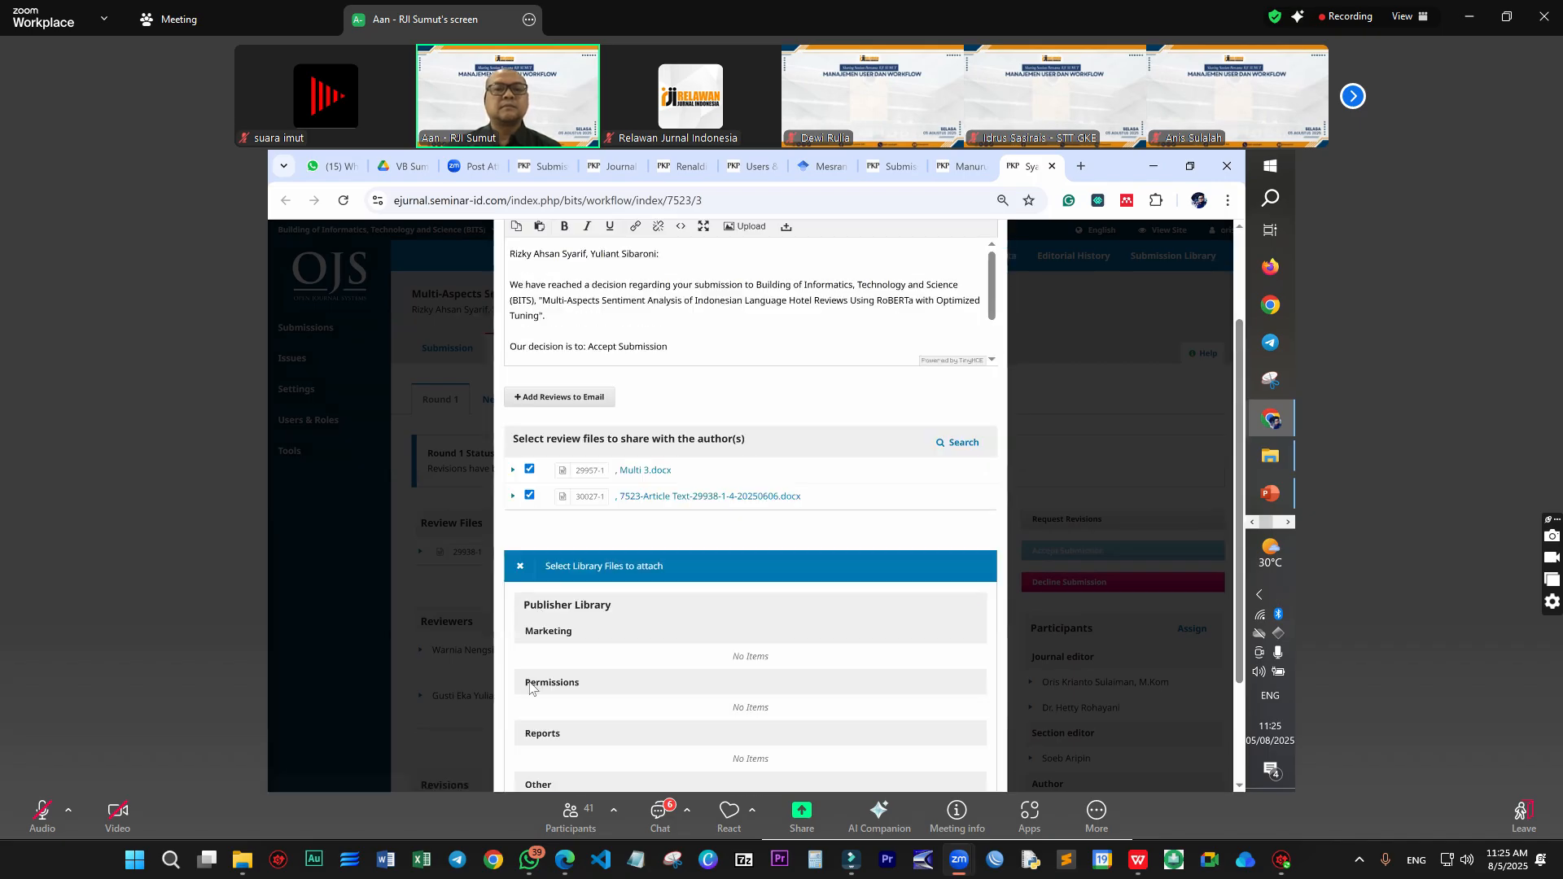
scroll(522, 715, up, 2)
click(561, 705)
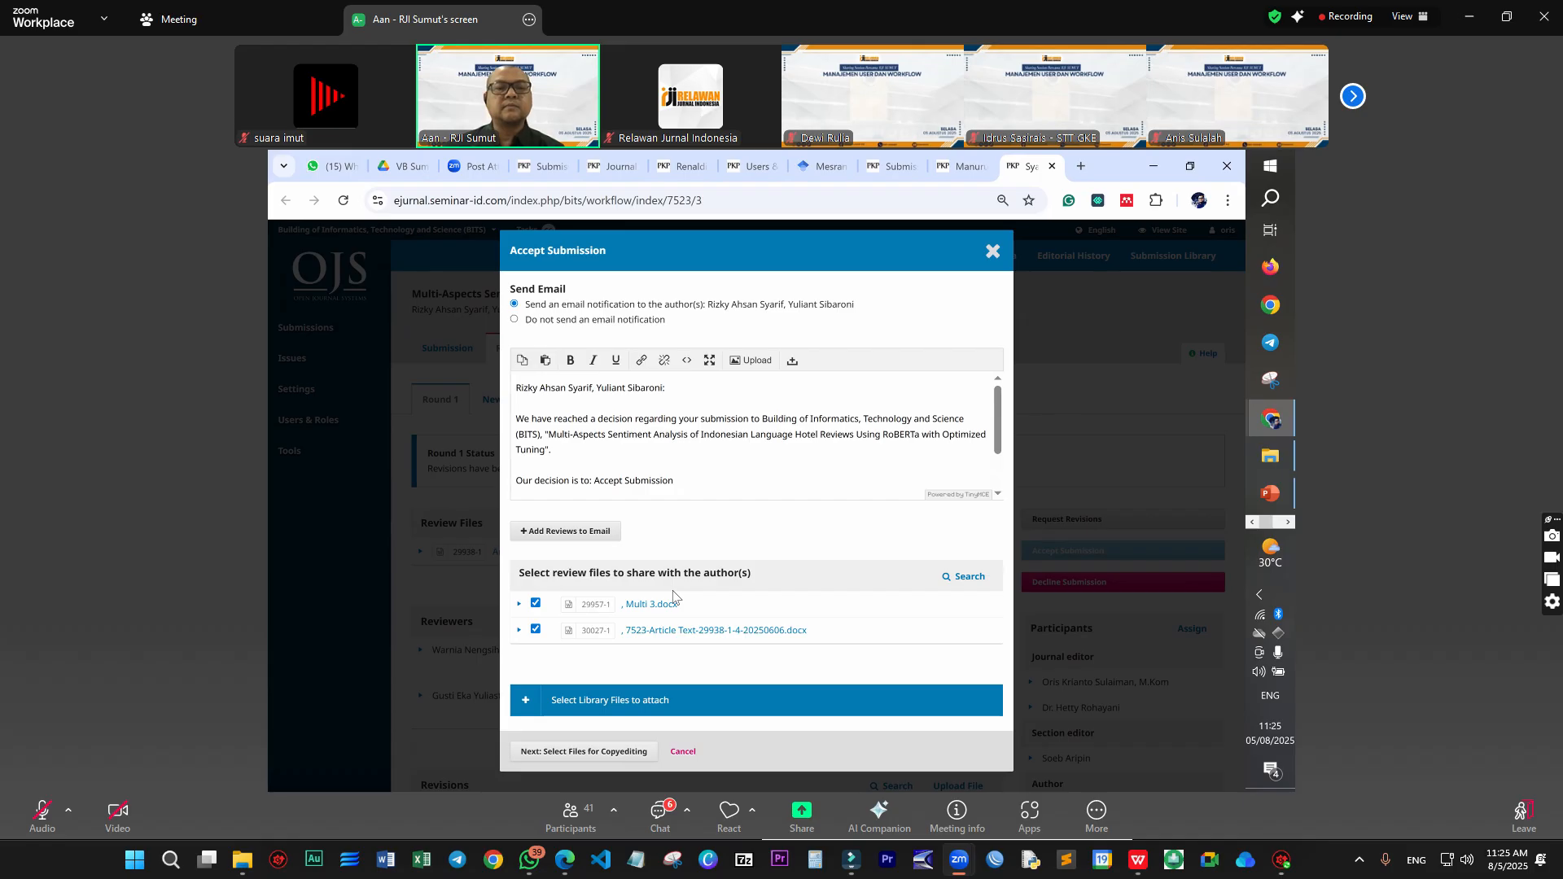
Step: Check the add-reviews option and the shareable review files in the Accept Submission forms, and close submission 7589's form
click(606, 540)
scroll(595, 549, down, 4)
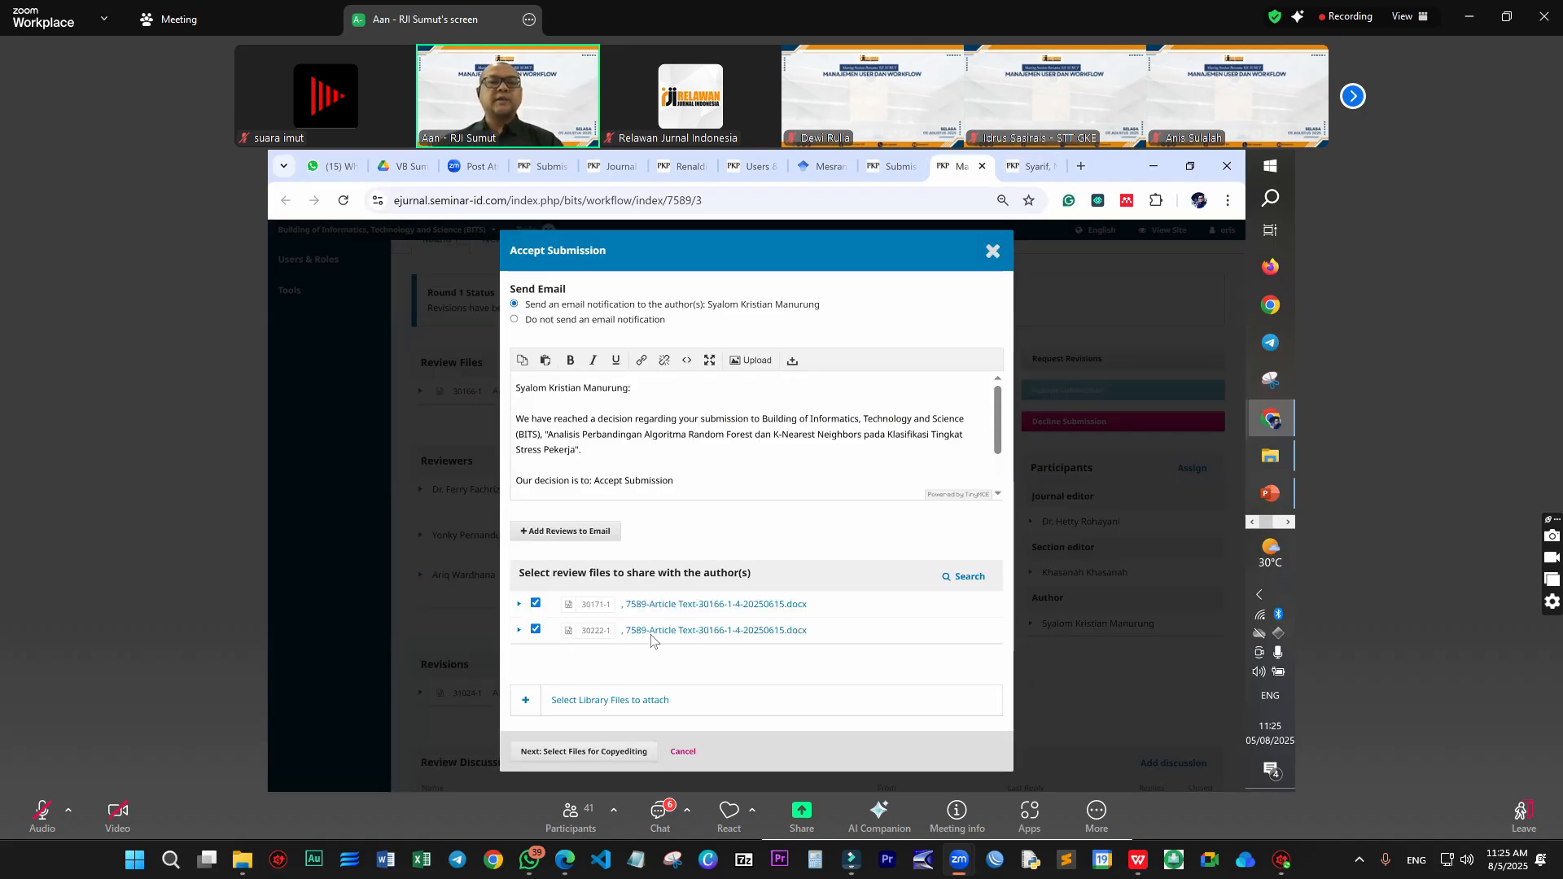
click(535, 630)
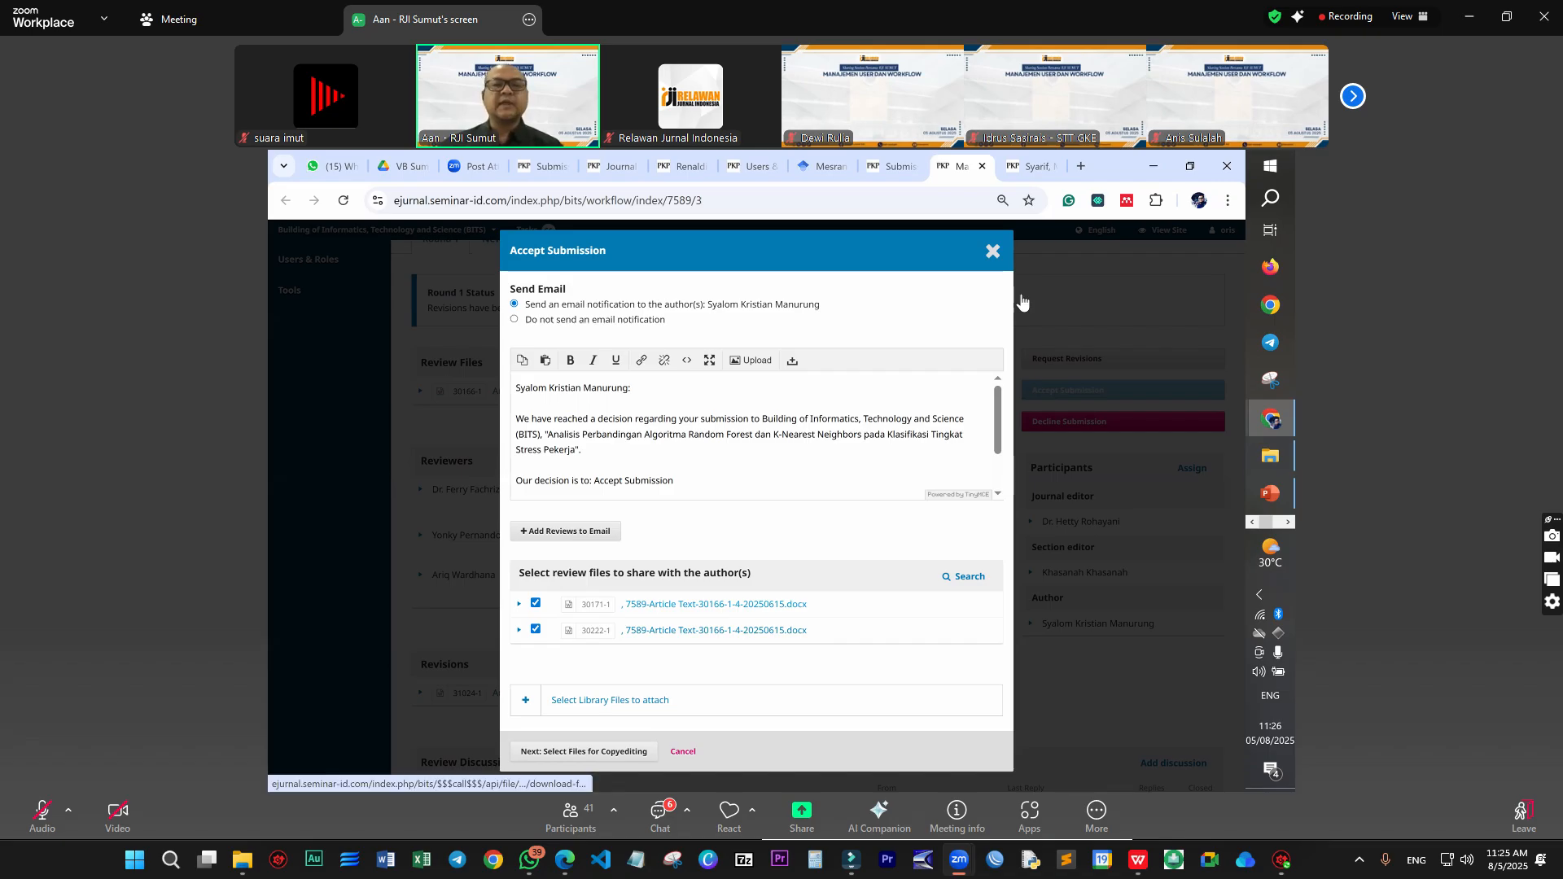
click(993, 252)
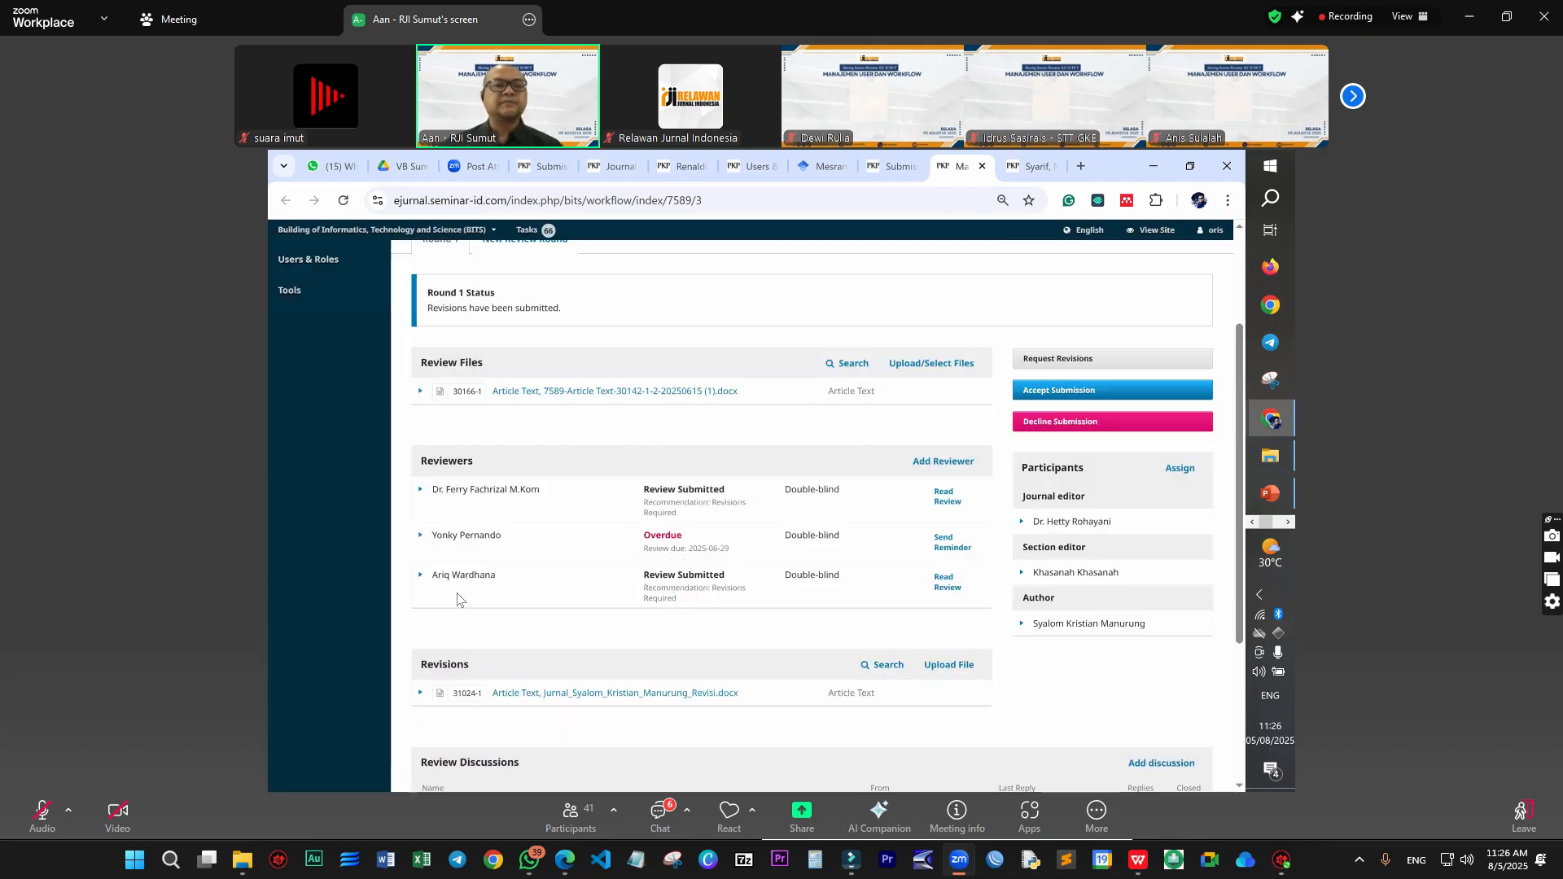
Step: Return to submission 2059 on journal.fkpt.org, deselect all three review files in its Accept Submission form, and continue to selecting files for copyediting
click(894, 167)
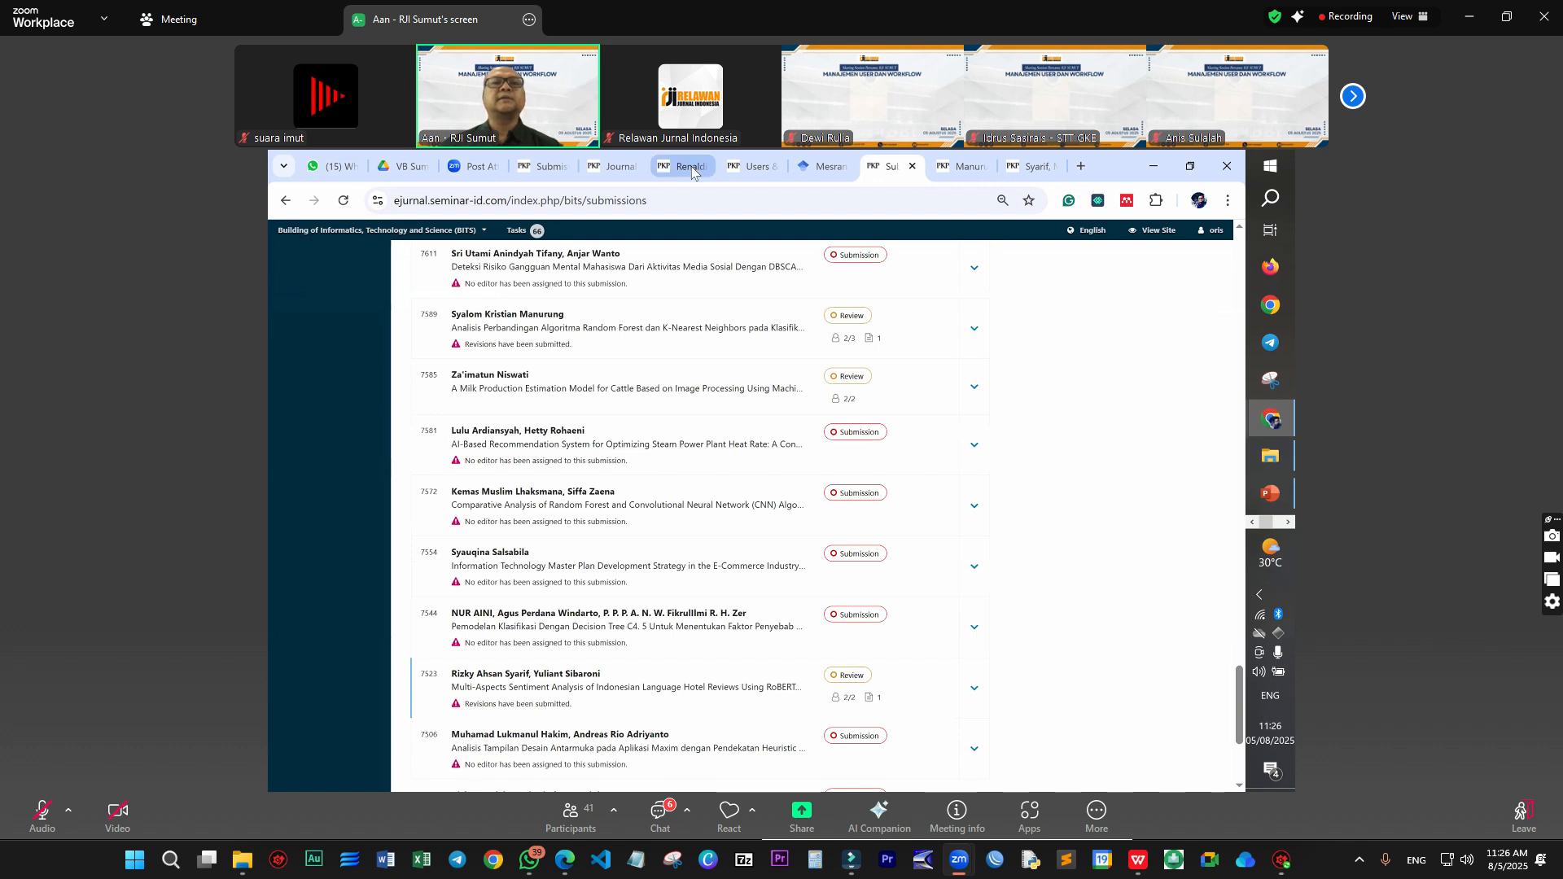
click(473, 550)
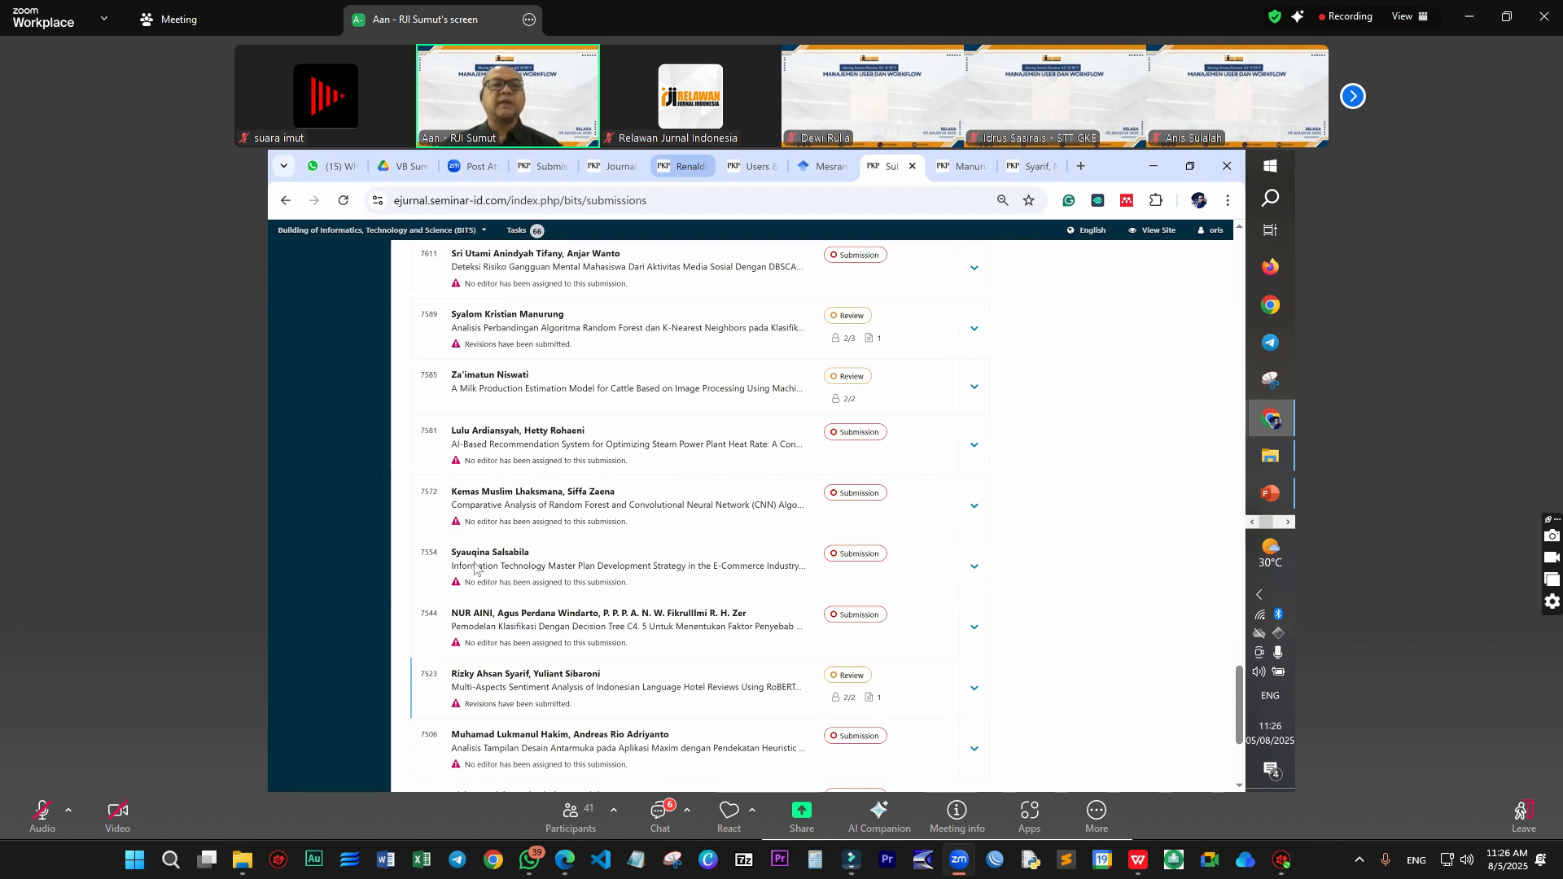
click(474, 620)
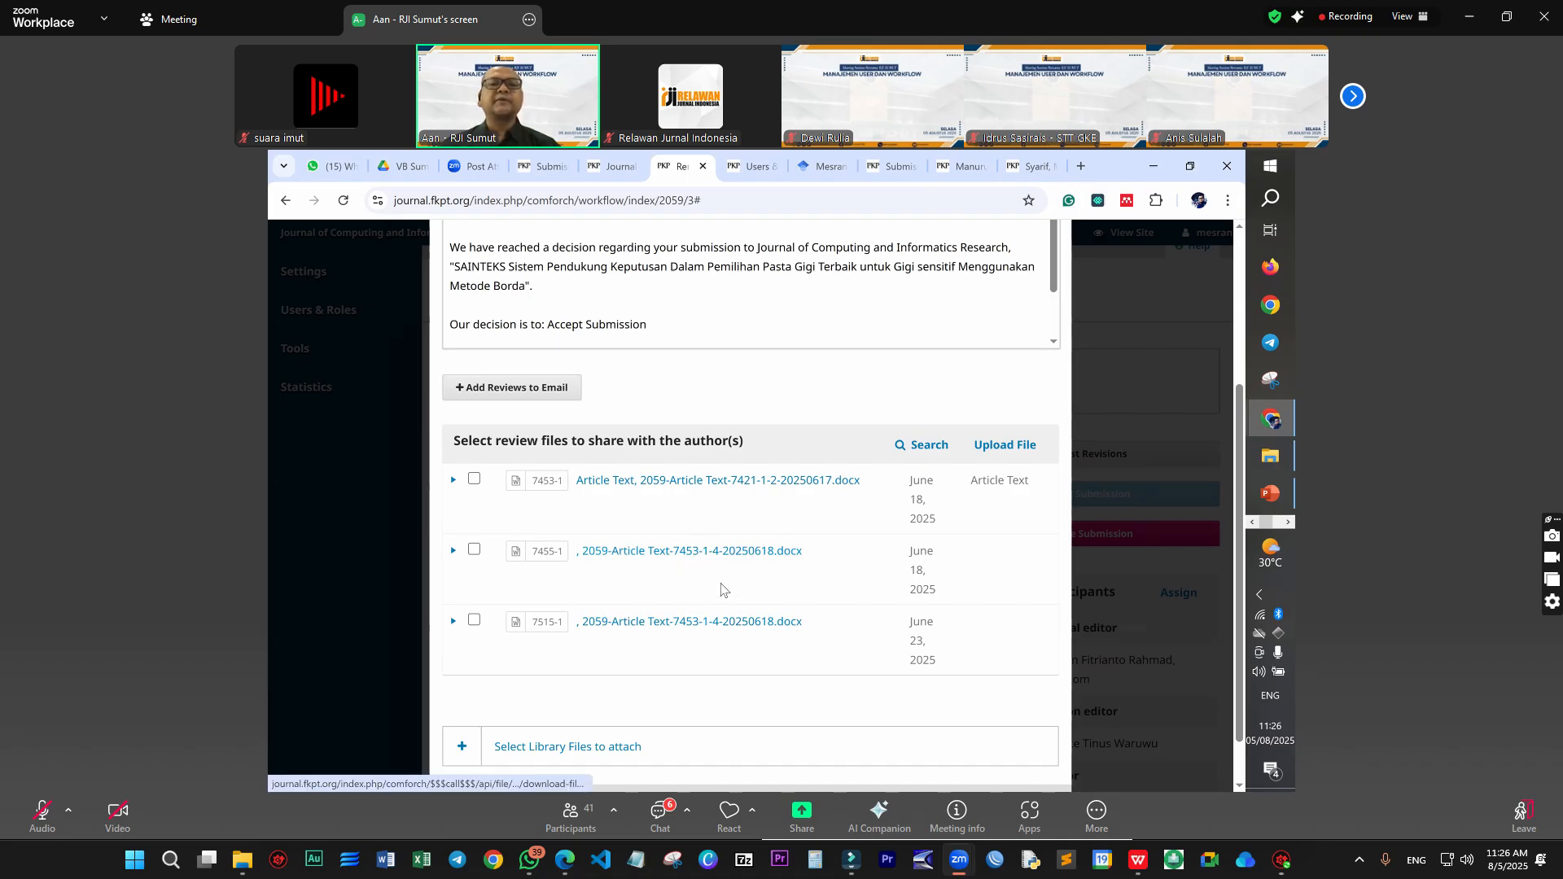
click(475, 480)
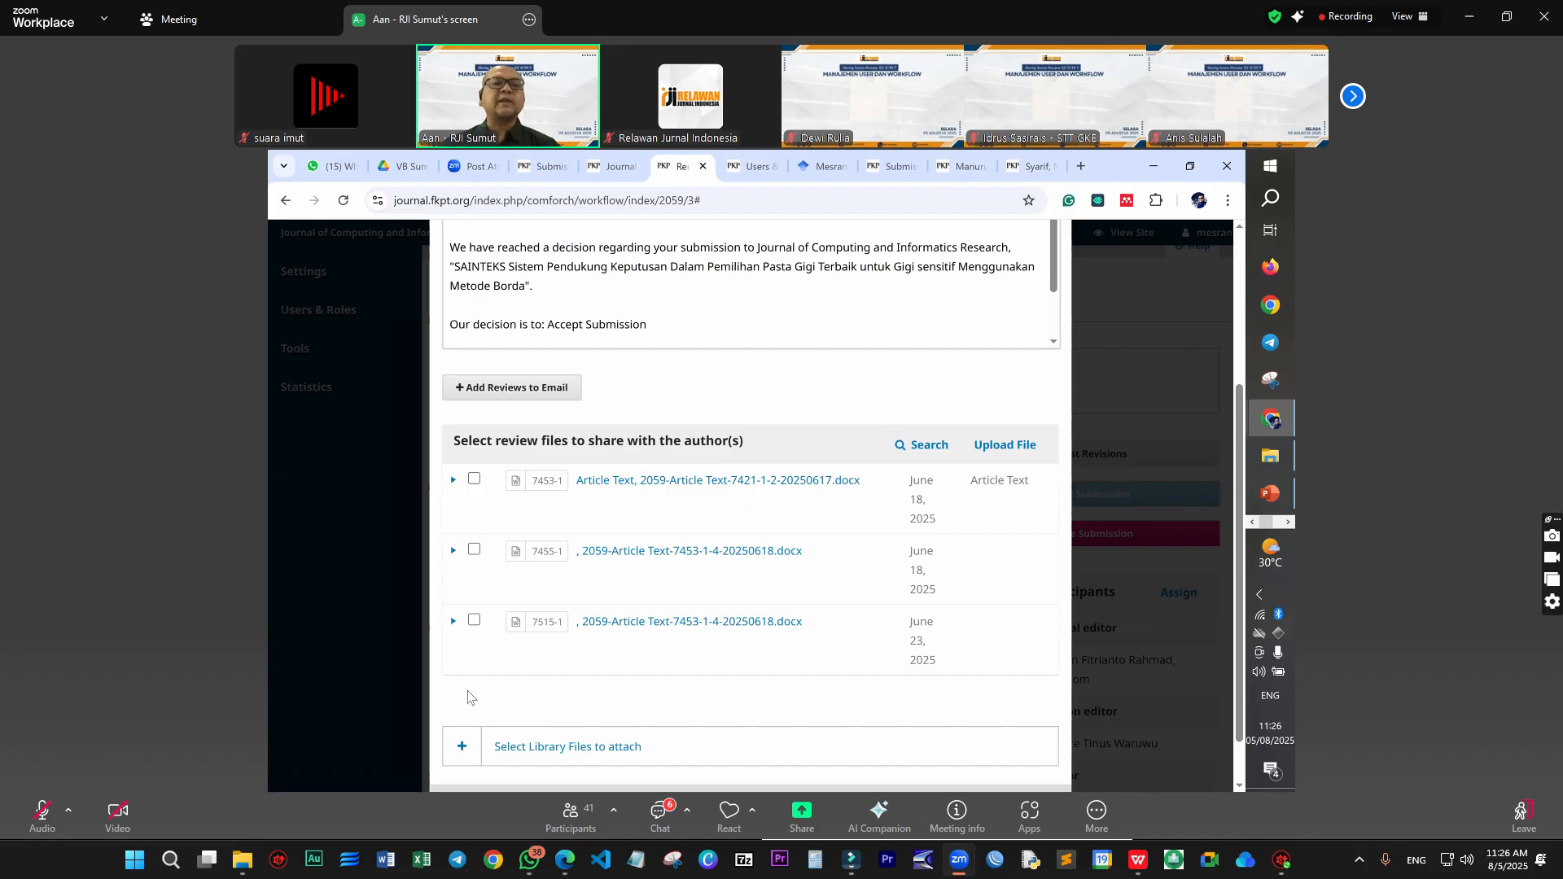
scroll(464, 698, down, 2)
click(570, 752)
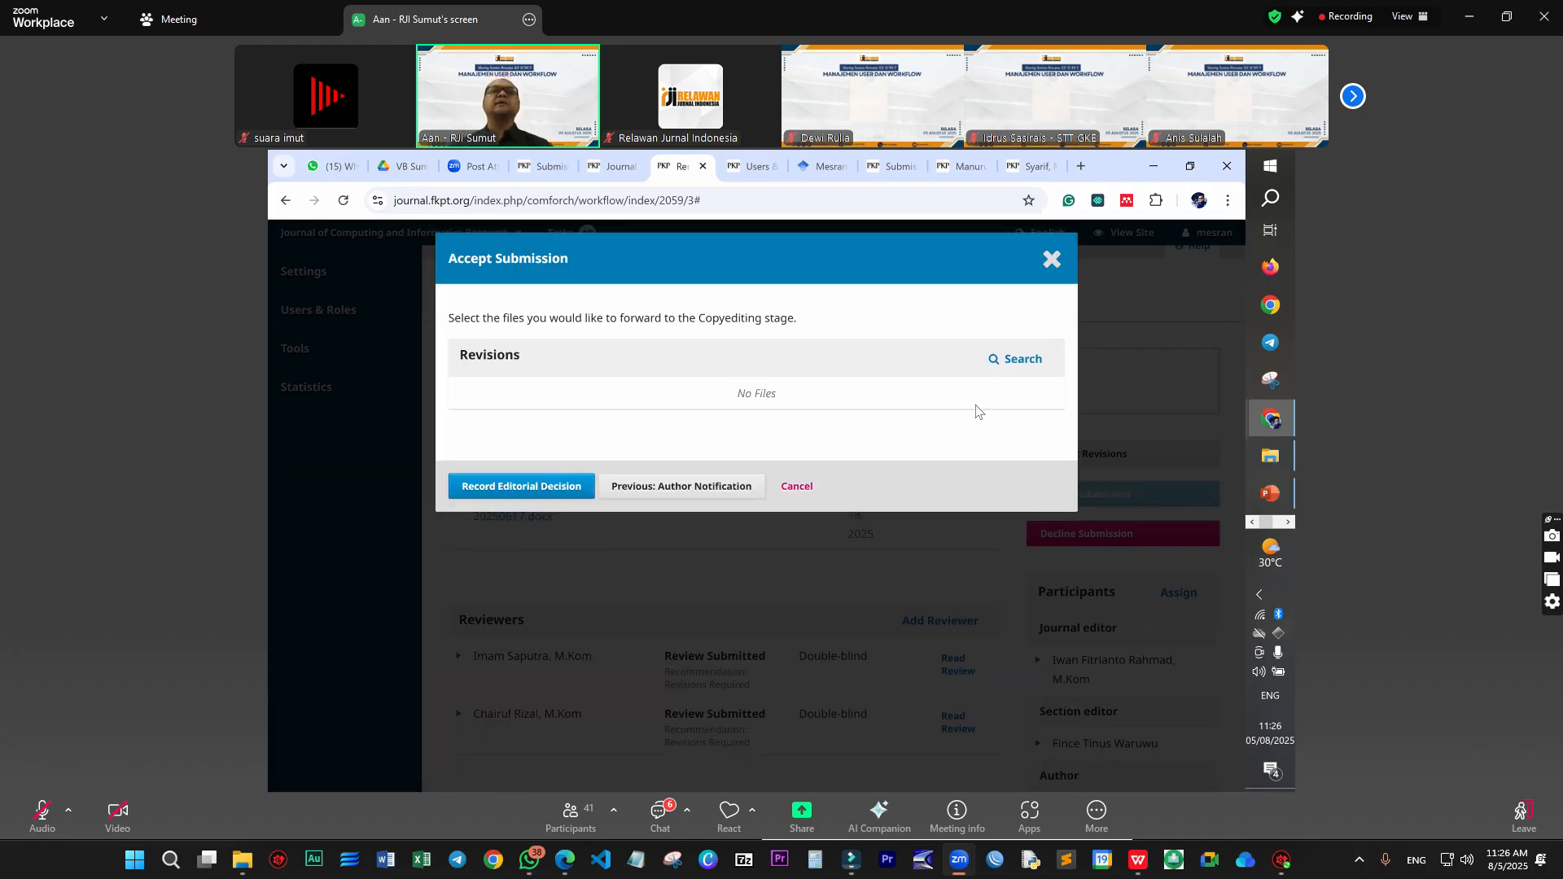
Step: Open the search for revision files, record the Accept Submission decision without choosing any, and examine the submission's Copyediting stage
click(1014, 363)
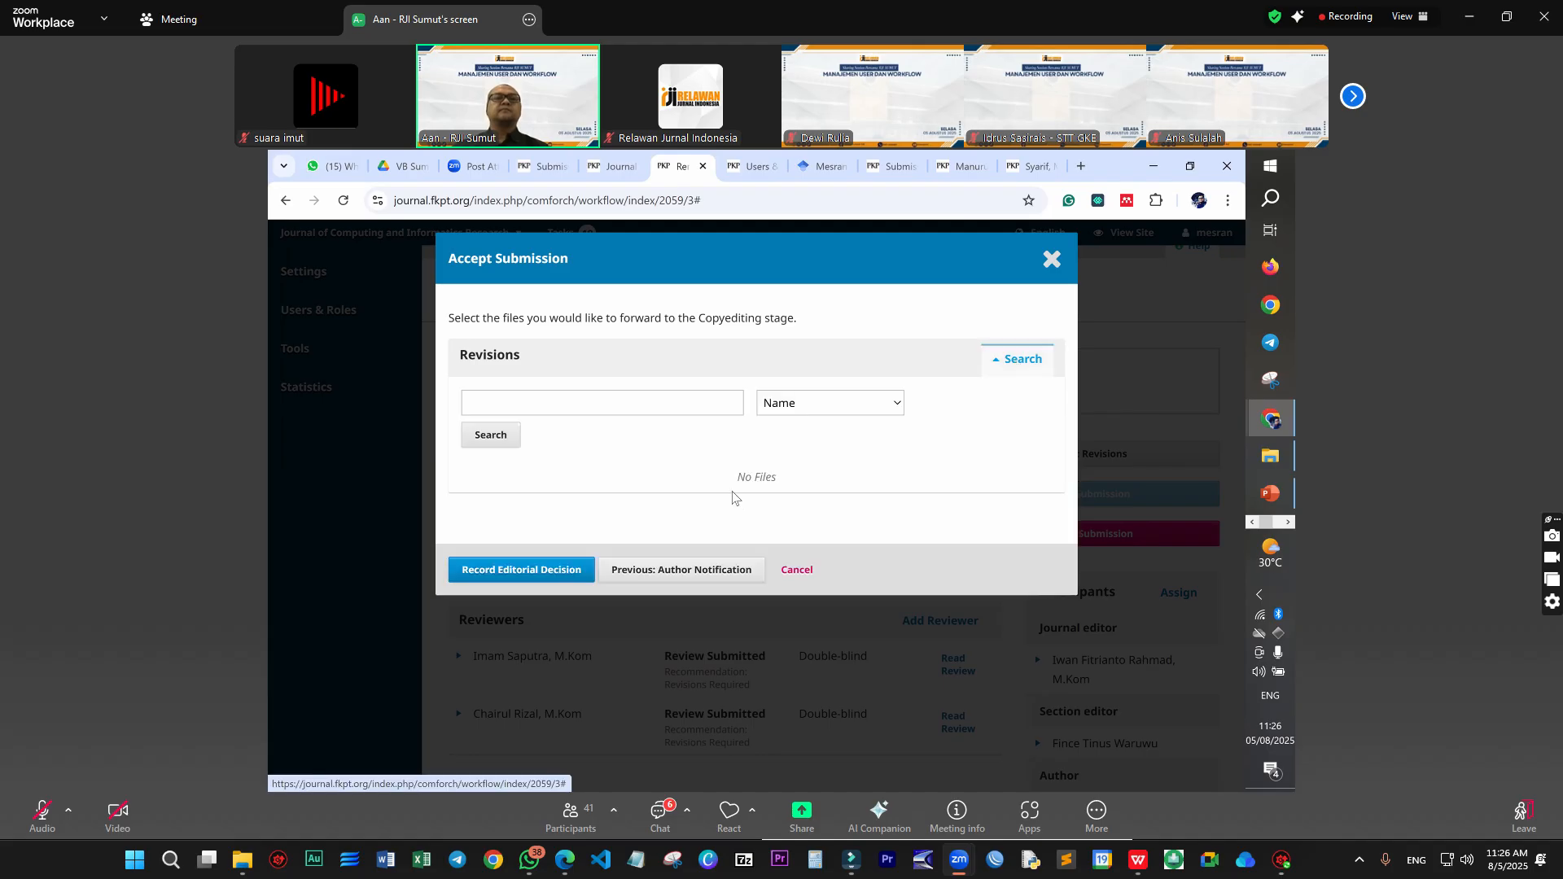
click(736, 405)
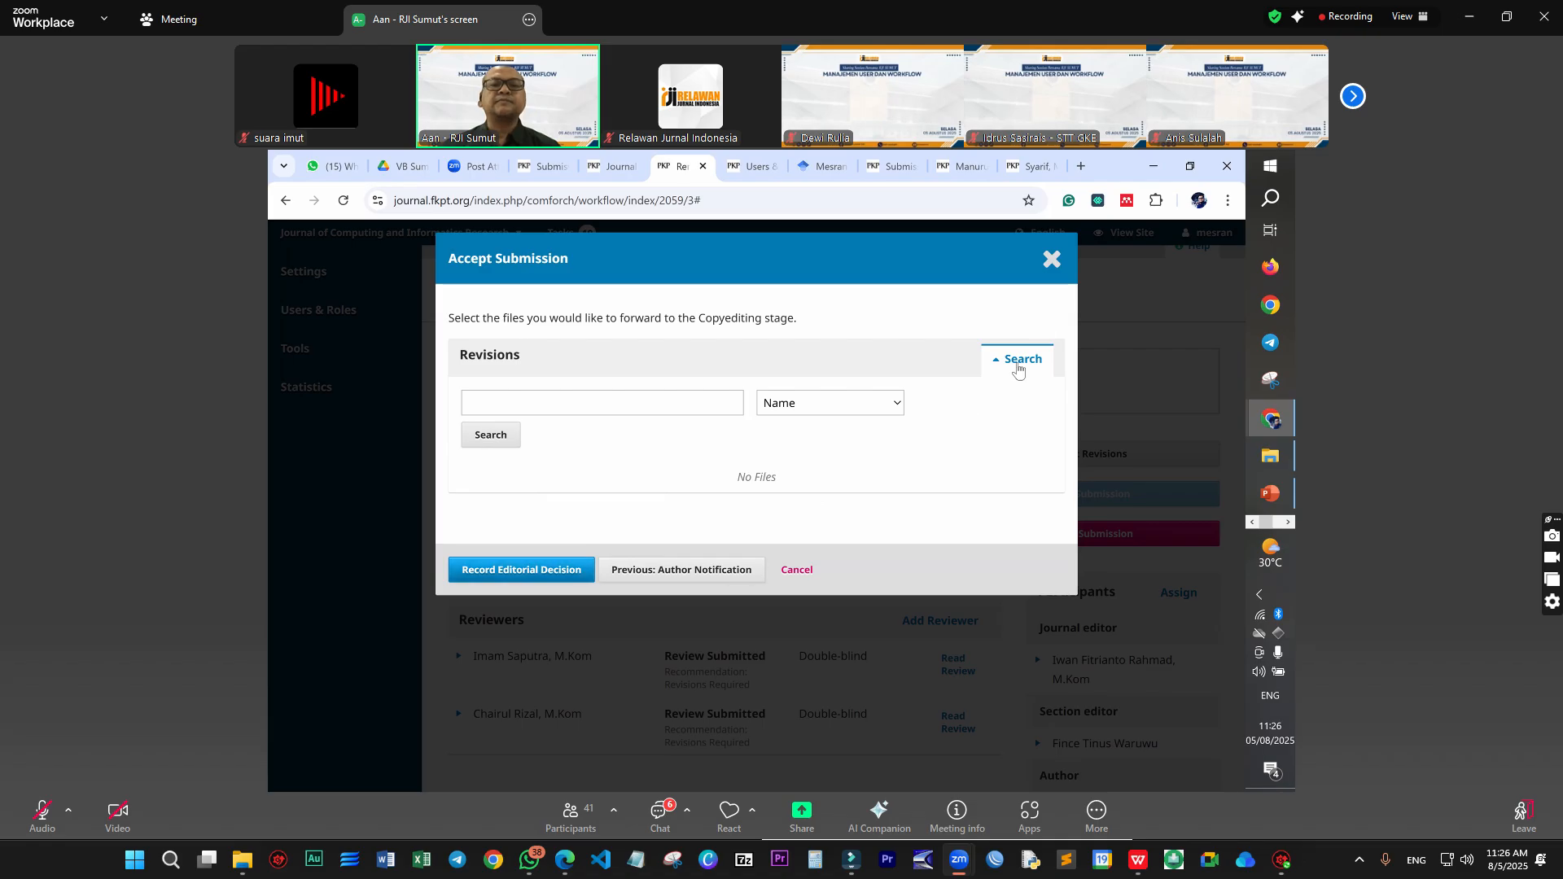
click(516, 579)
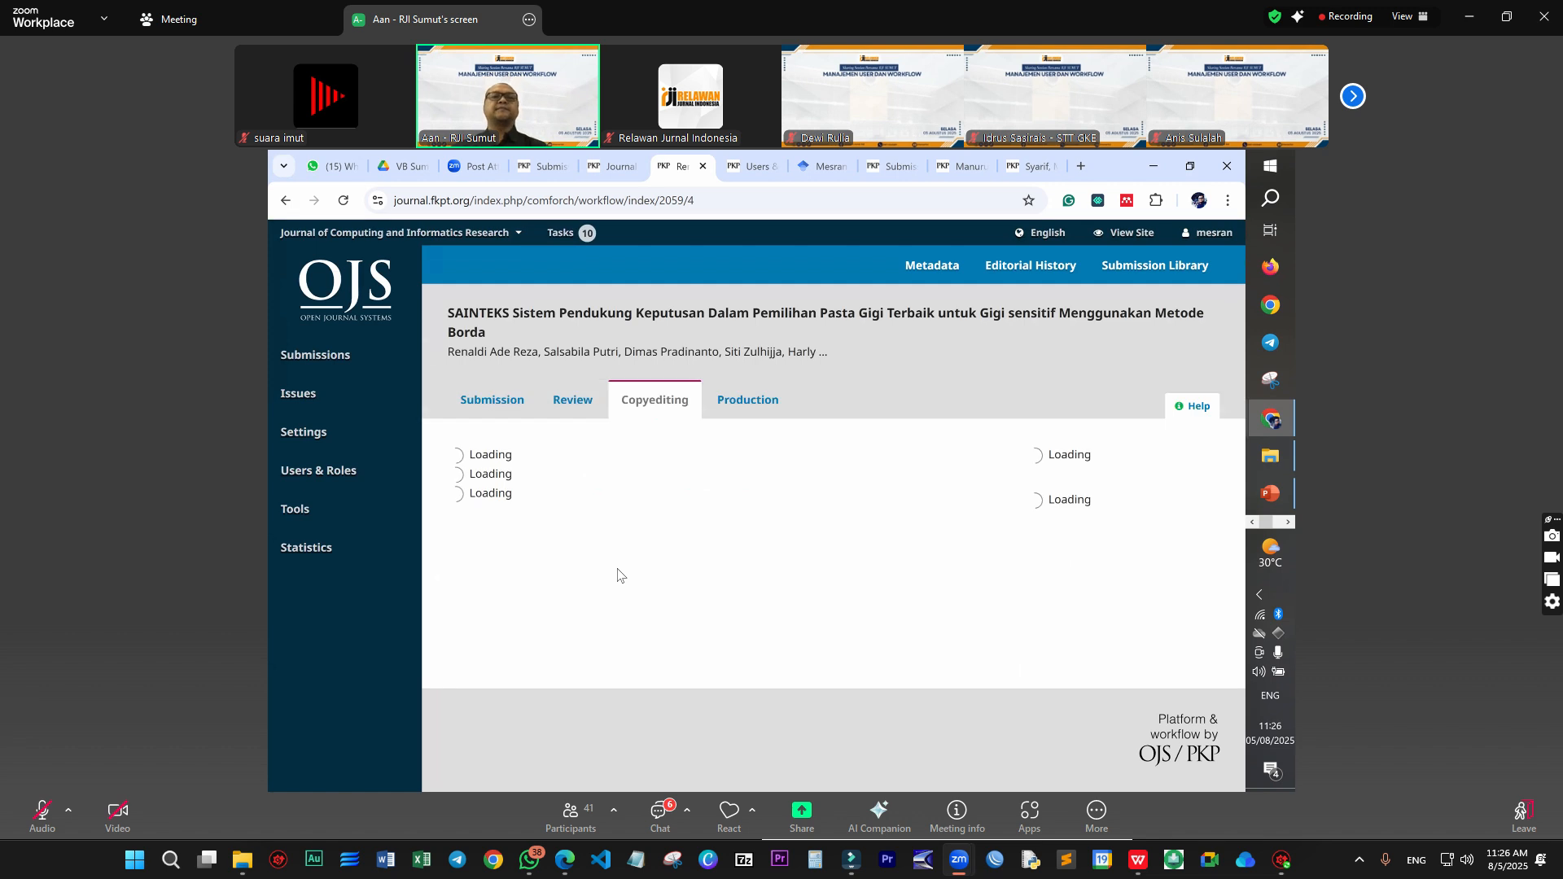
scroll(627, 582, down, 2)
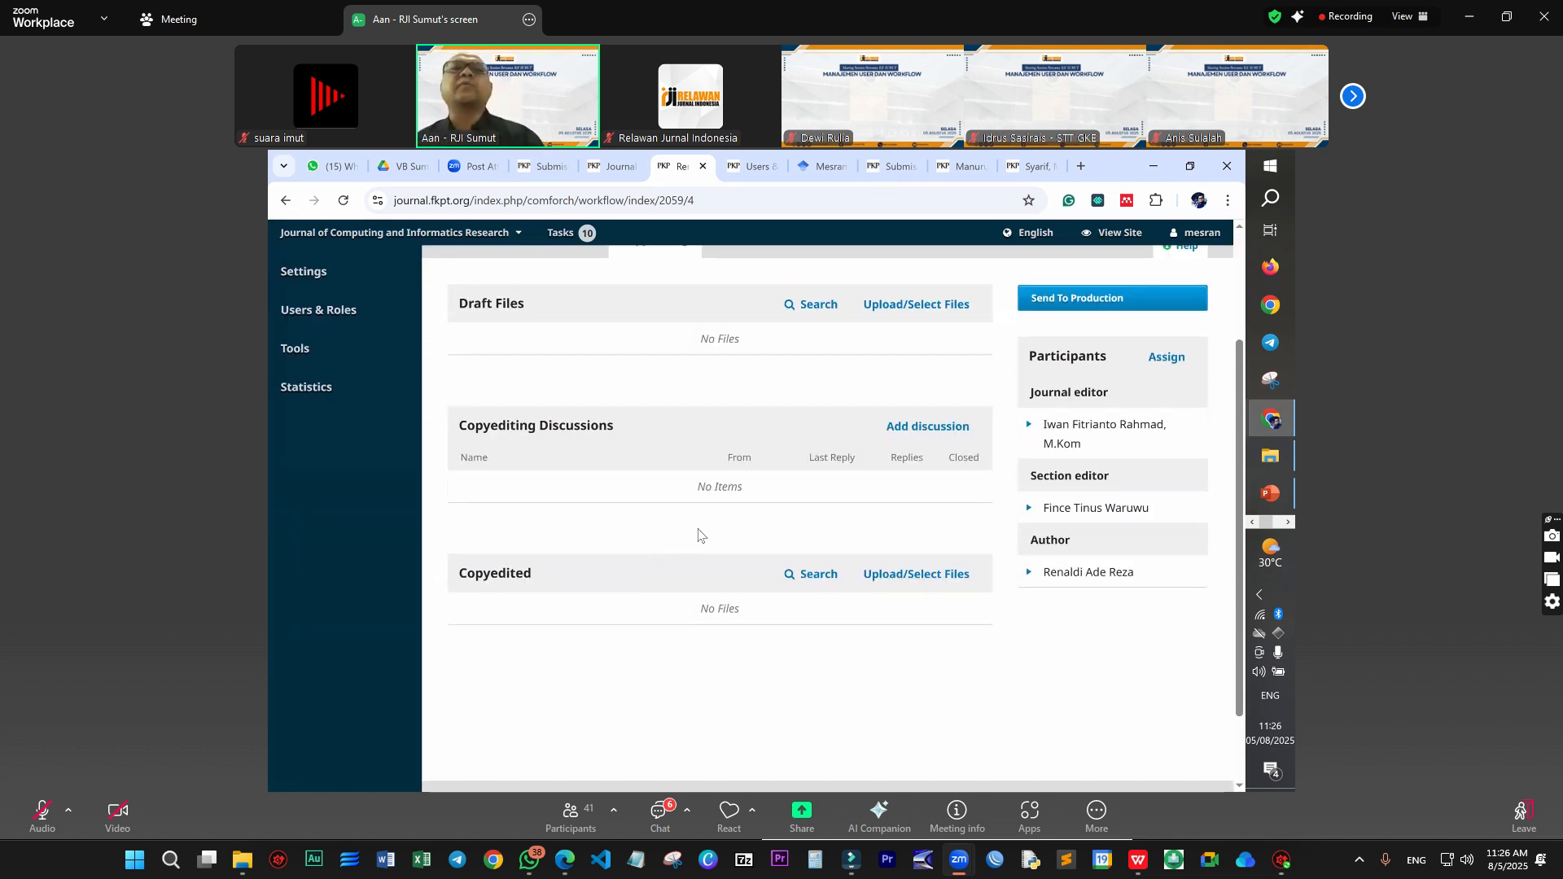
scroll(702, 534, up, 2)
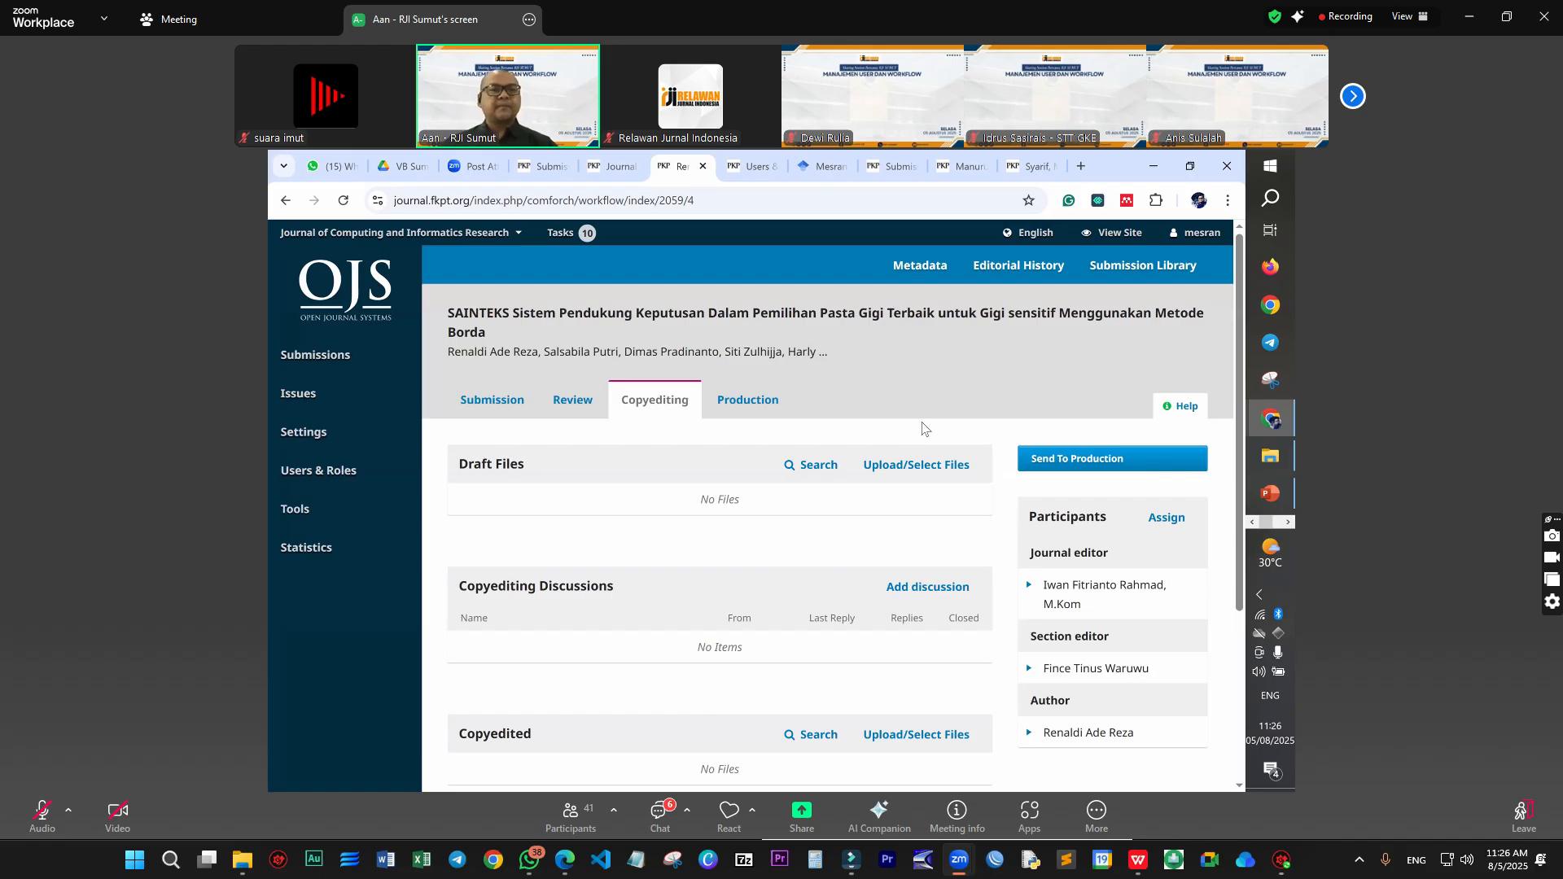
Step: Switch to the PowerPoint presentation and highlight part of the Copyeditor role description on slide 7
key(alt+Tab)
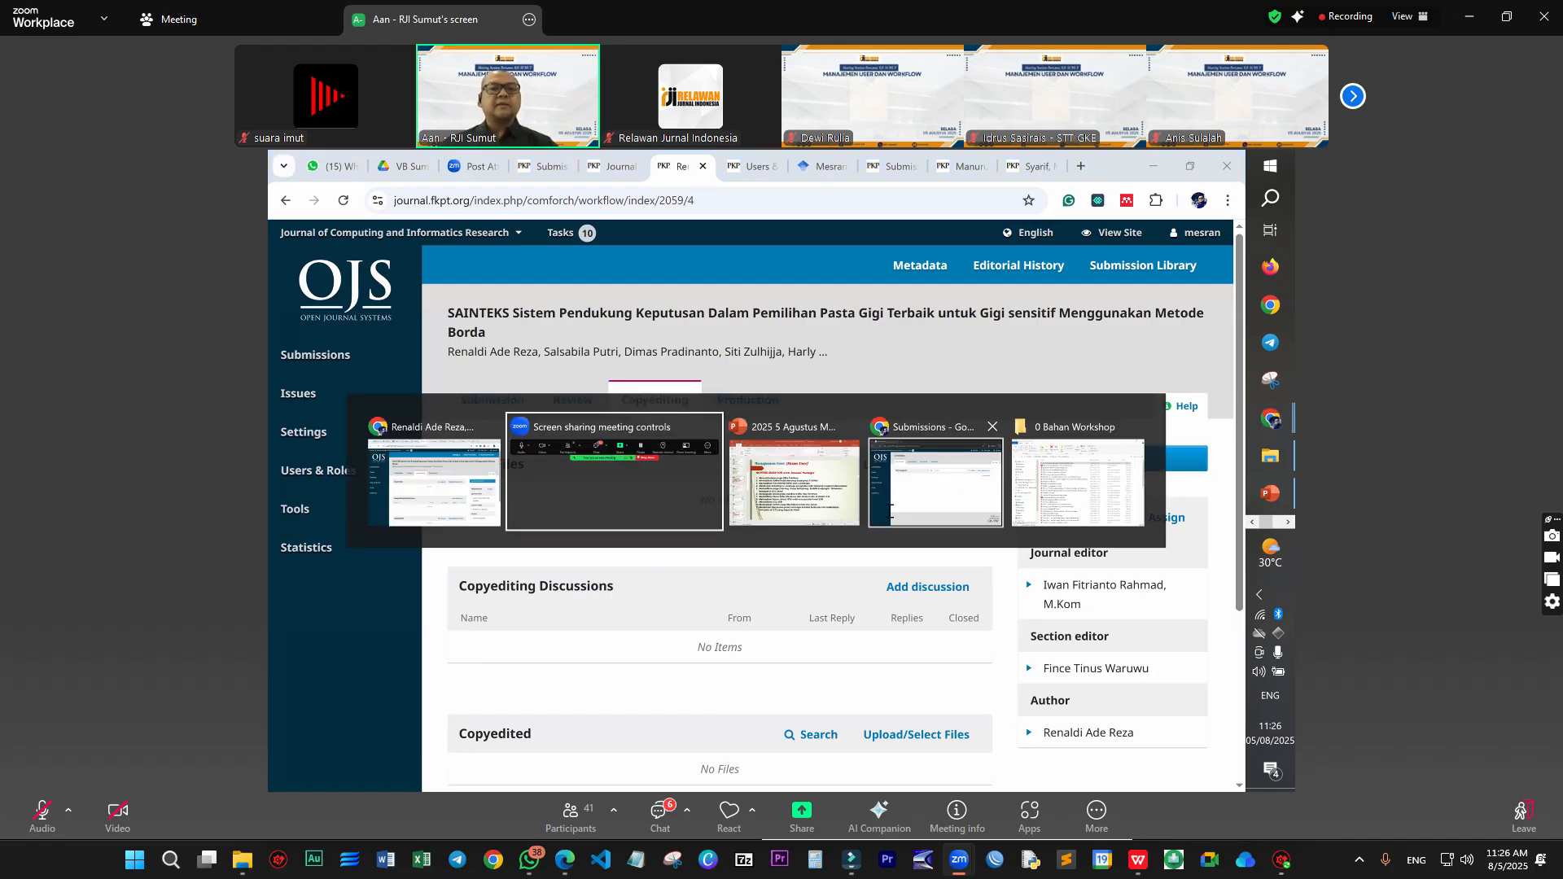
click(771, 511)
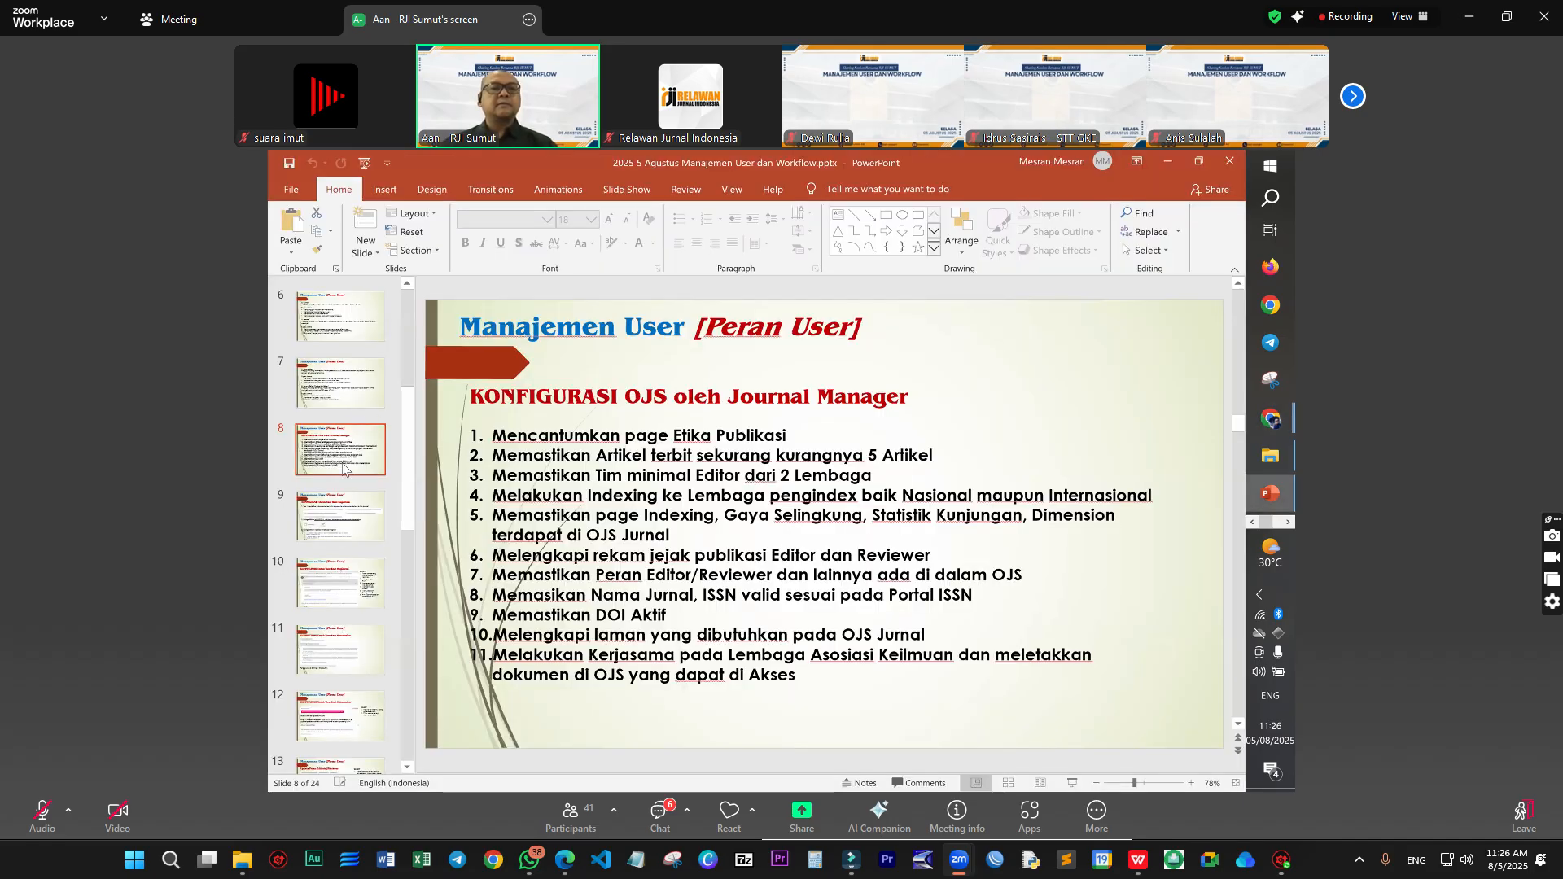
drag(789, 399, 732, 442)
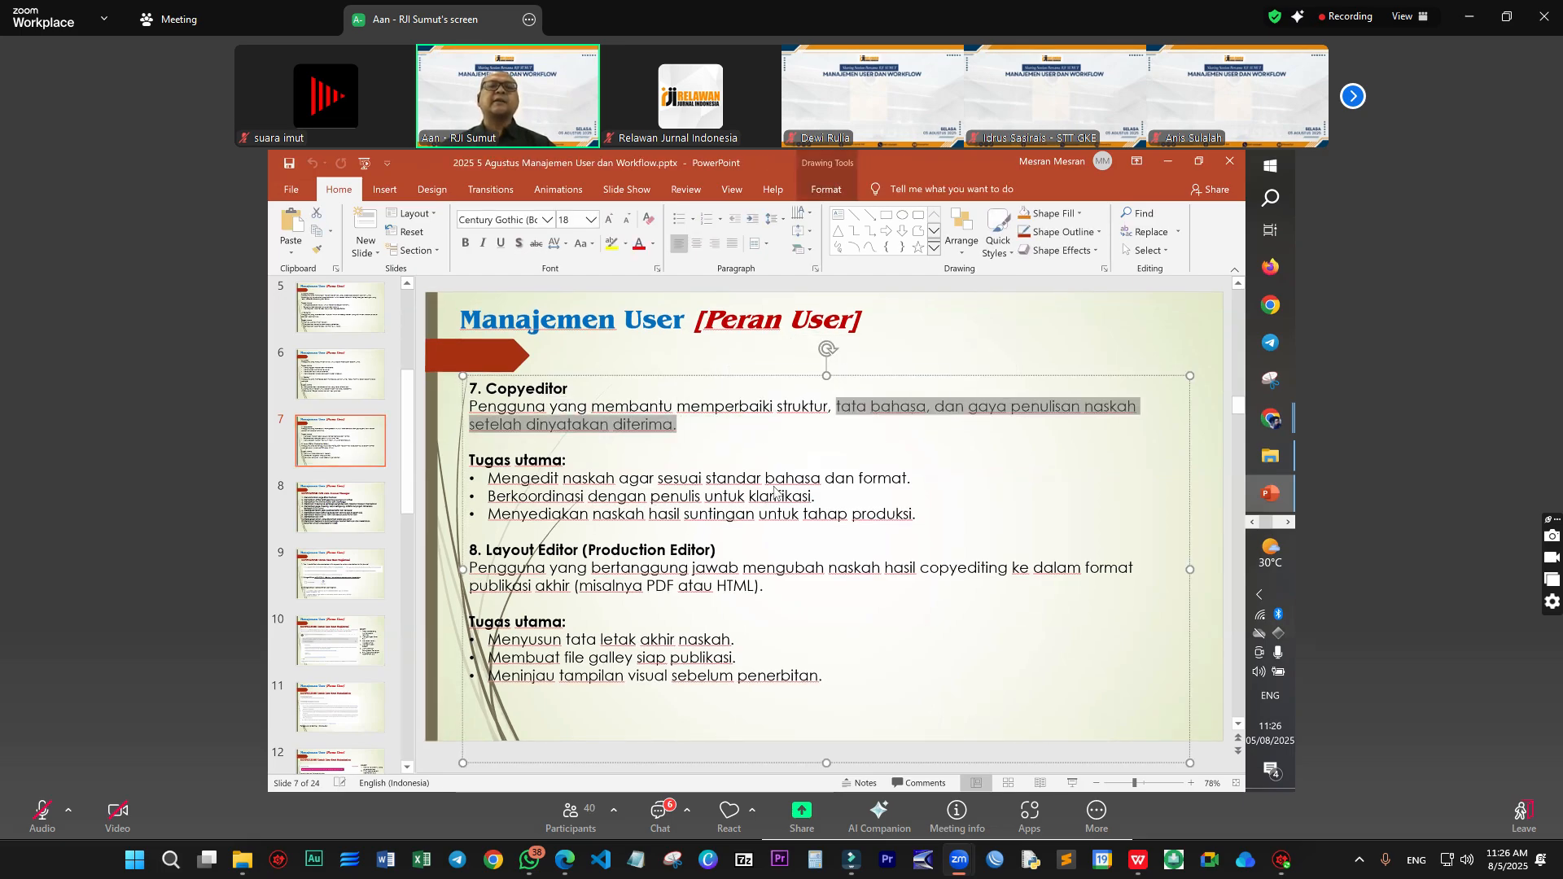
Step: Switch to the OJS browser window, check the Draft Files upload and selection options for submission 2059, and dismiss the download manager notice
key(alt+Tab)
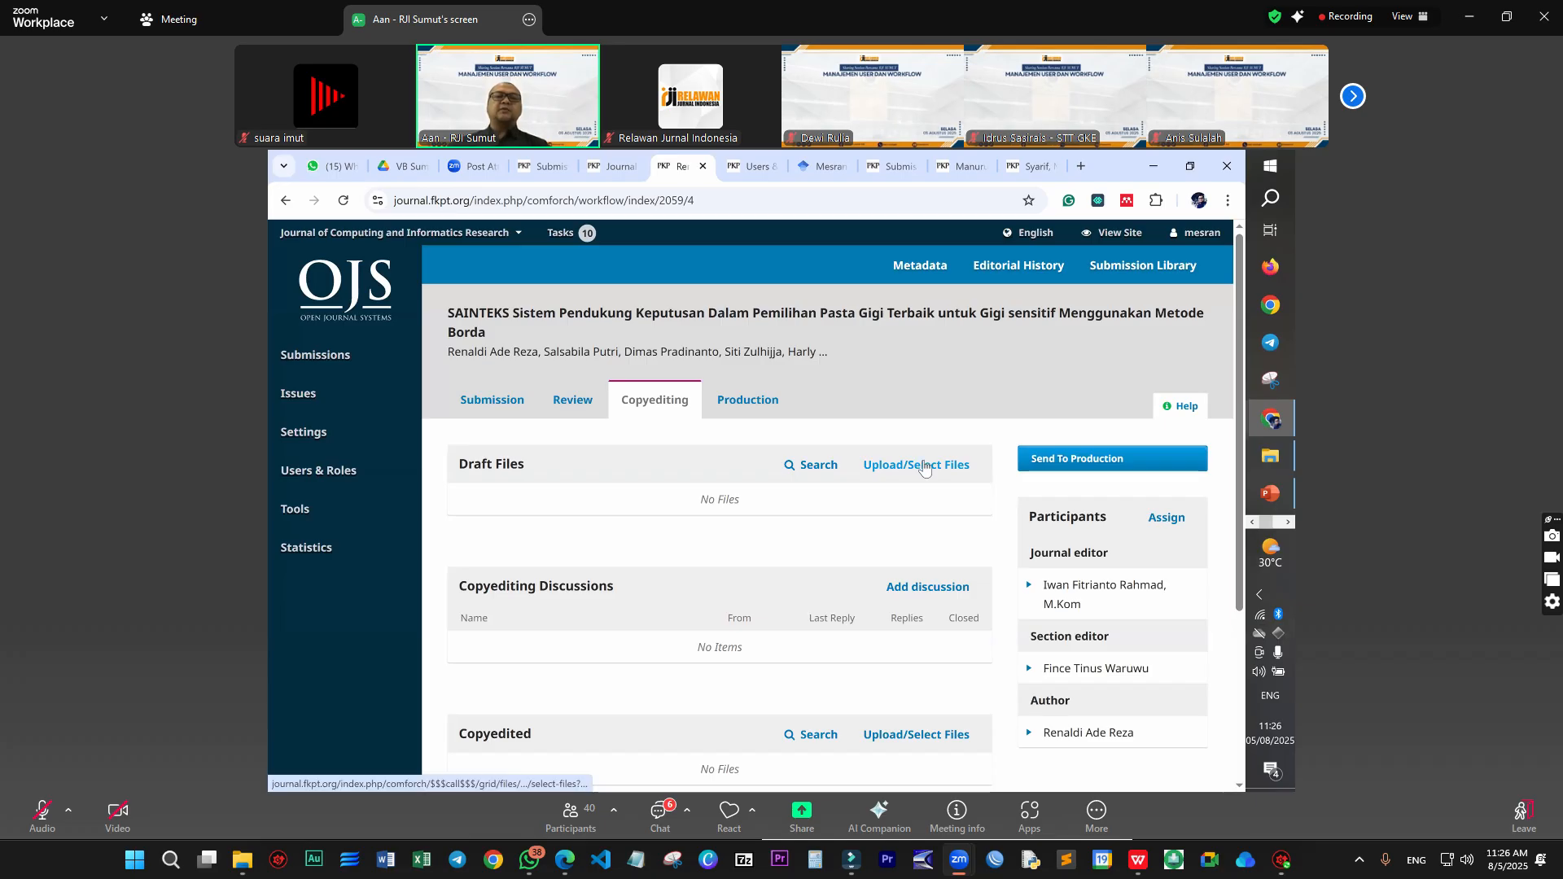
click(910, 470)
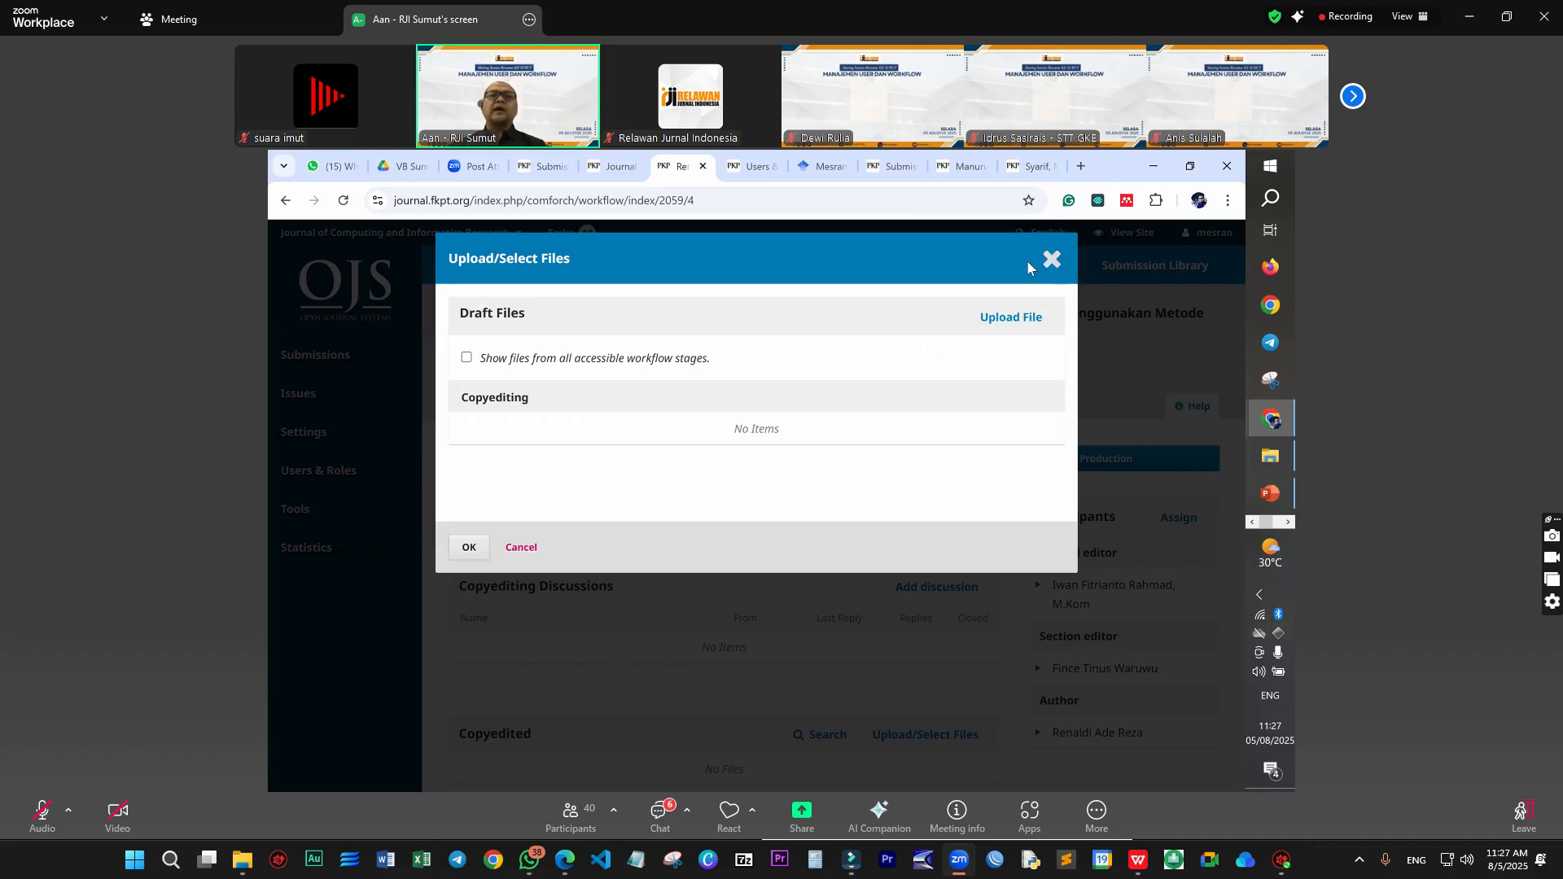
click(1051, 265)
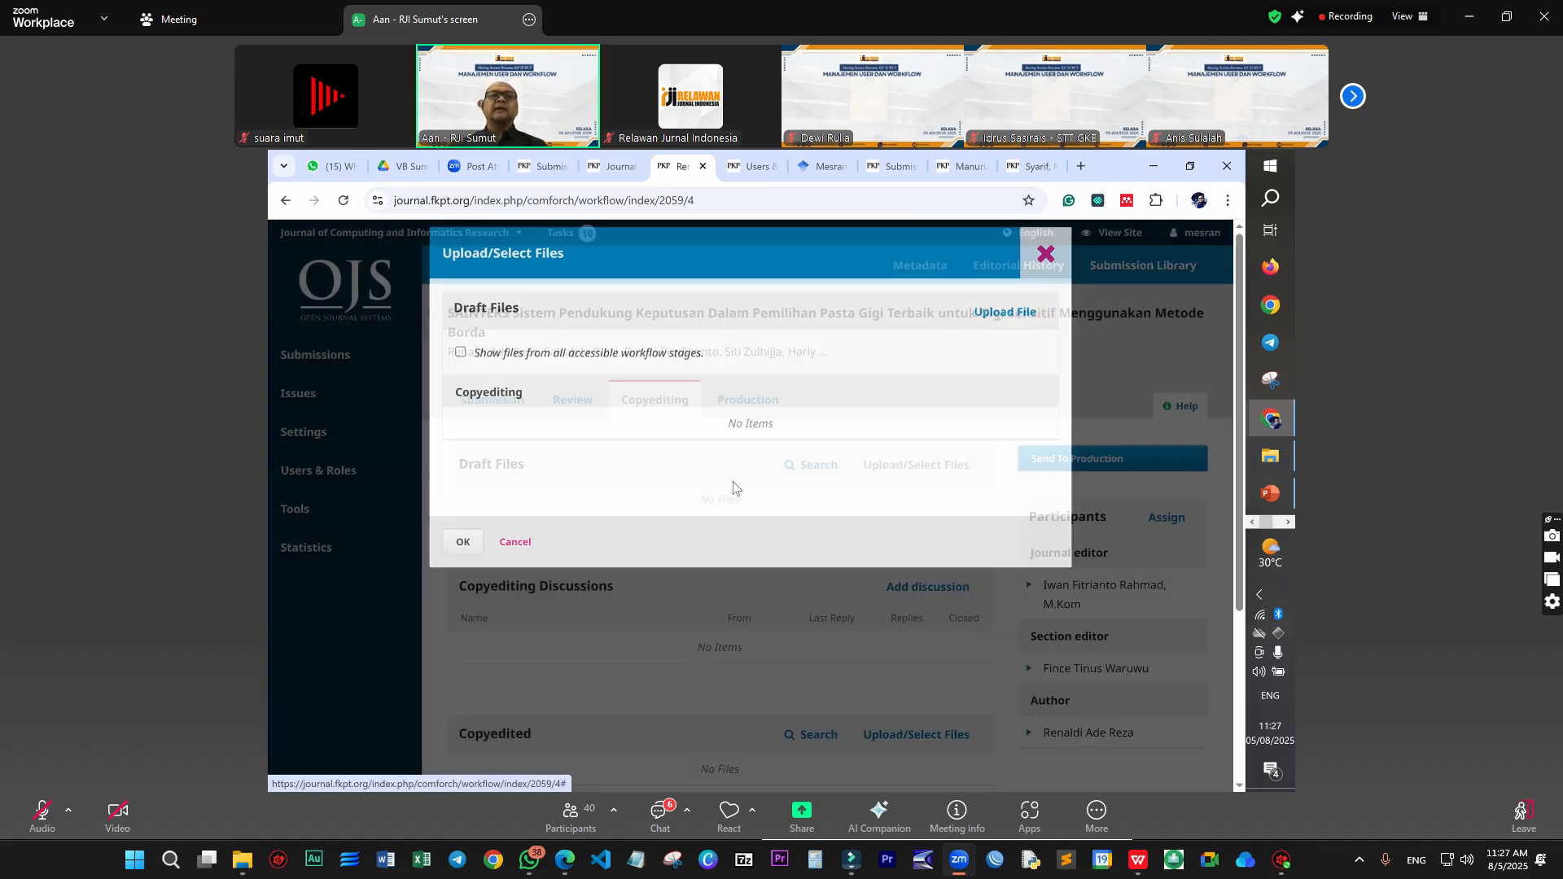
scroll(705, 511, down, 3)
scroll(706, 508, up, 3)
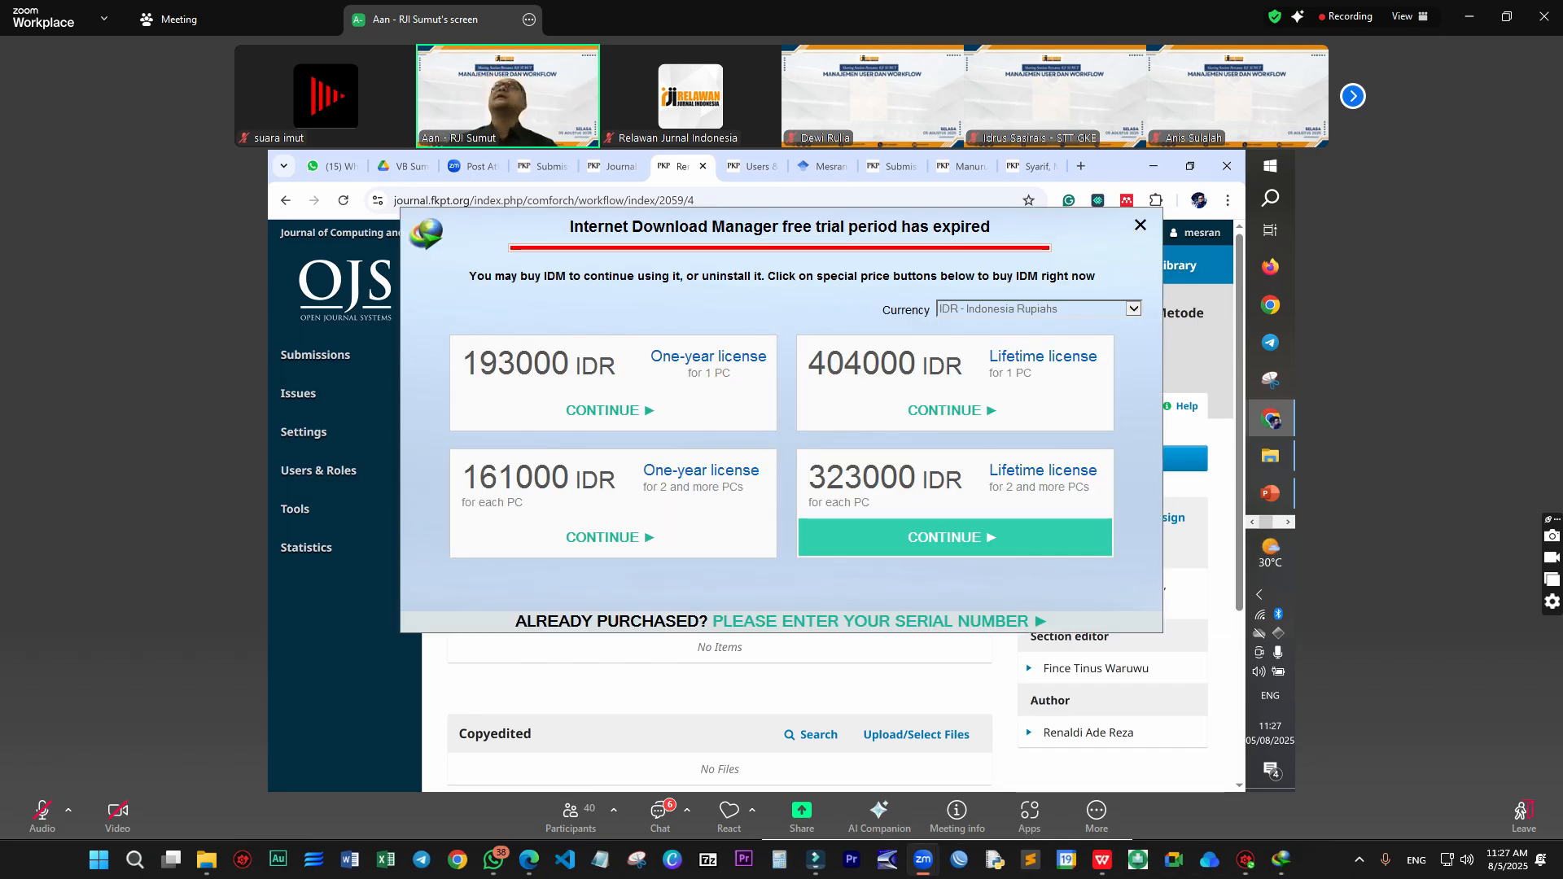
click(1140, 225)
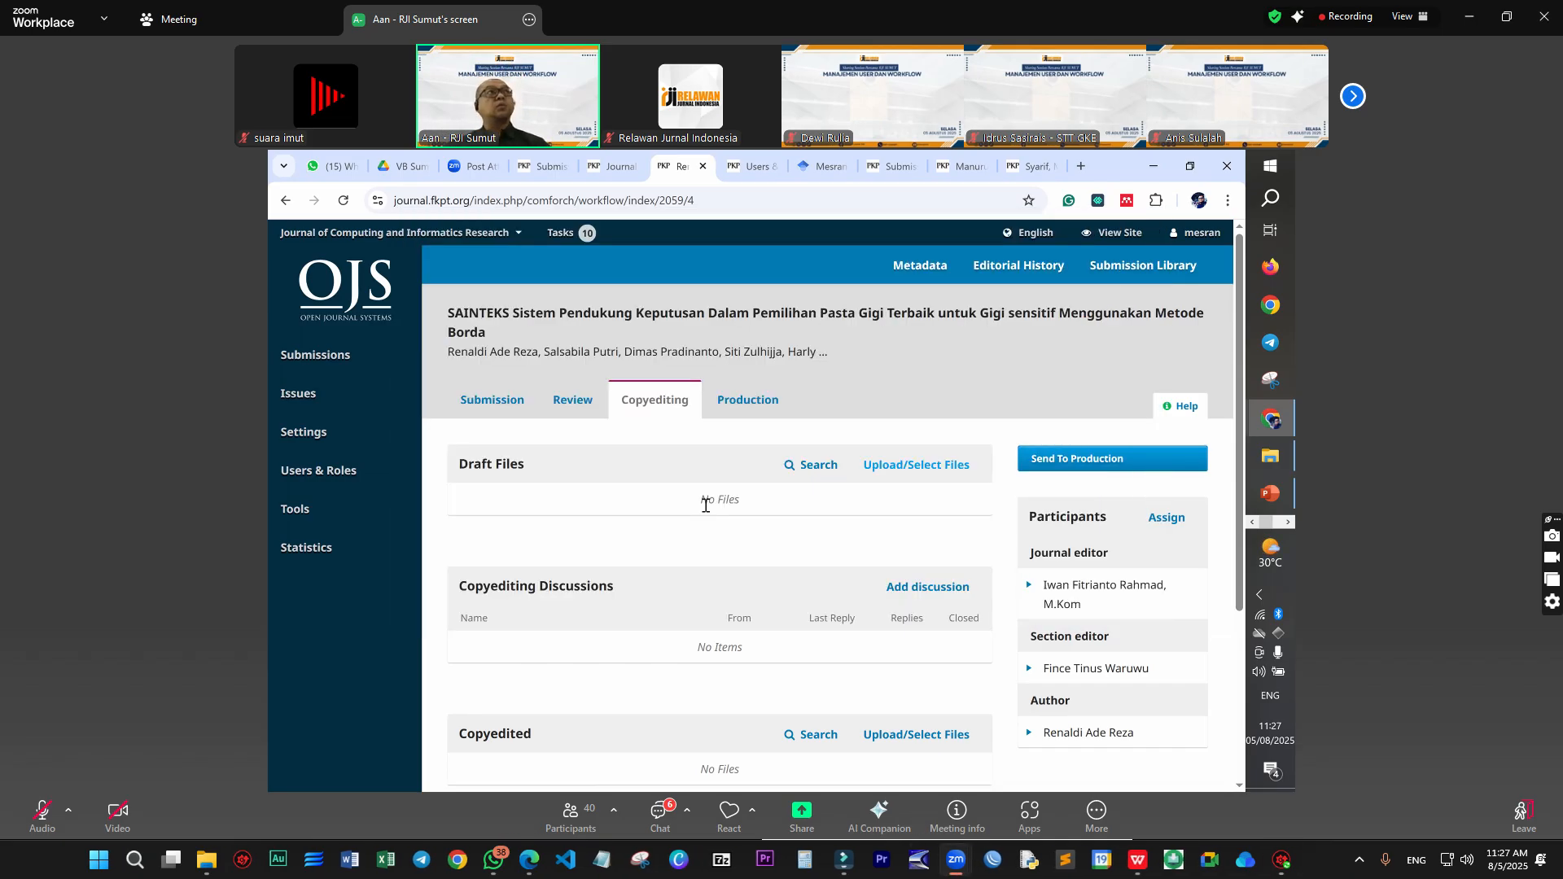
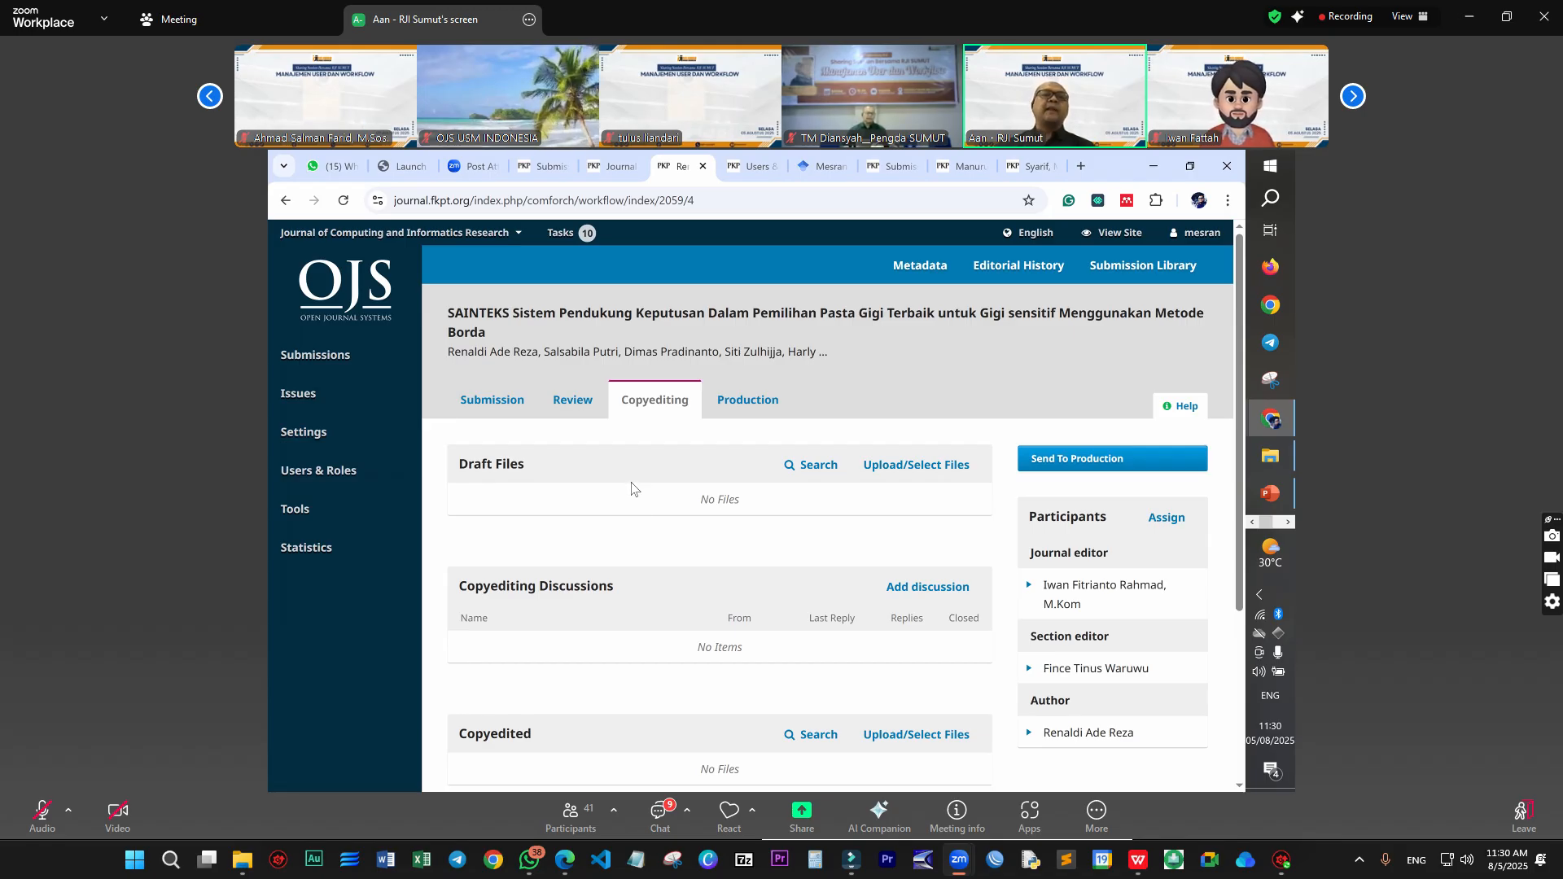
Step: Inspect the Copyediting Discussions' new discussion form with the author ticked as participant, and discard it without entering a subject or message
scroll(627, 491, down, 2)
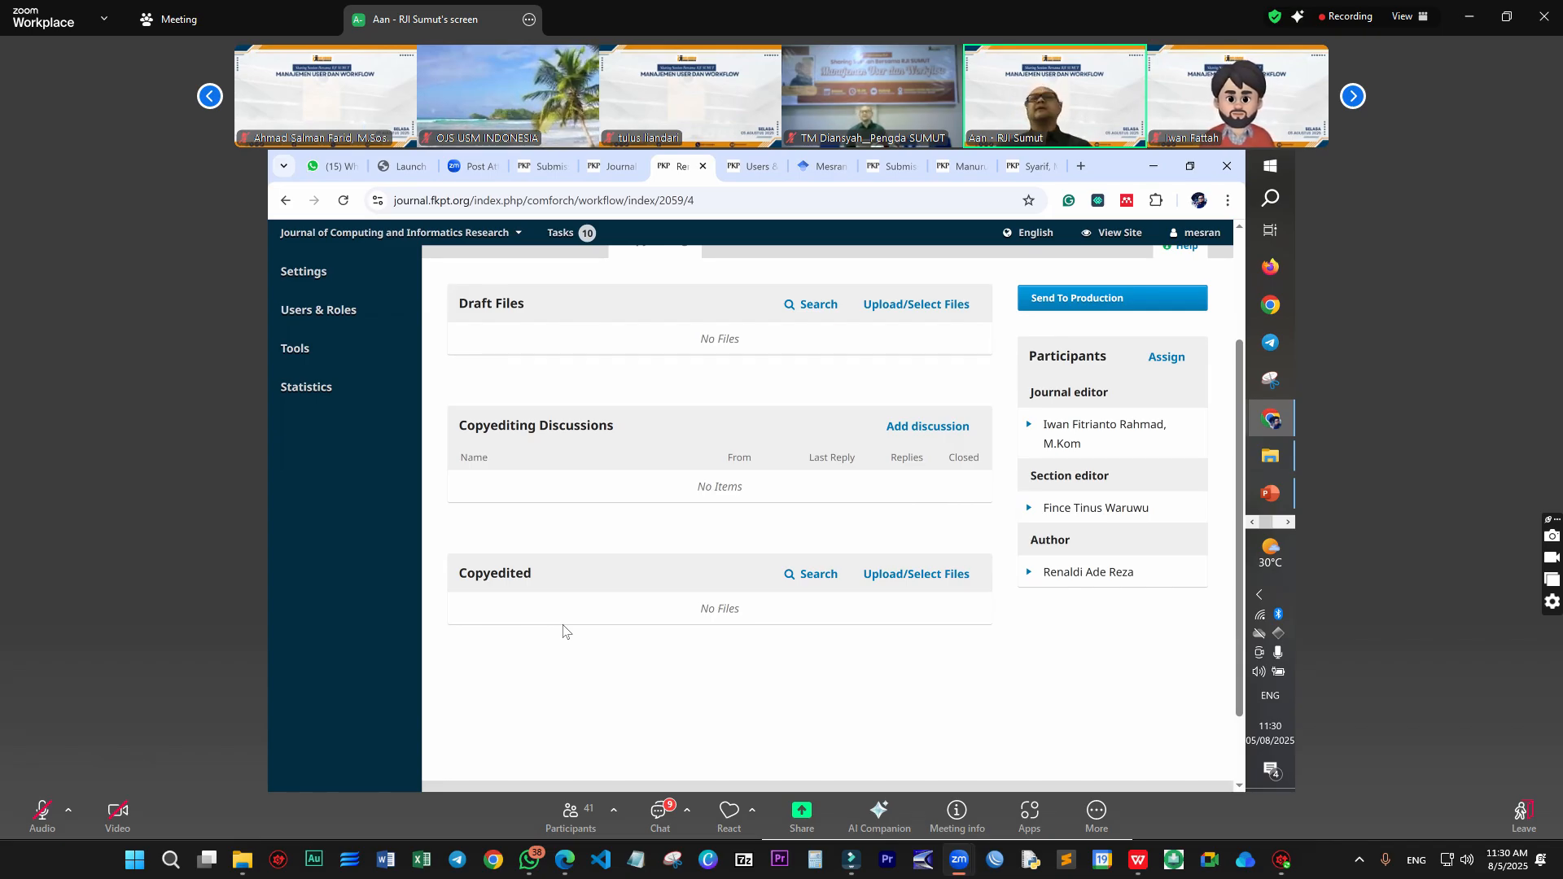
scroll(789, 552, up, 2)
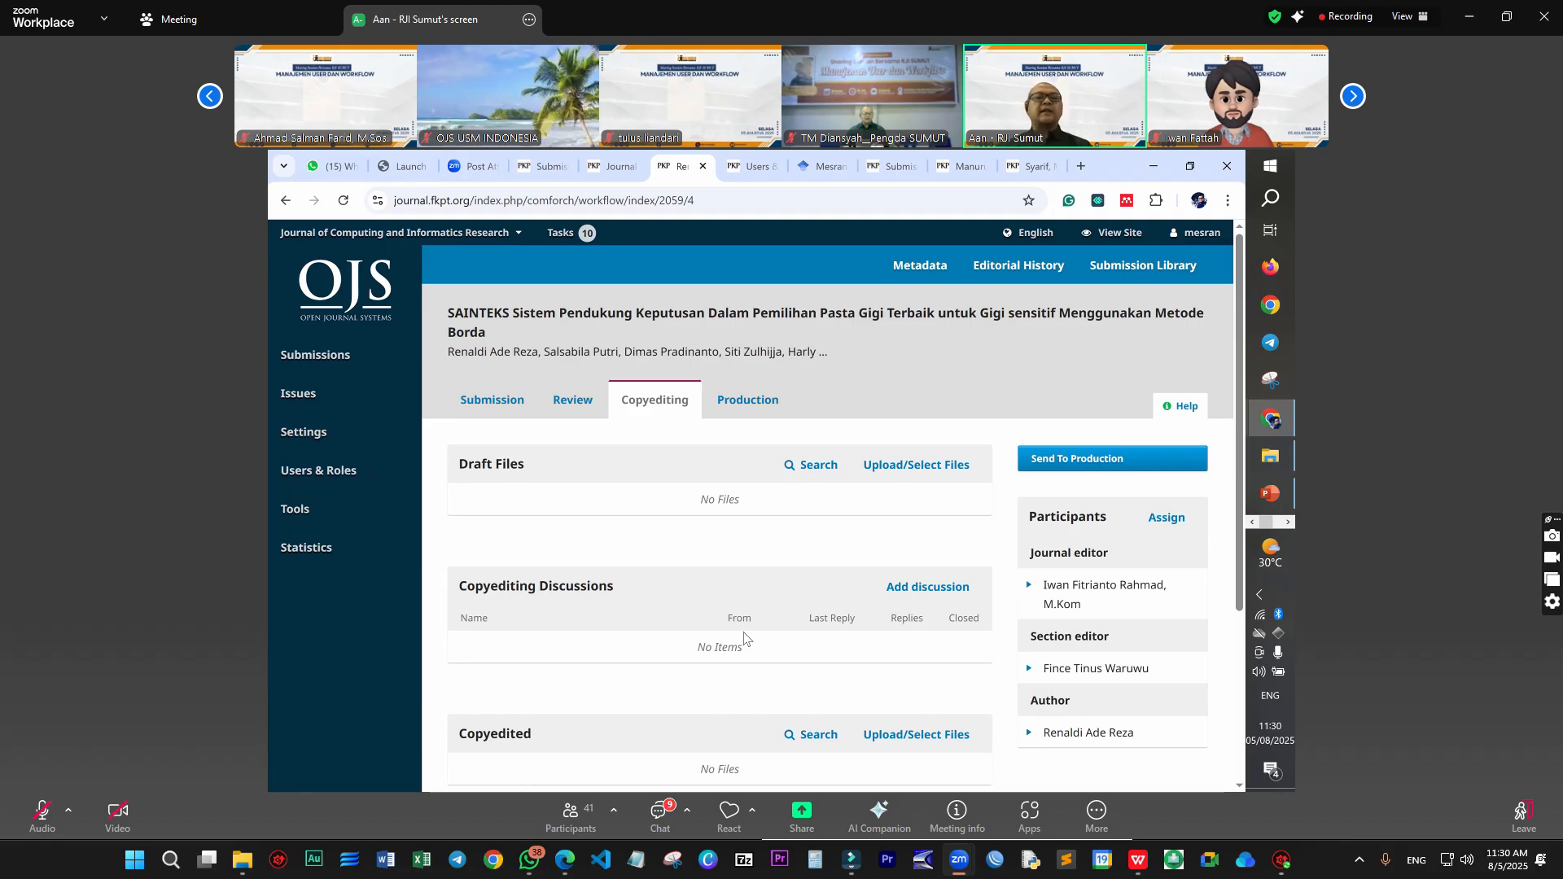
click(879, 580)
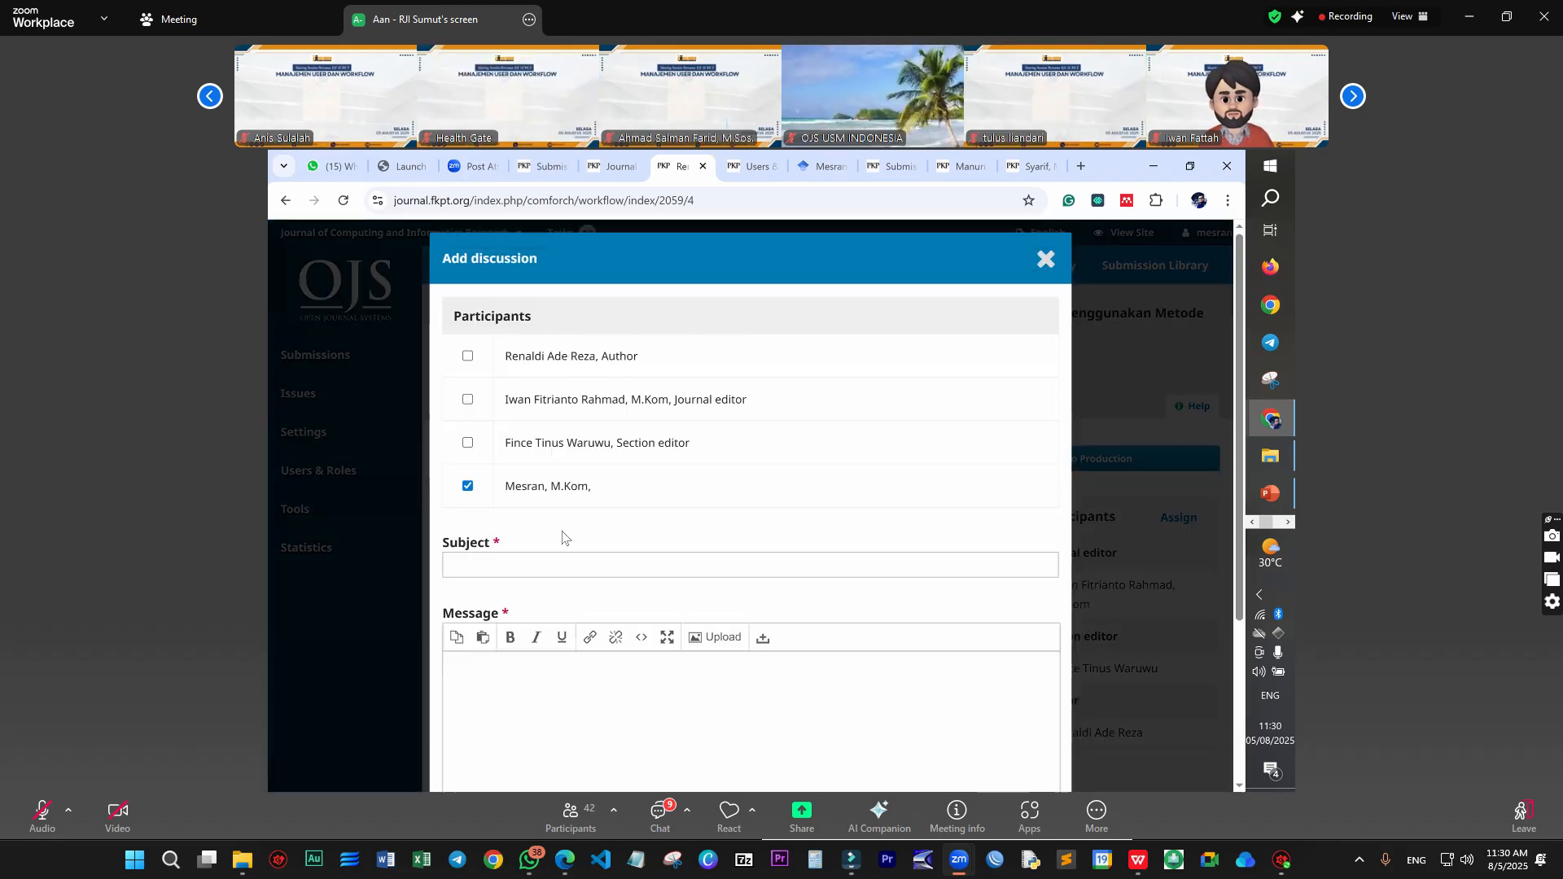
click(468, 356)
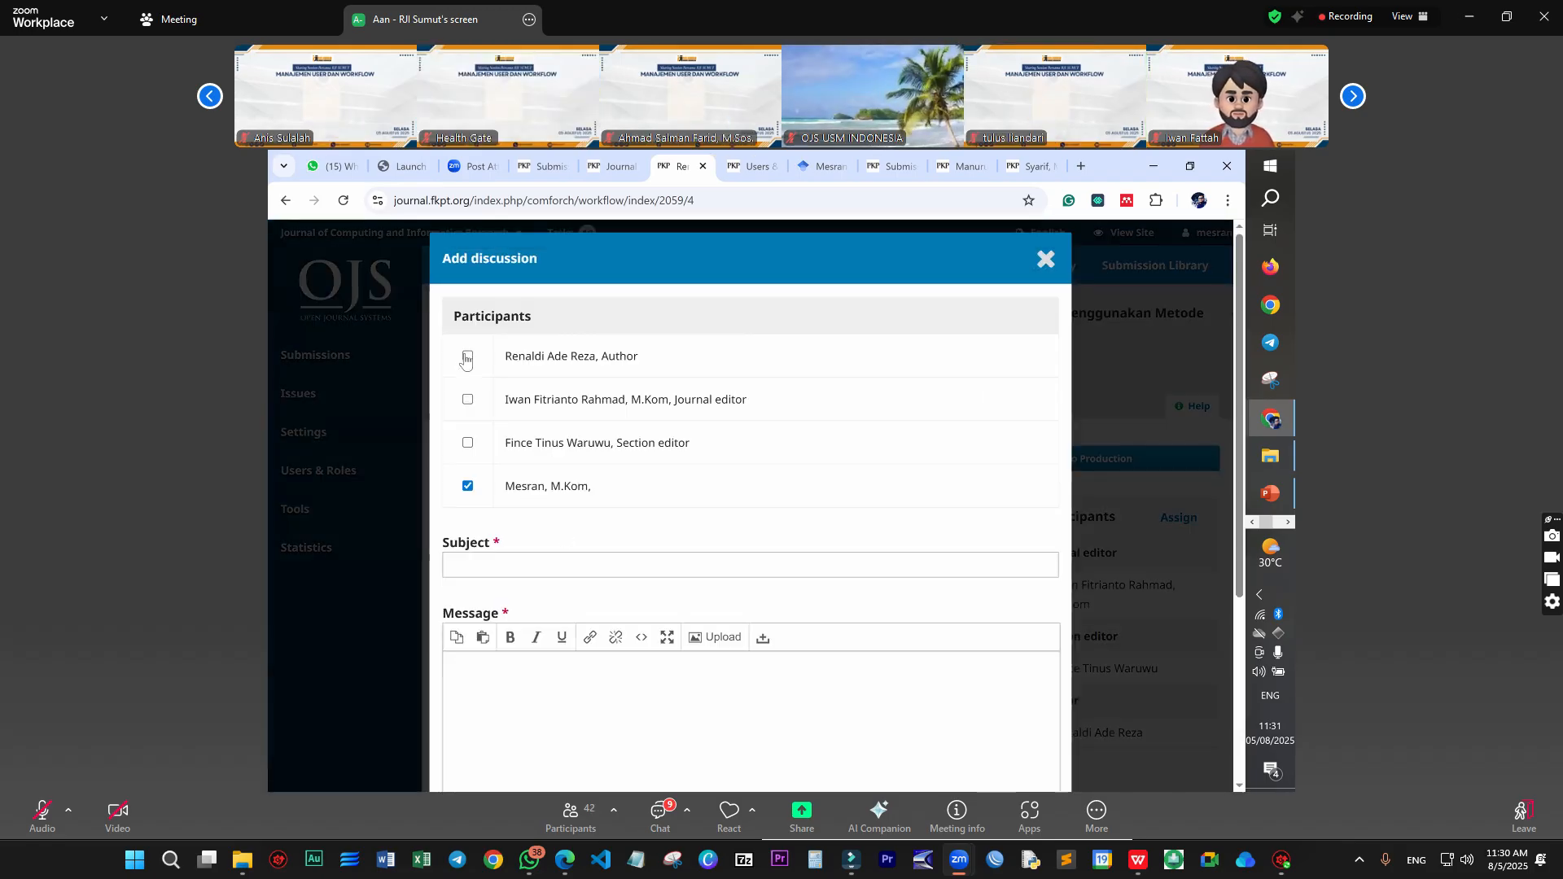
click(505, 566)
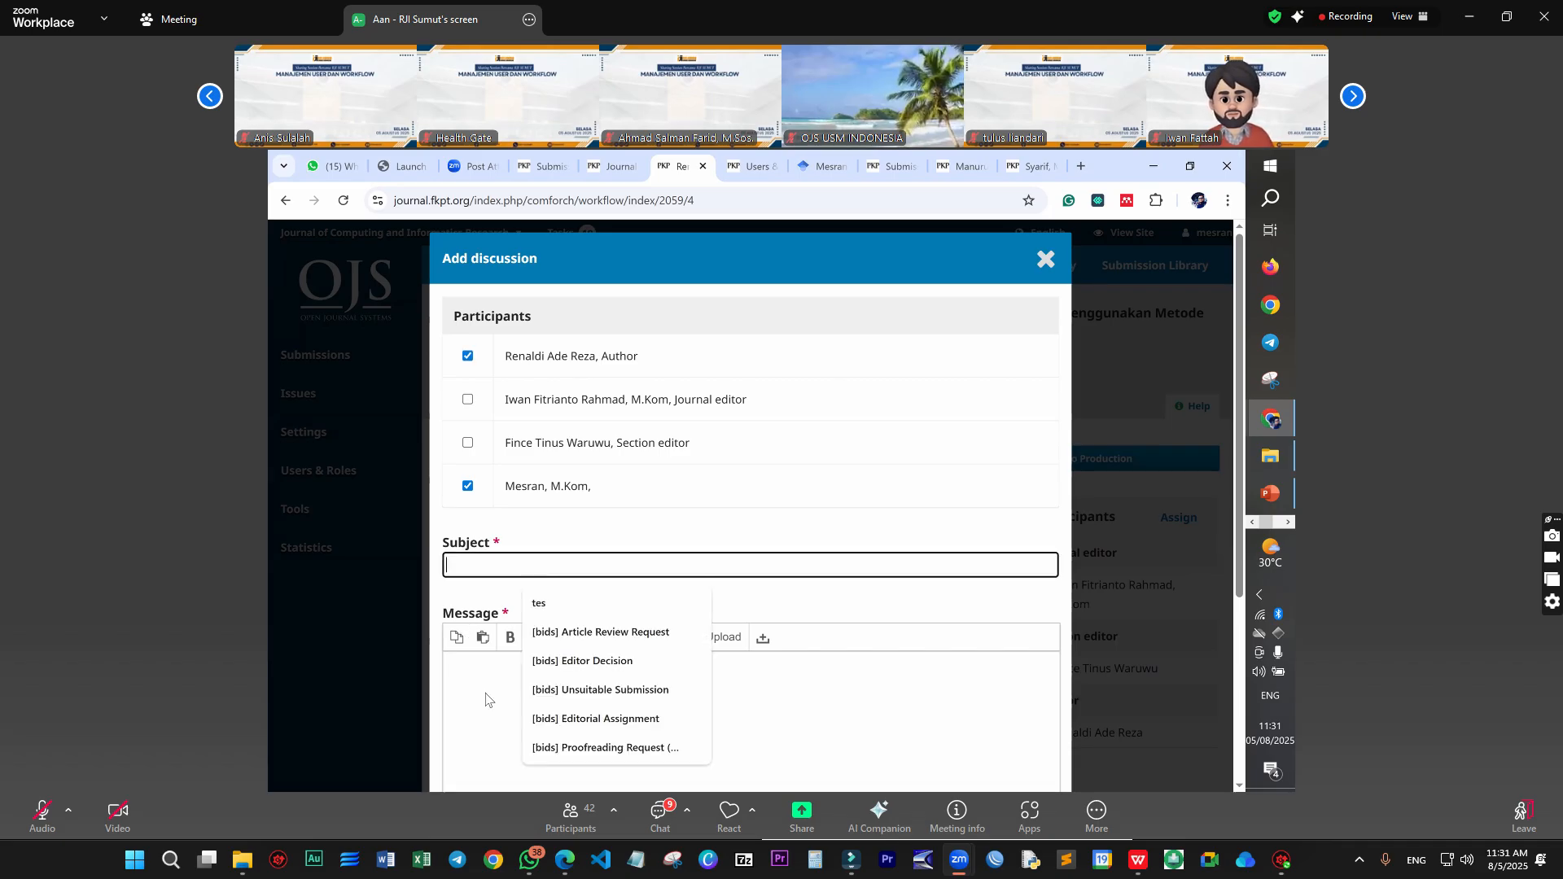
click(447, 701)
scroll(447, 701, down, 4)
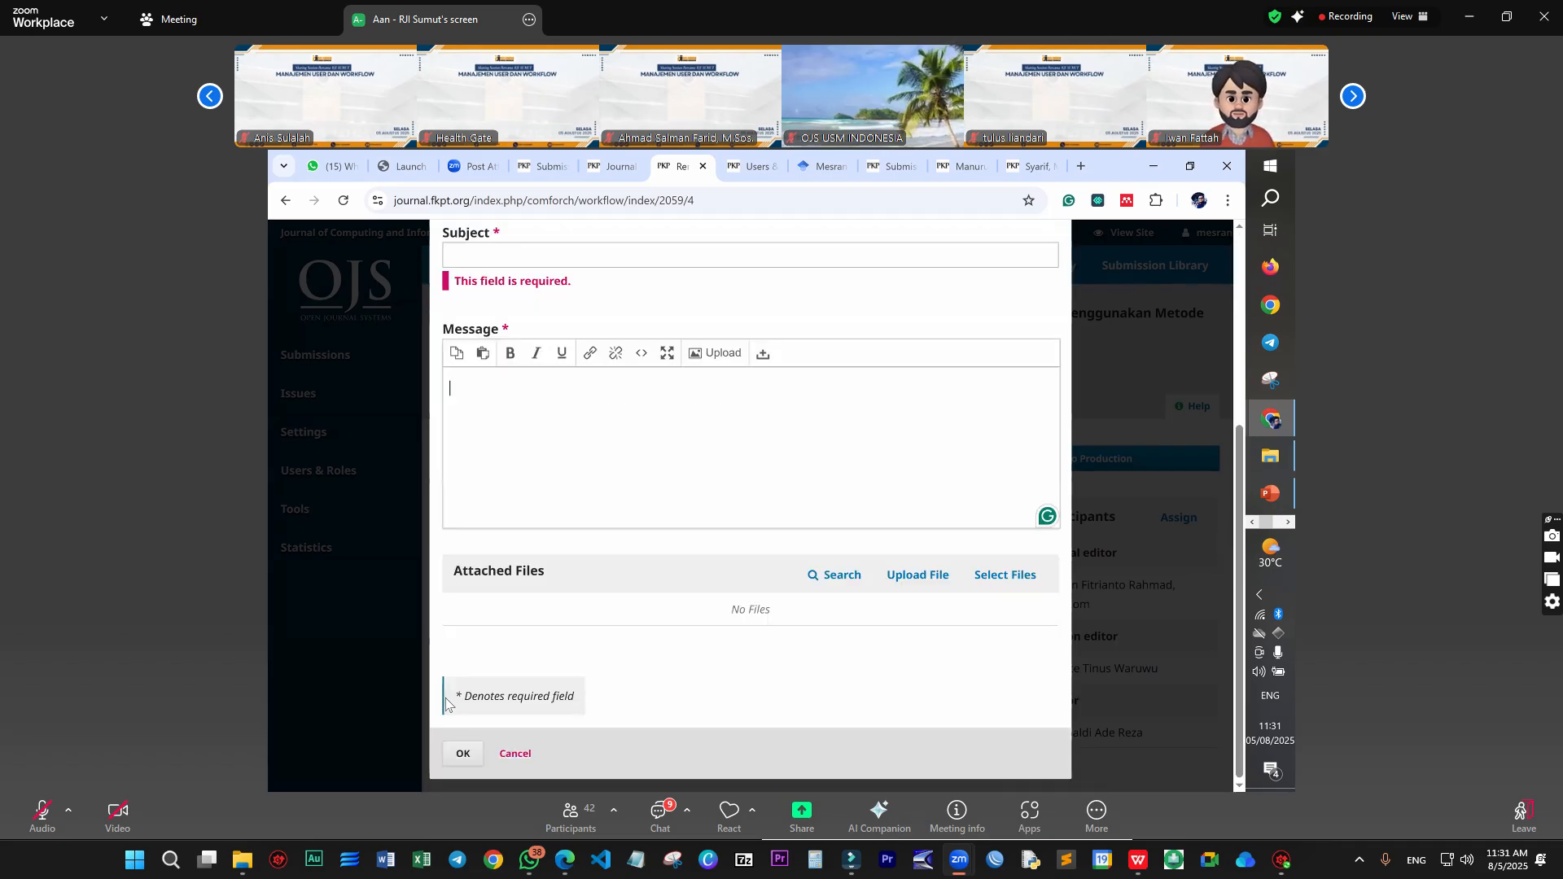
scroll(456, 699, up, 5)
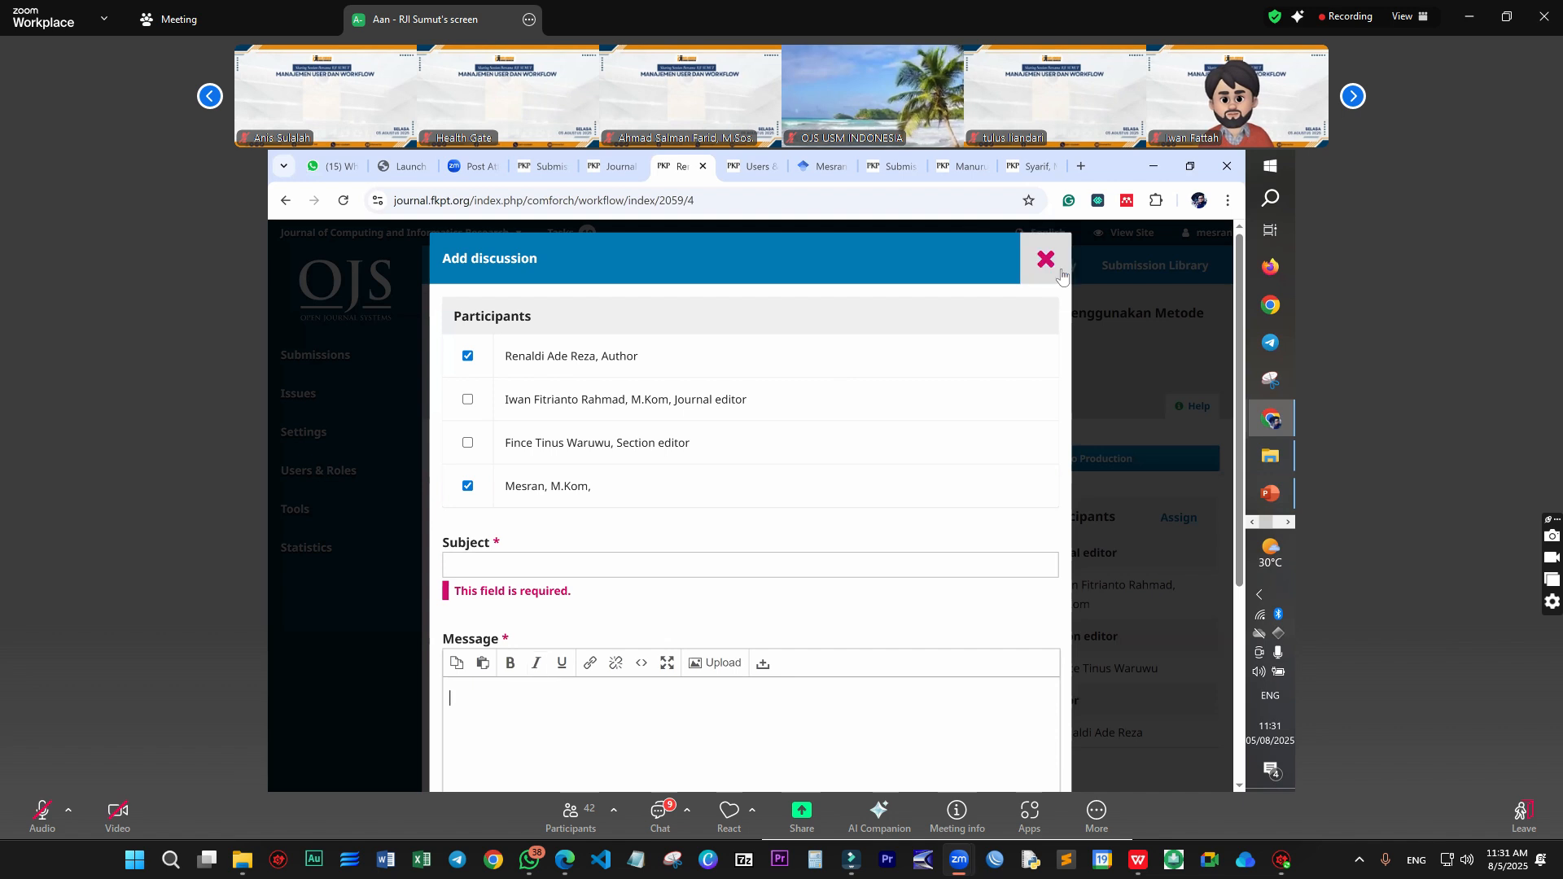
click(1062, 276)
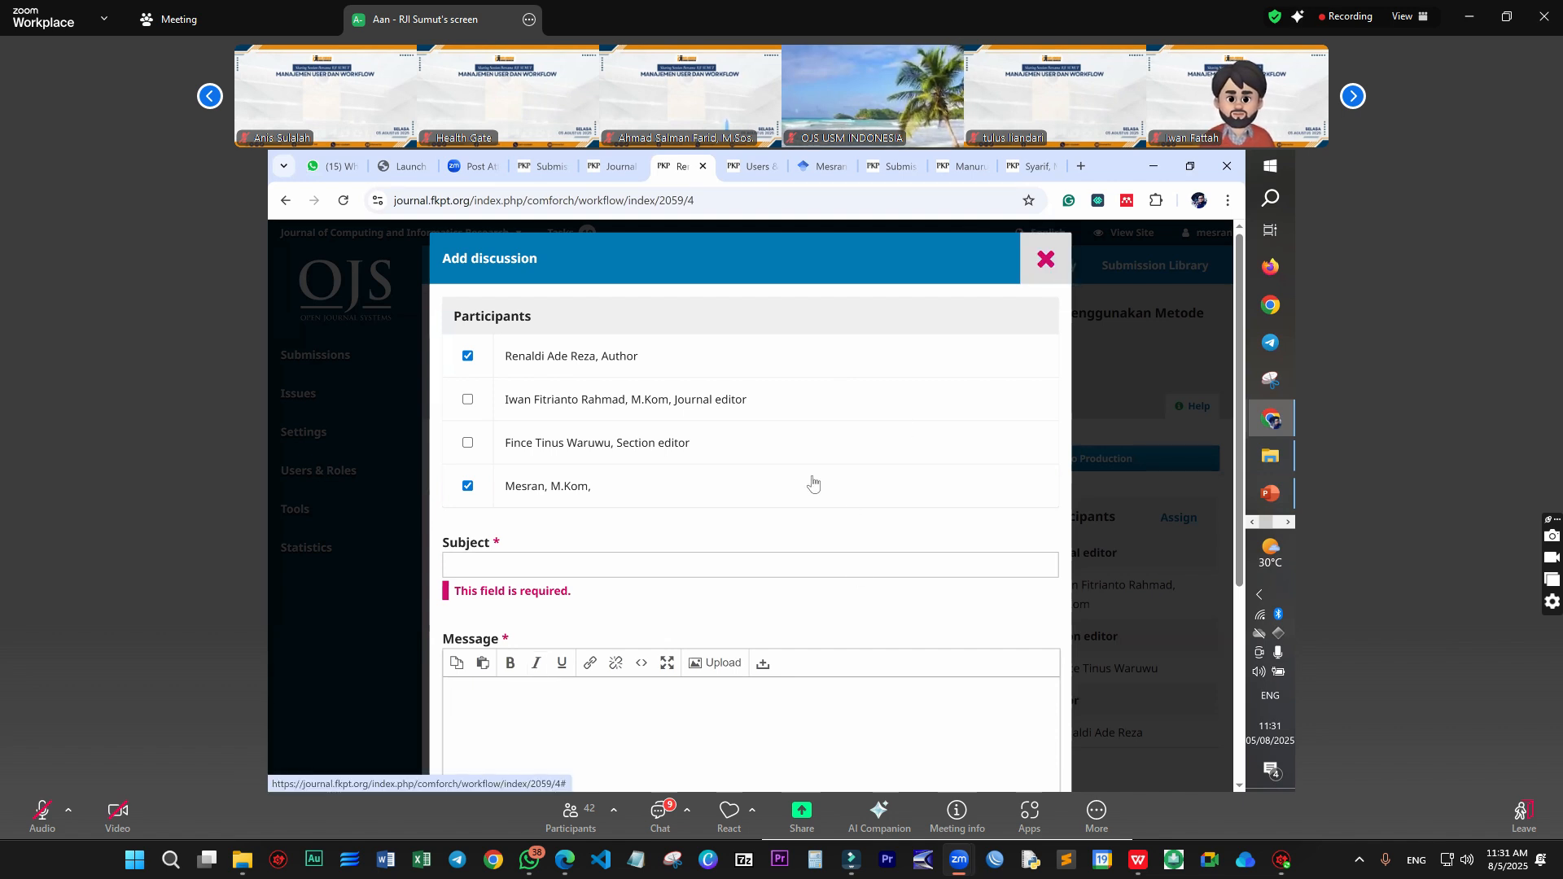
key(Return)
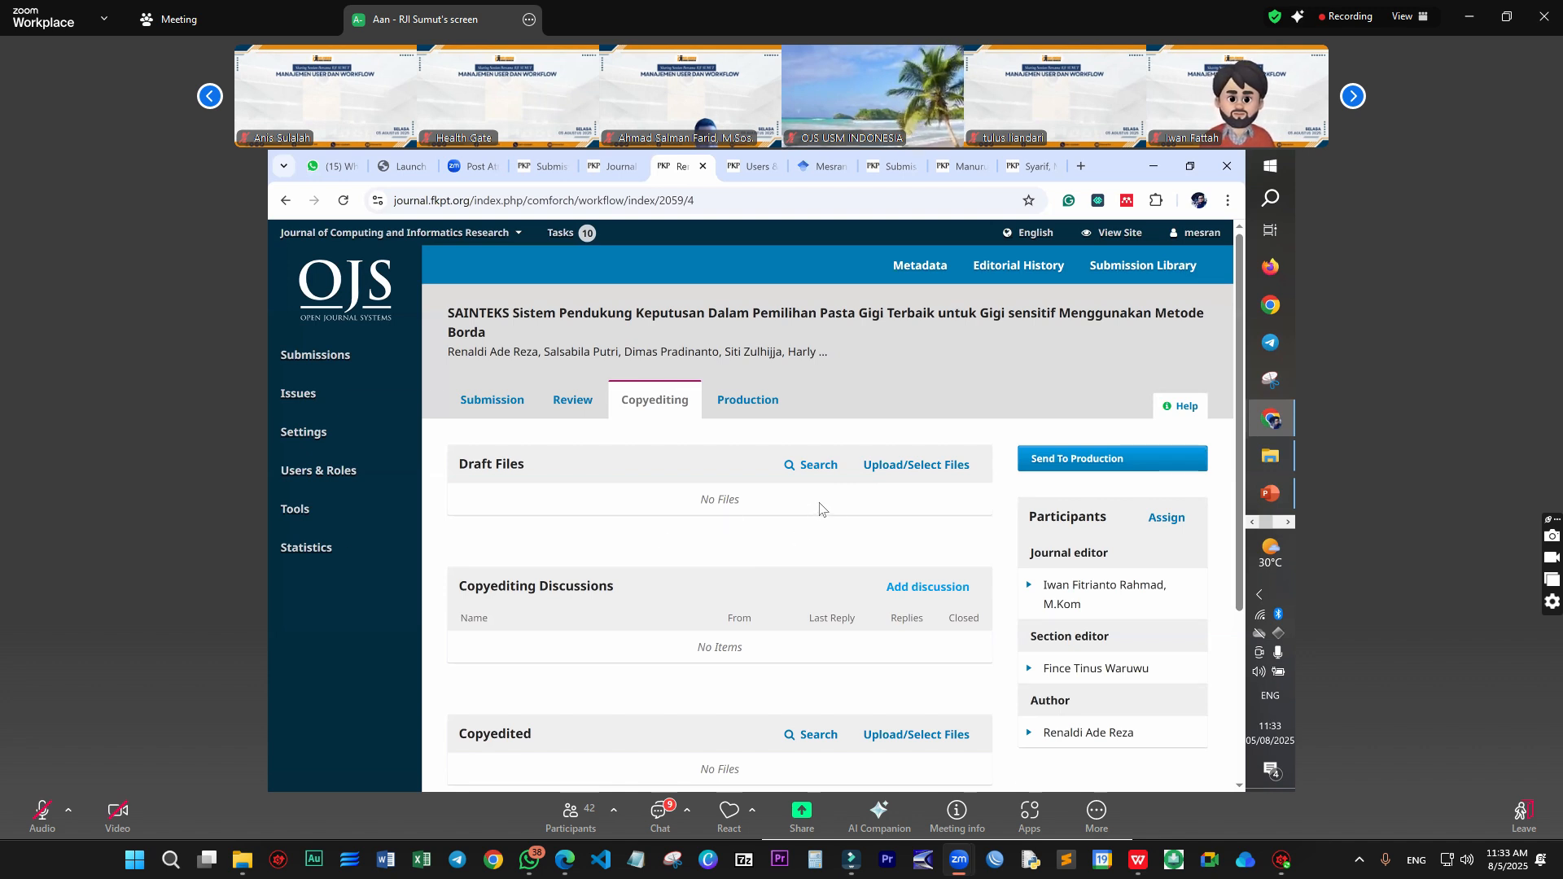
Step: Switch to the PowerPoint presentation and clear the text selection in the Copyeditor description on slide 7
key(alt+Tab)
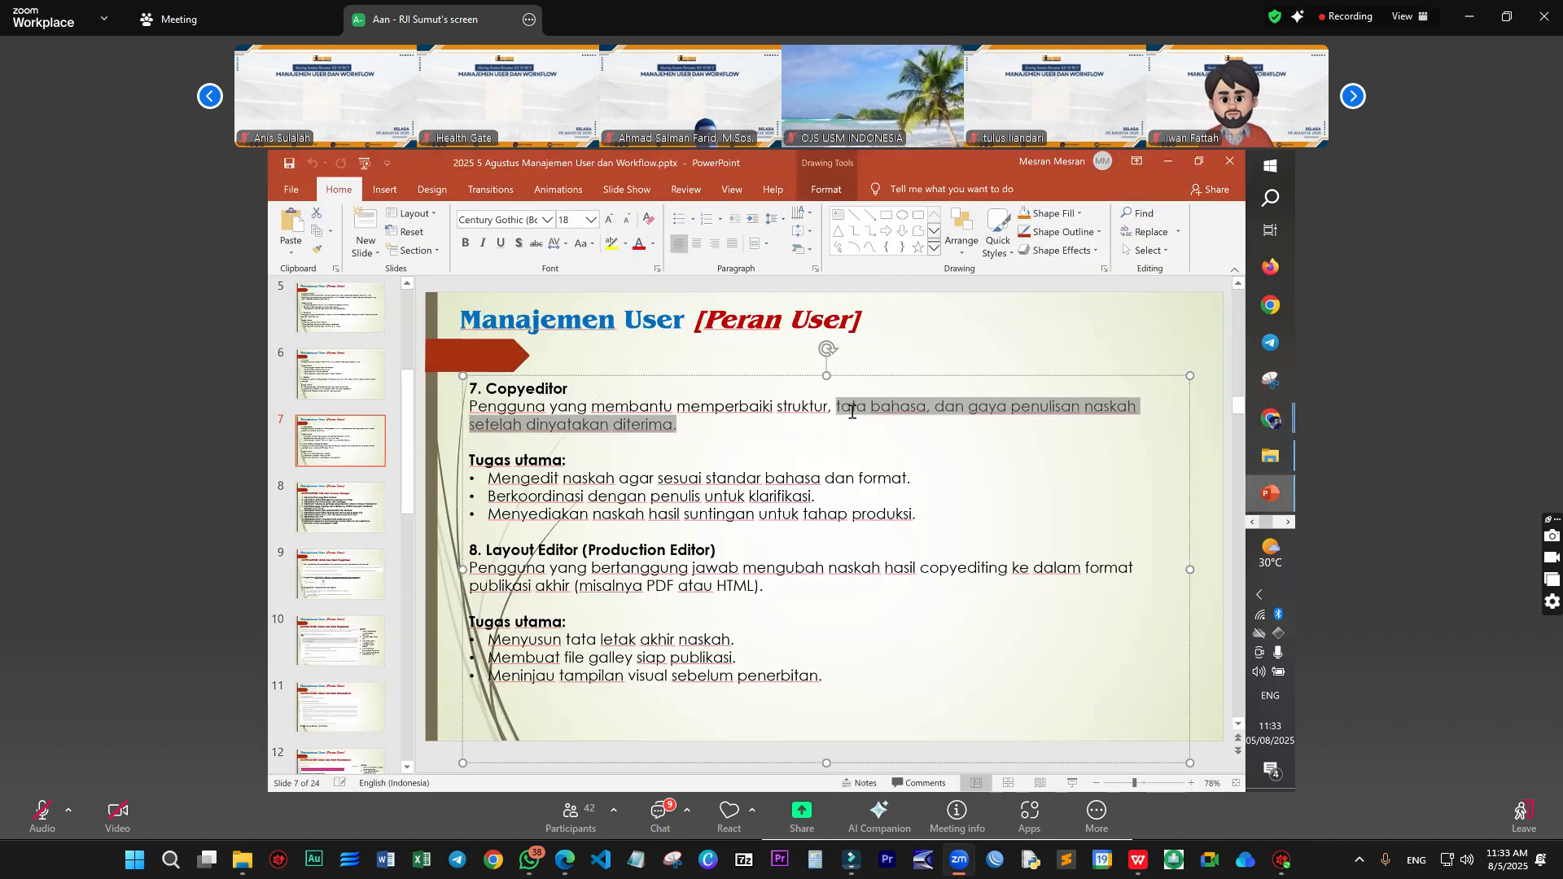
click(1024, 400)
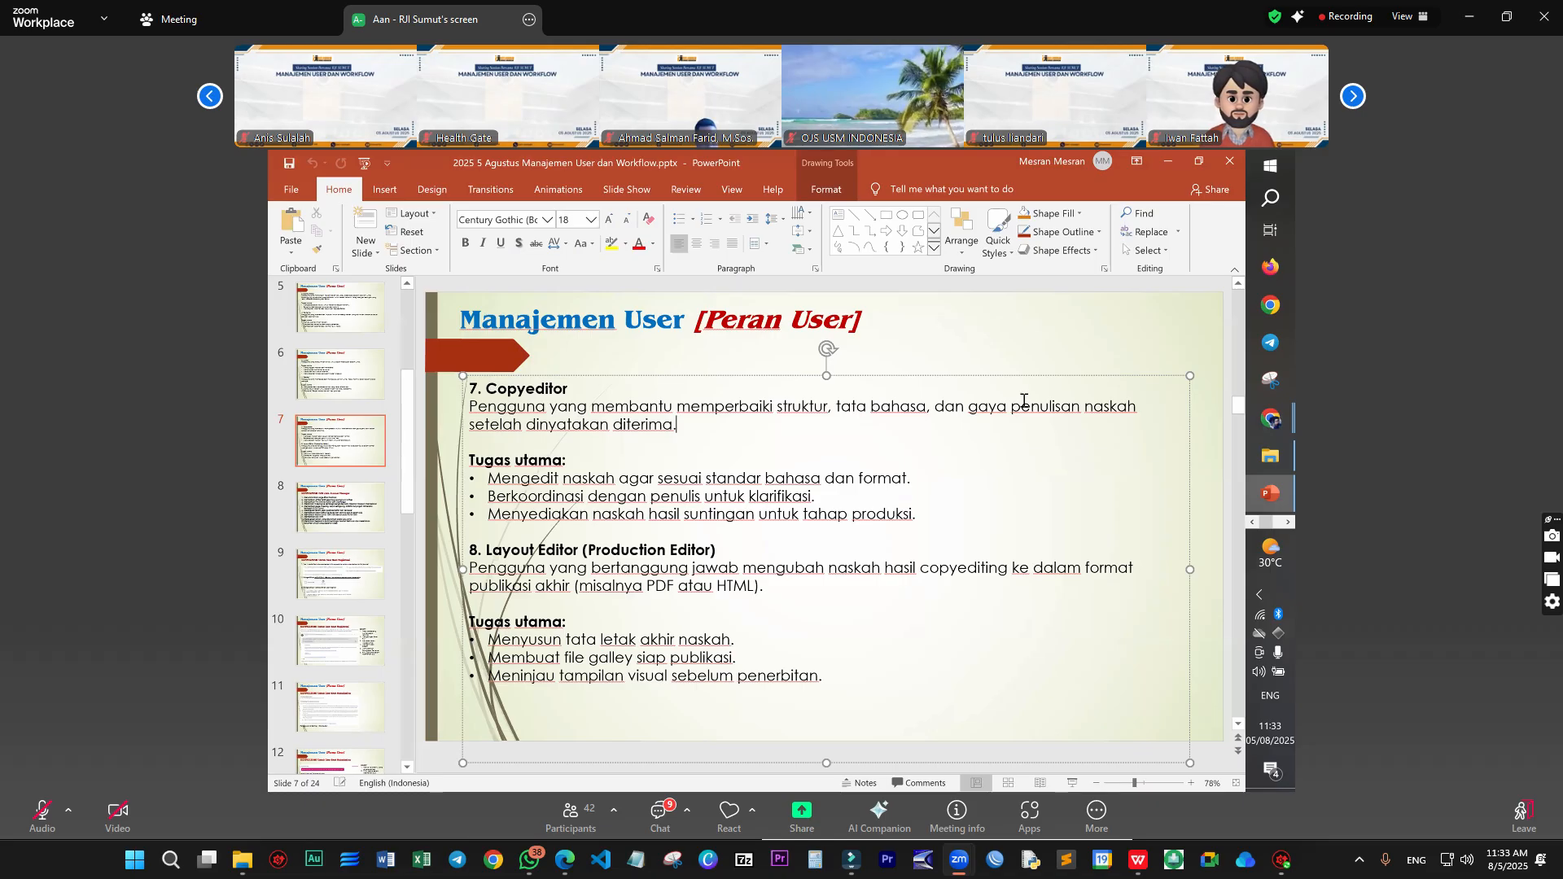
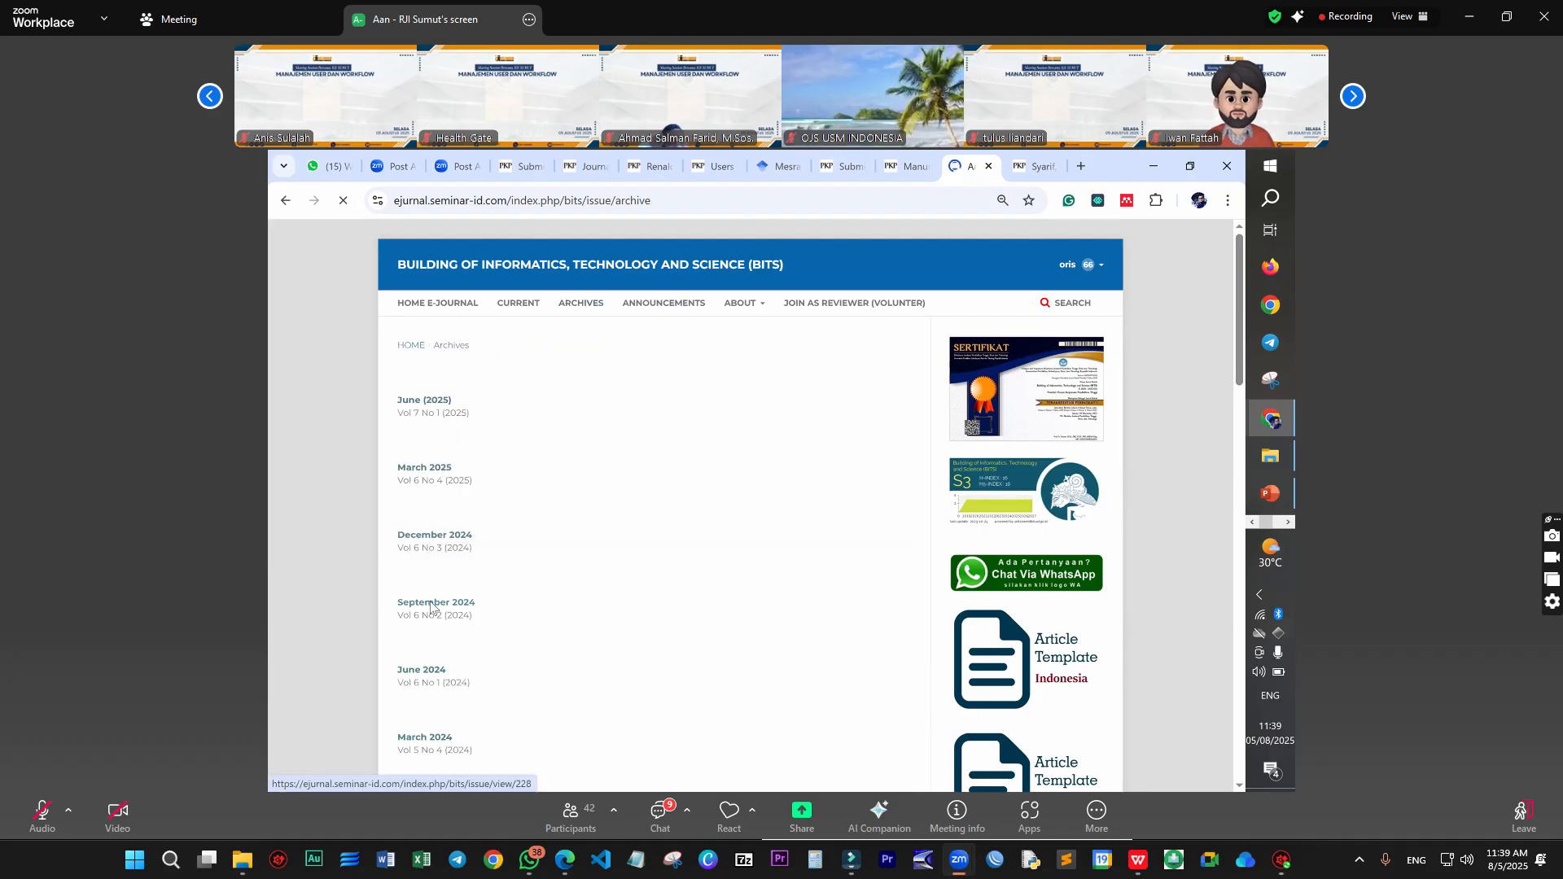
Step: Open the September 2024 issue from the BITS archives in a new tab and inspect the citation badge of its second article
right_click(431, 606)
click(526, 418)
click(974, 166)
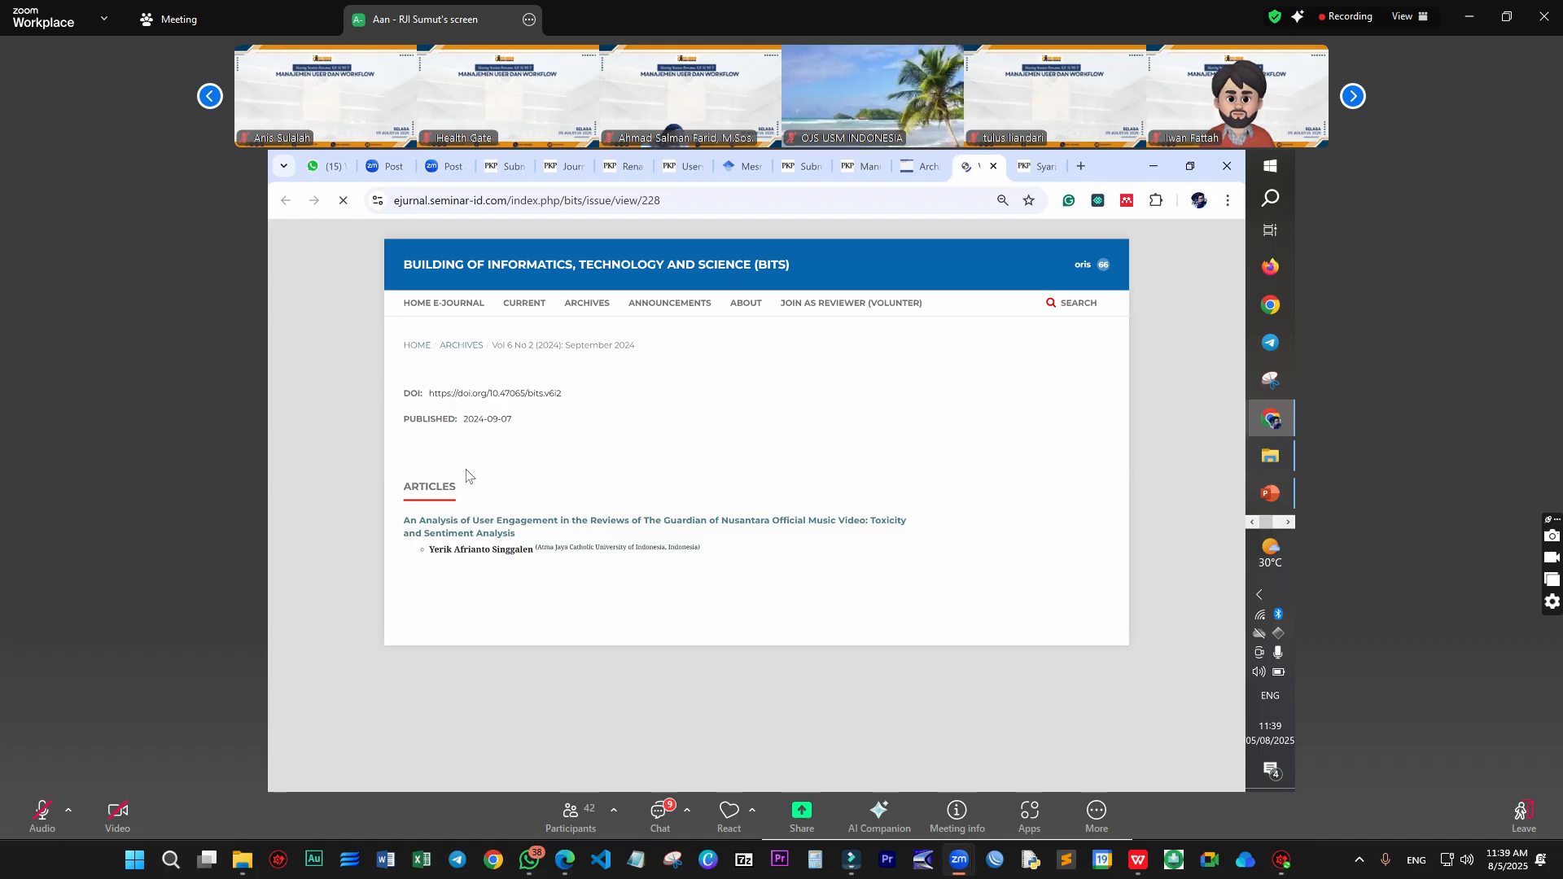
scroll(583, 500, down, 2)
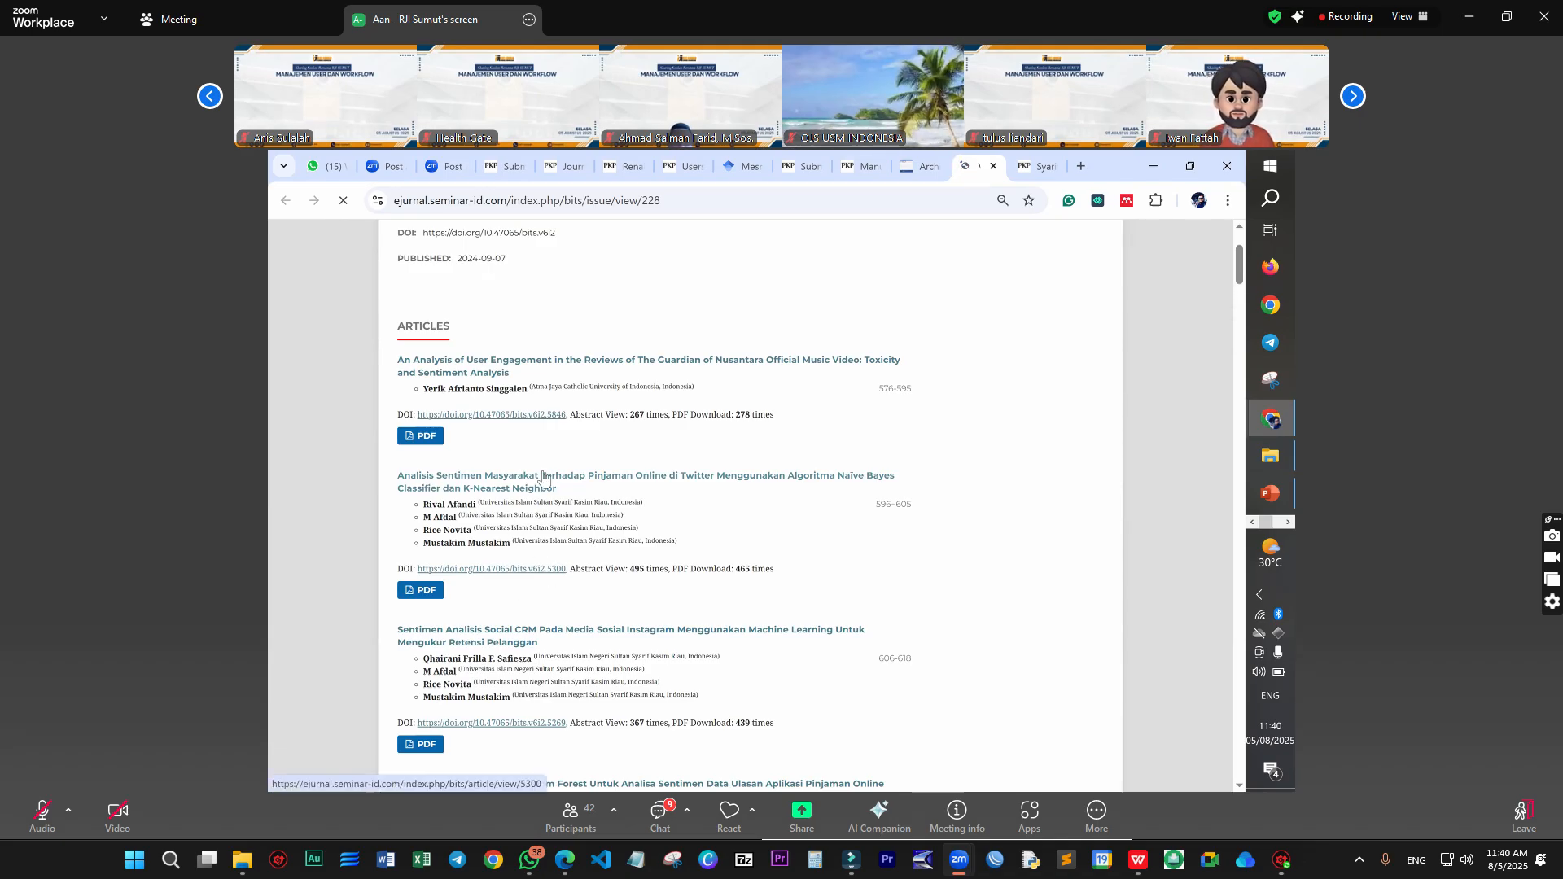
scroll(538, 482, down, 1)
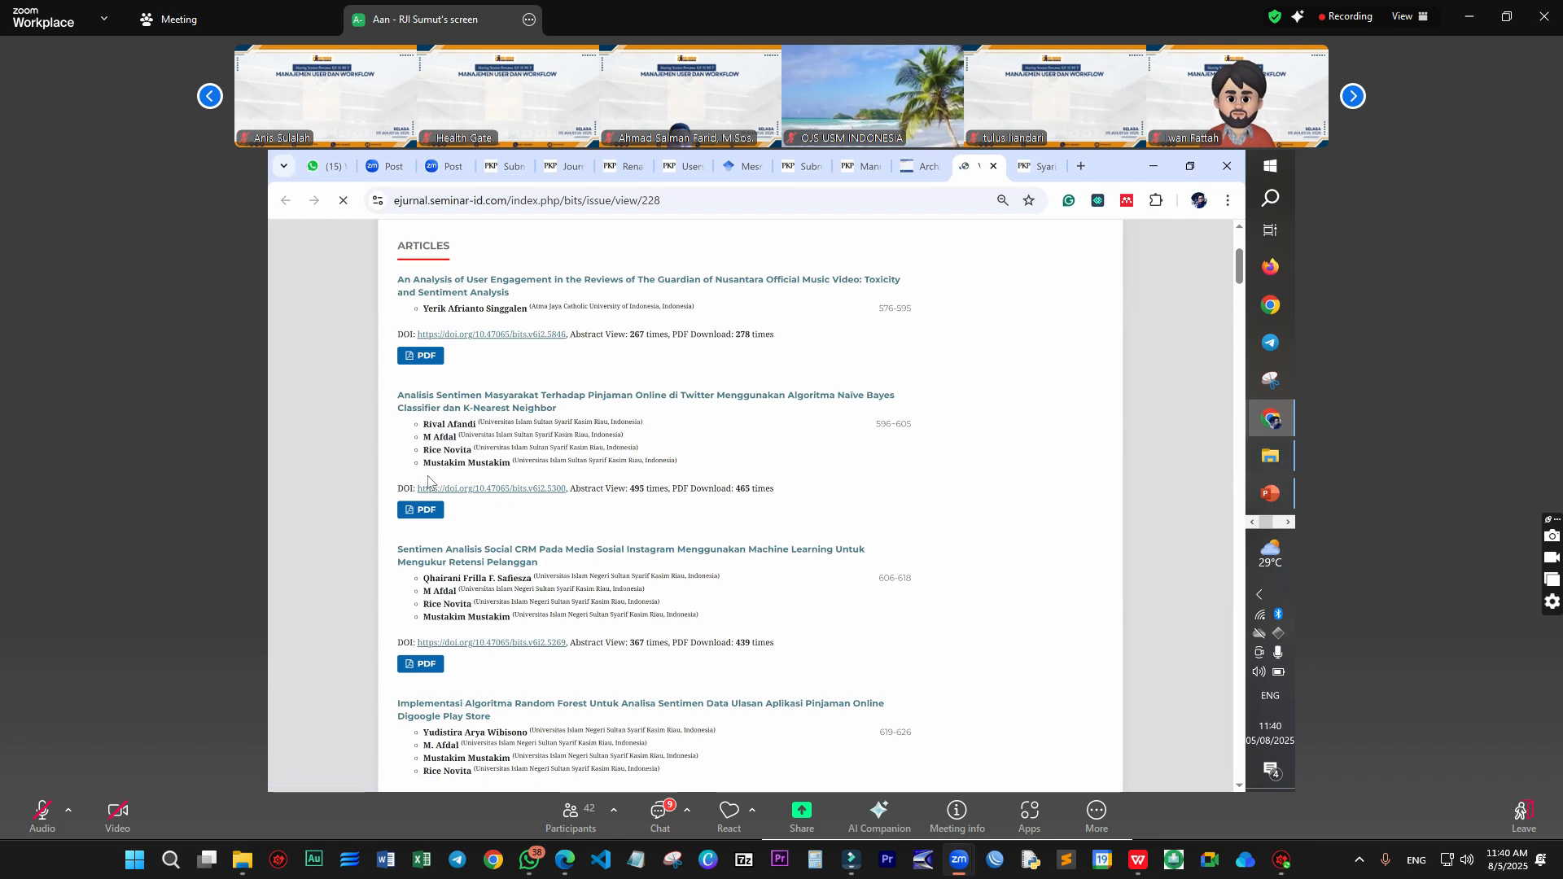
mouse_move(446, 506)
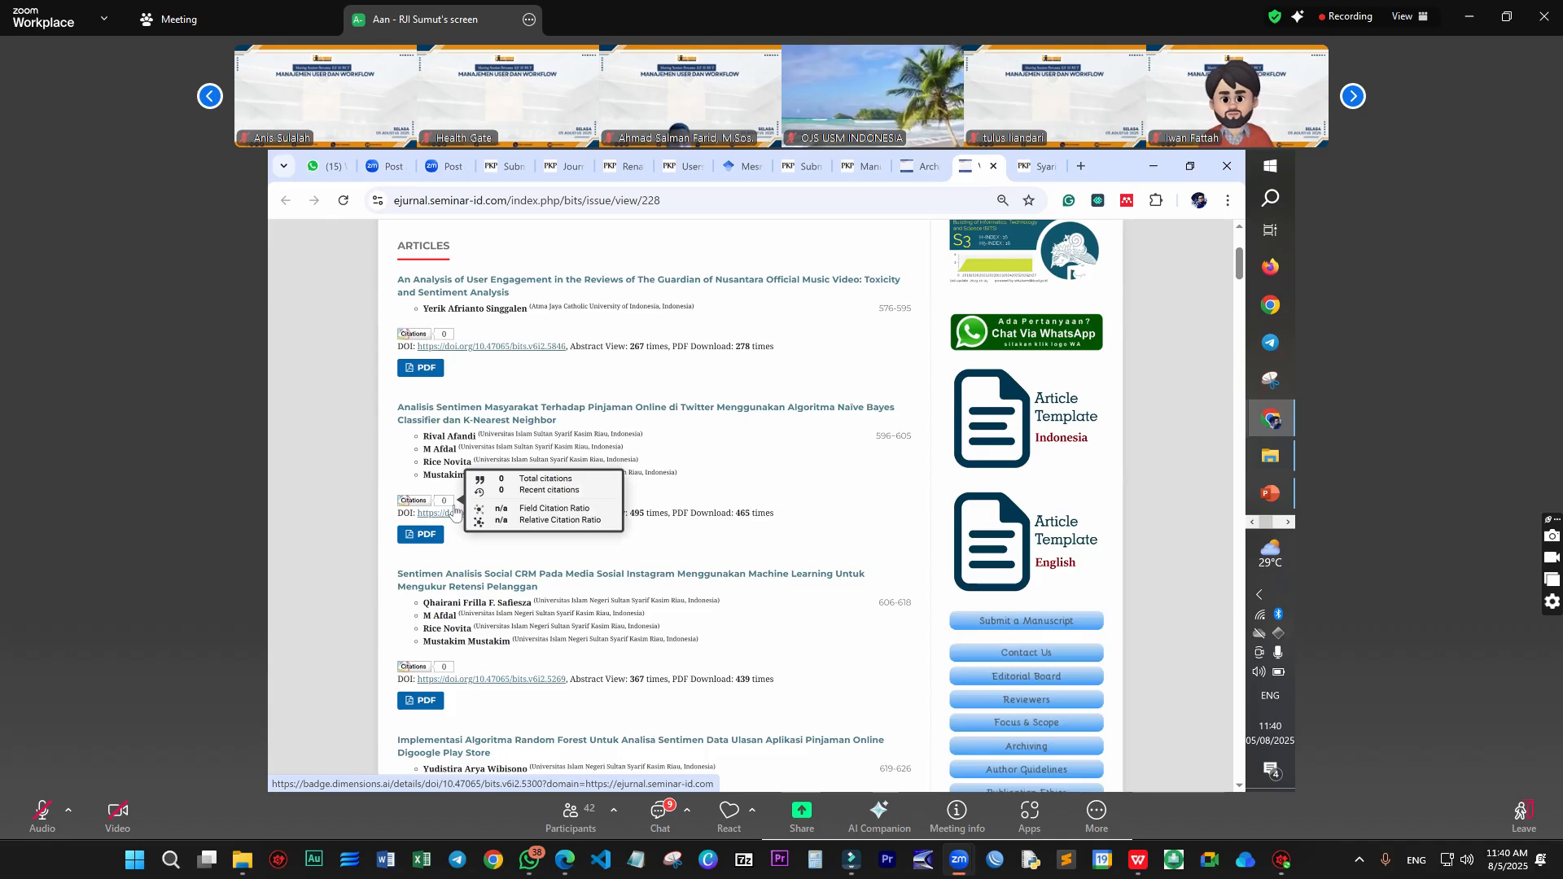
Step: Open the article on online loan sentiment analysis and examine its Dimensions badge, download chart, visitor counter and GS Citation block
click(437, 427)
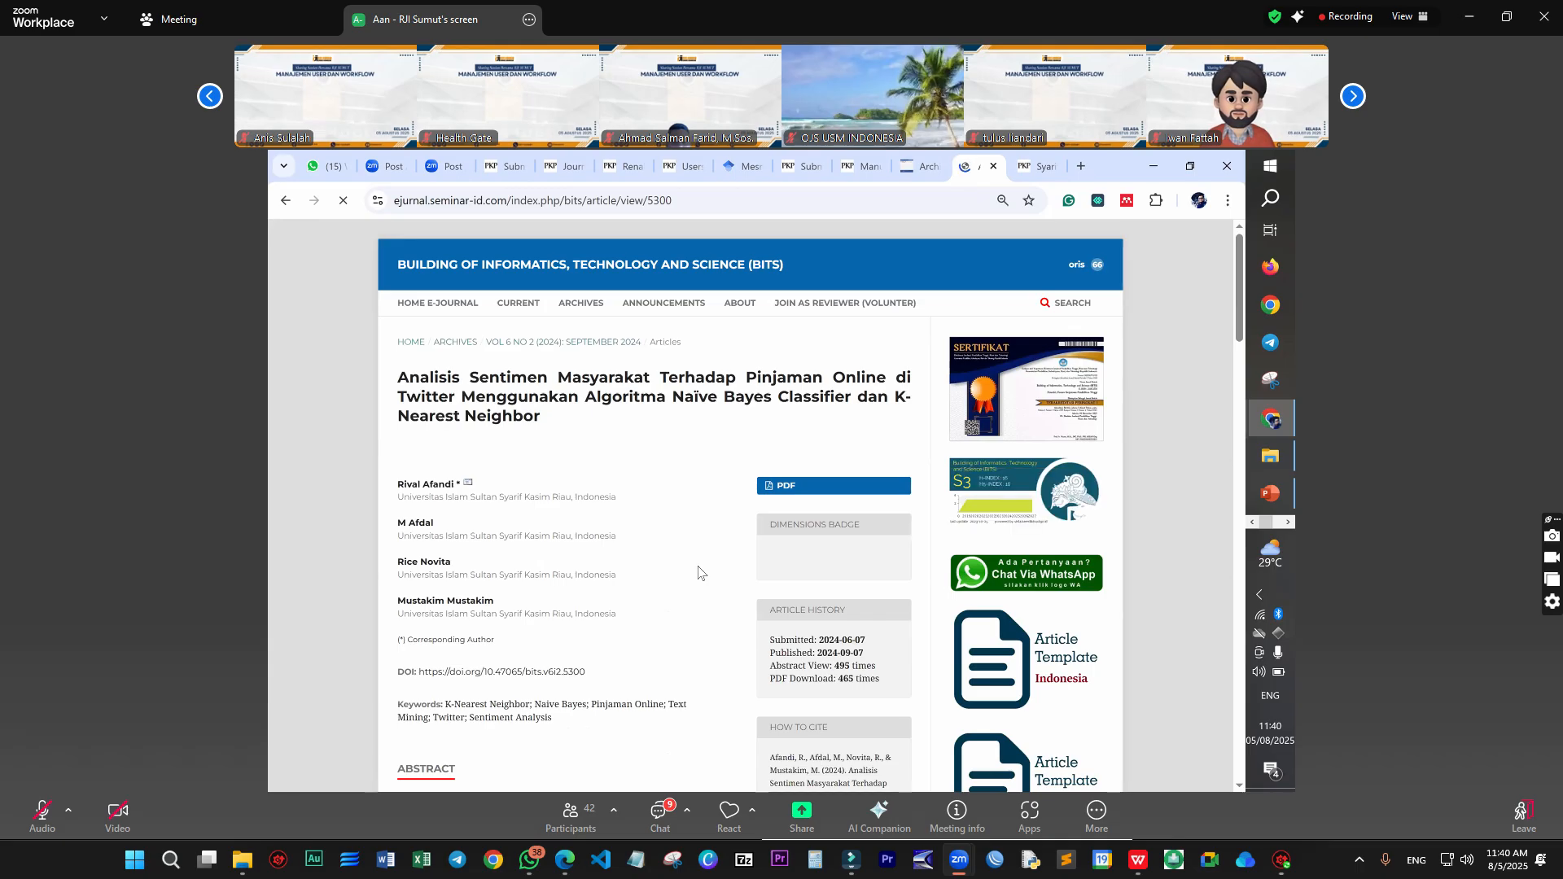
scroll(699, 575, down, 2)
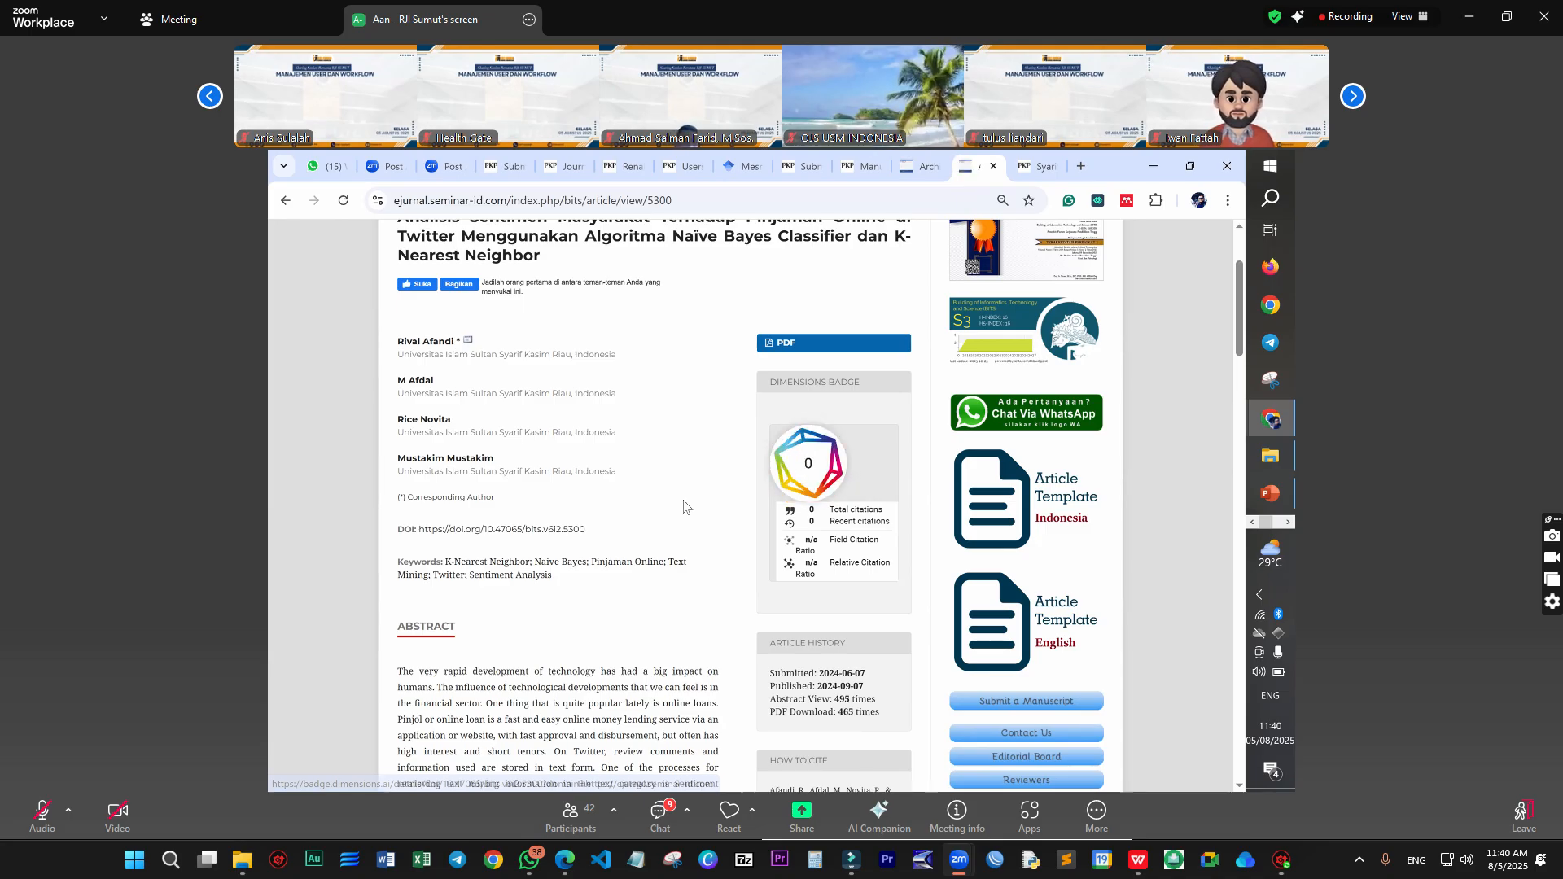
scroll(684, 502, down, 2)
scroll(684, 501, down, 10)
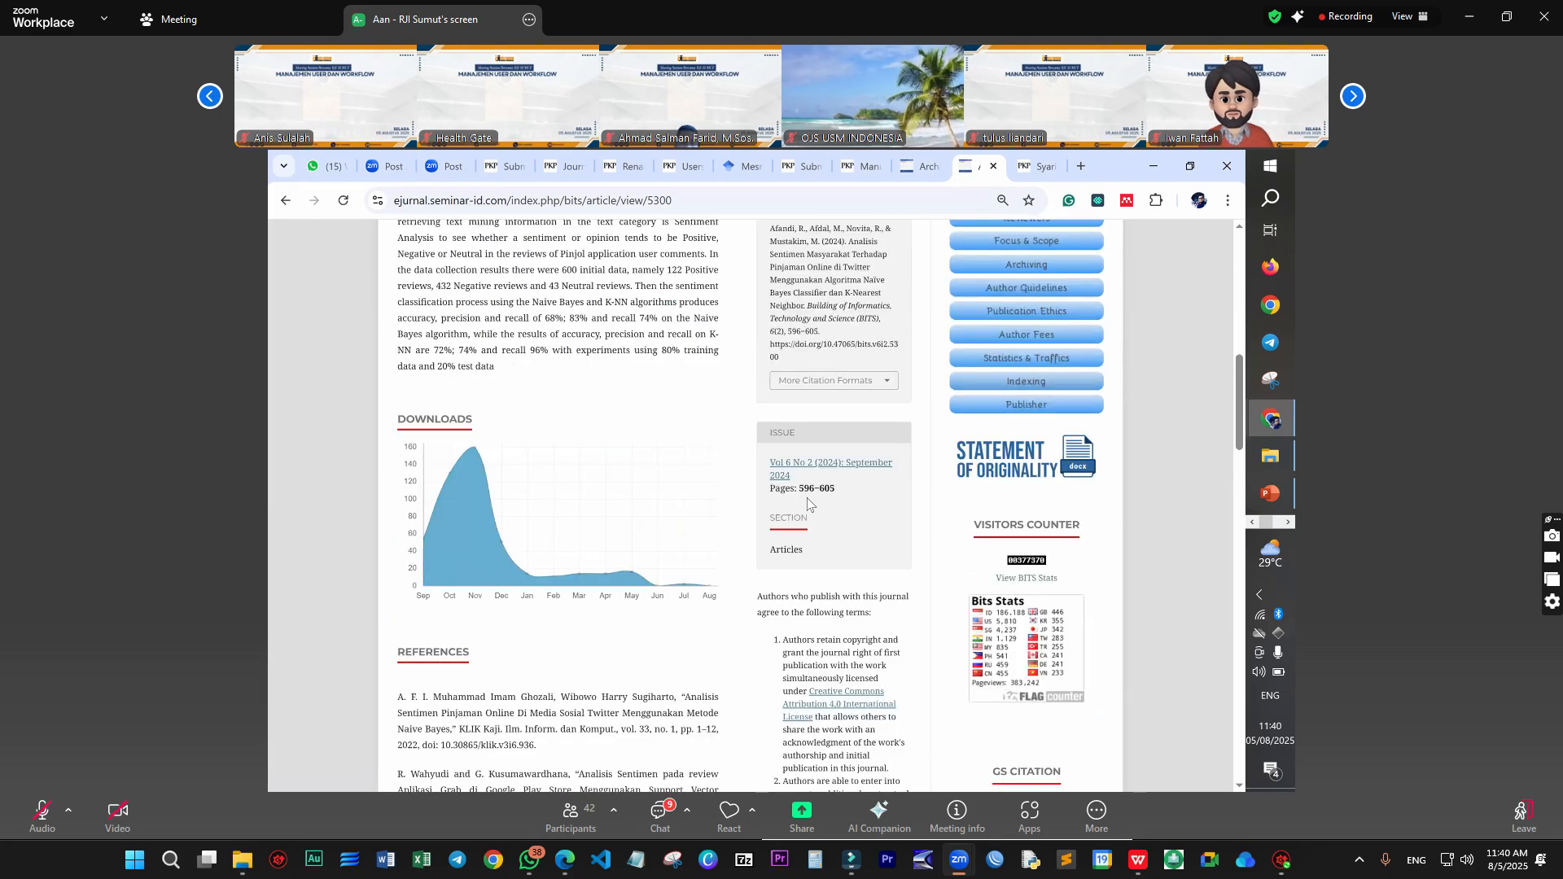
scroll(809, 502, down, 2)
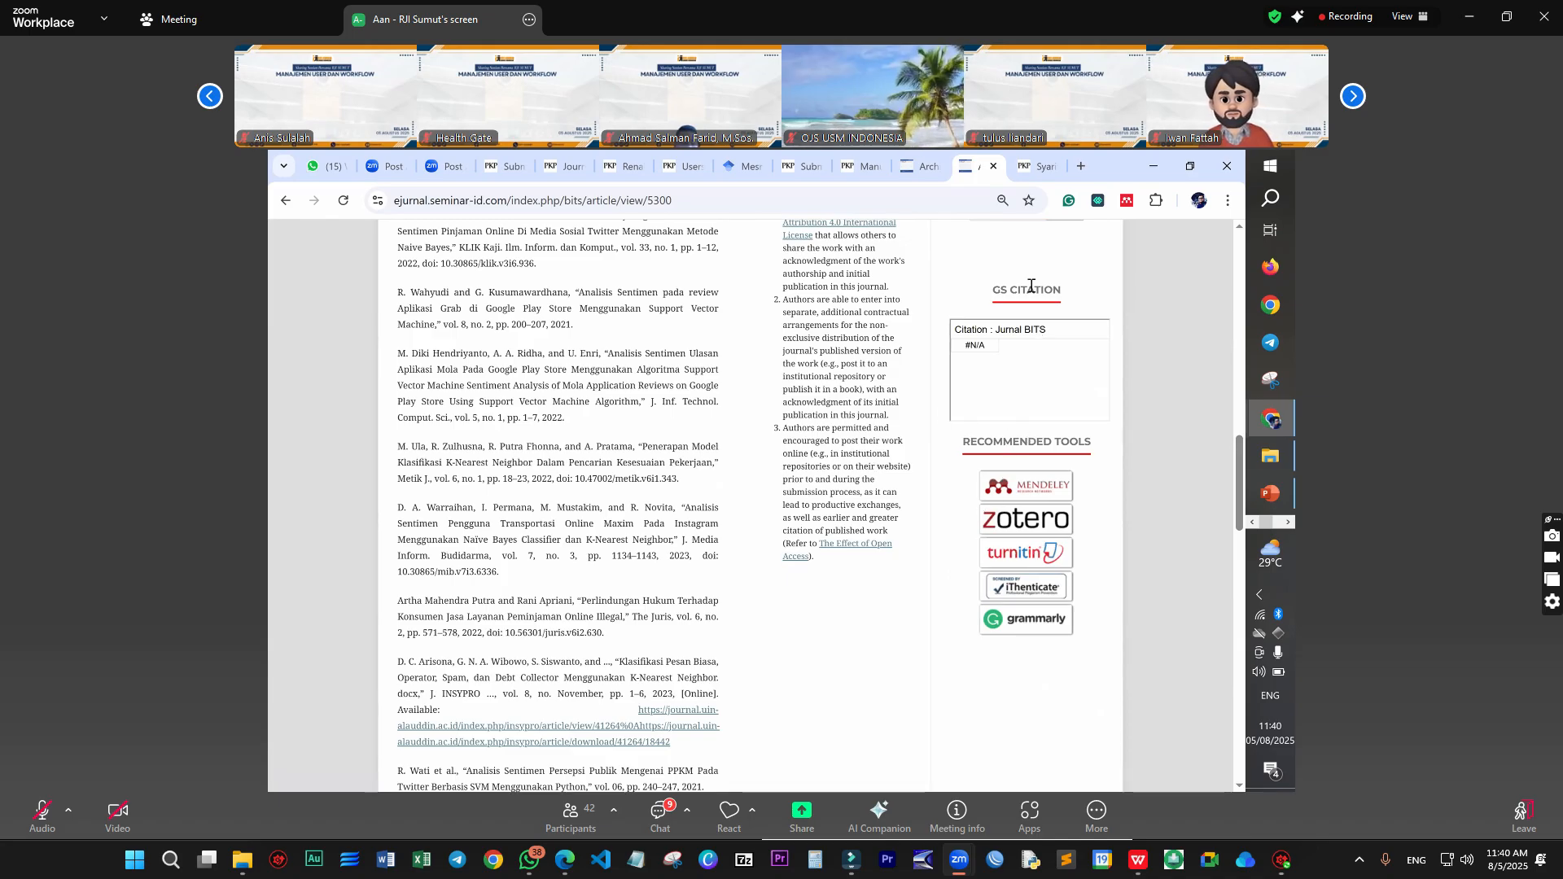
scroll(1018, 308, up, 2)
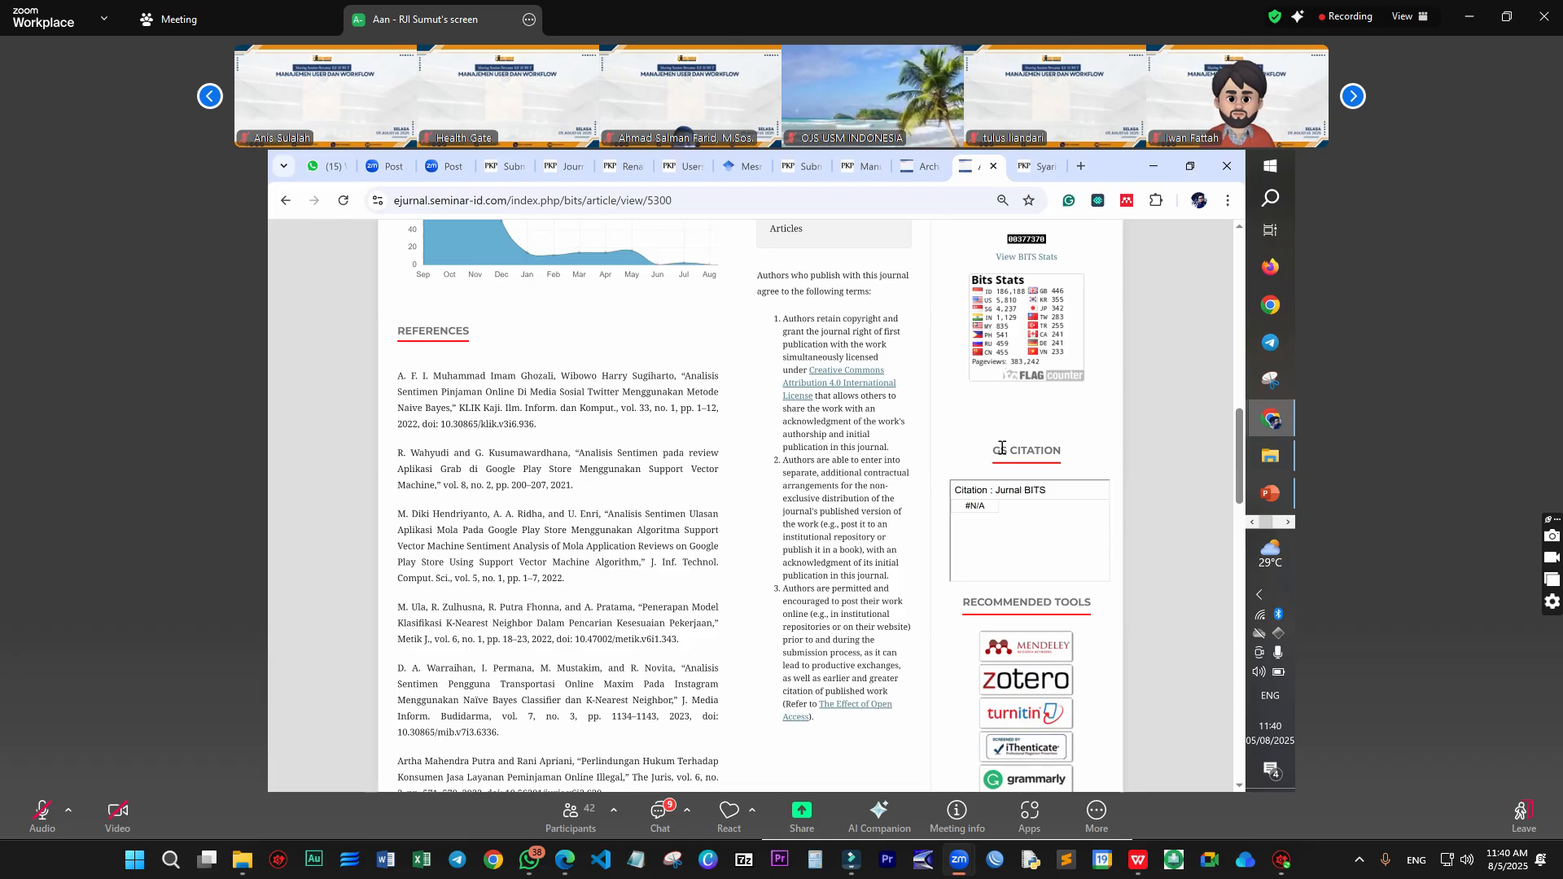
scroll(926, 484, up, 6)
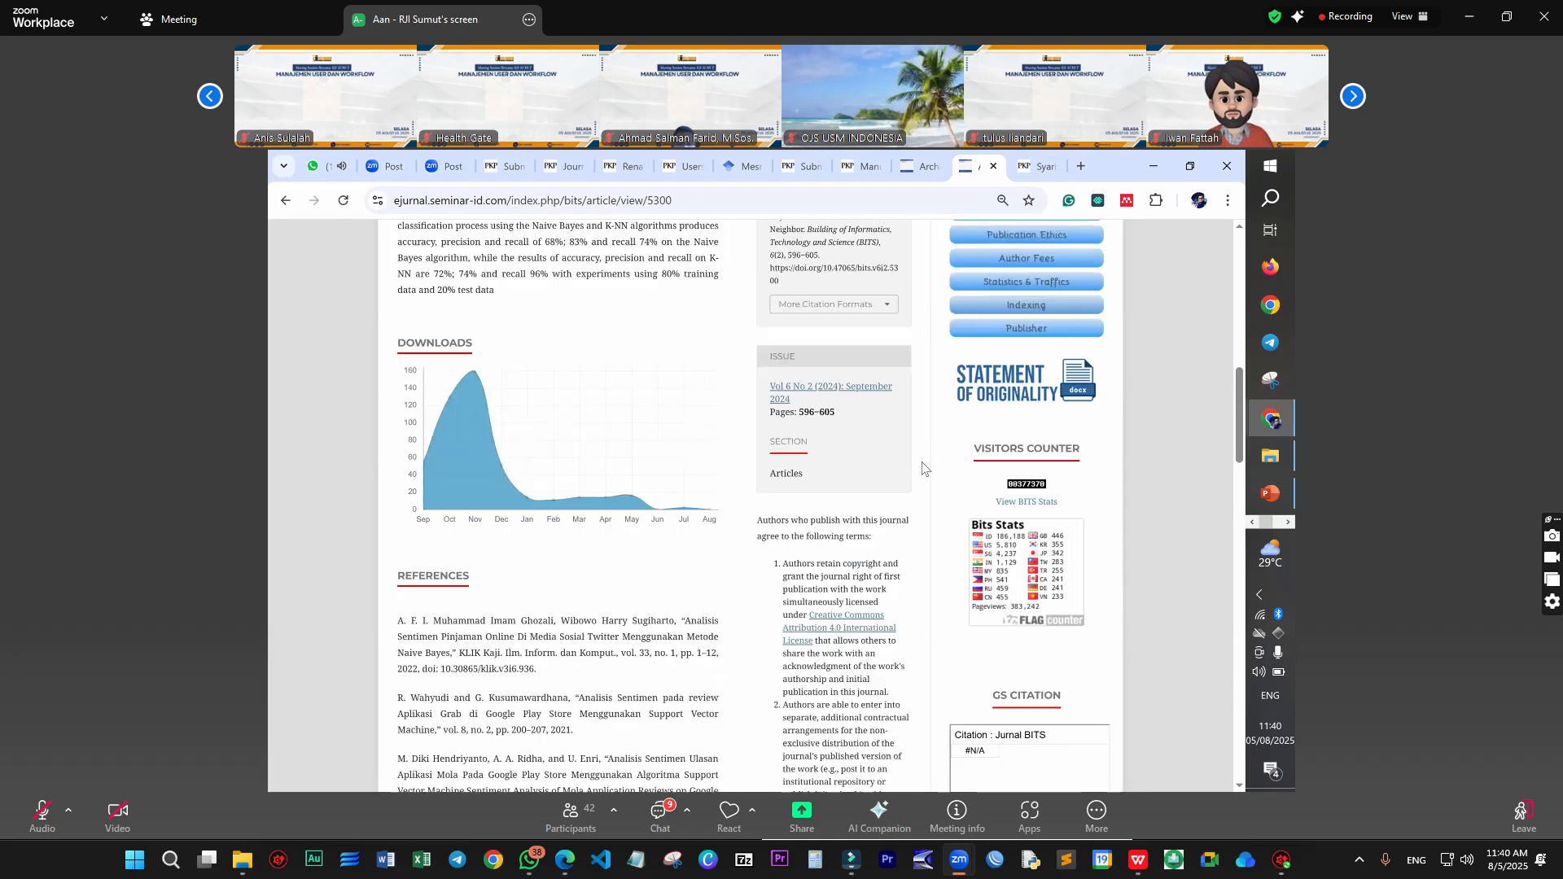
Step: Switch to PowerPoint's slide 8 and highlight item 5, followed by "rekam jejak publikasi Editor dan Reviewer" in item 6
key(alt+Tab)
key(alt+Tab)
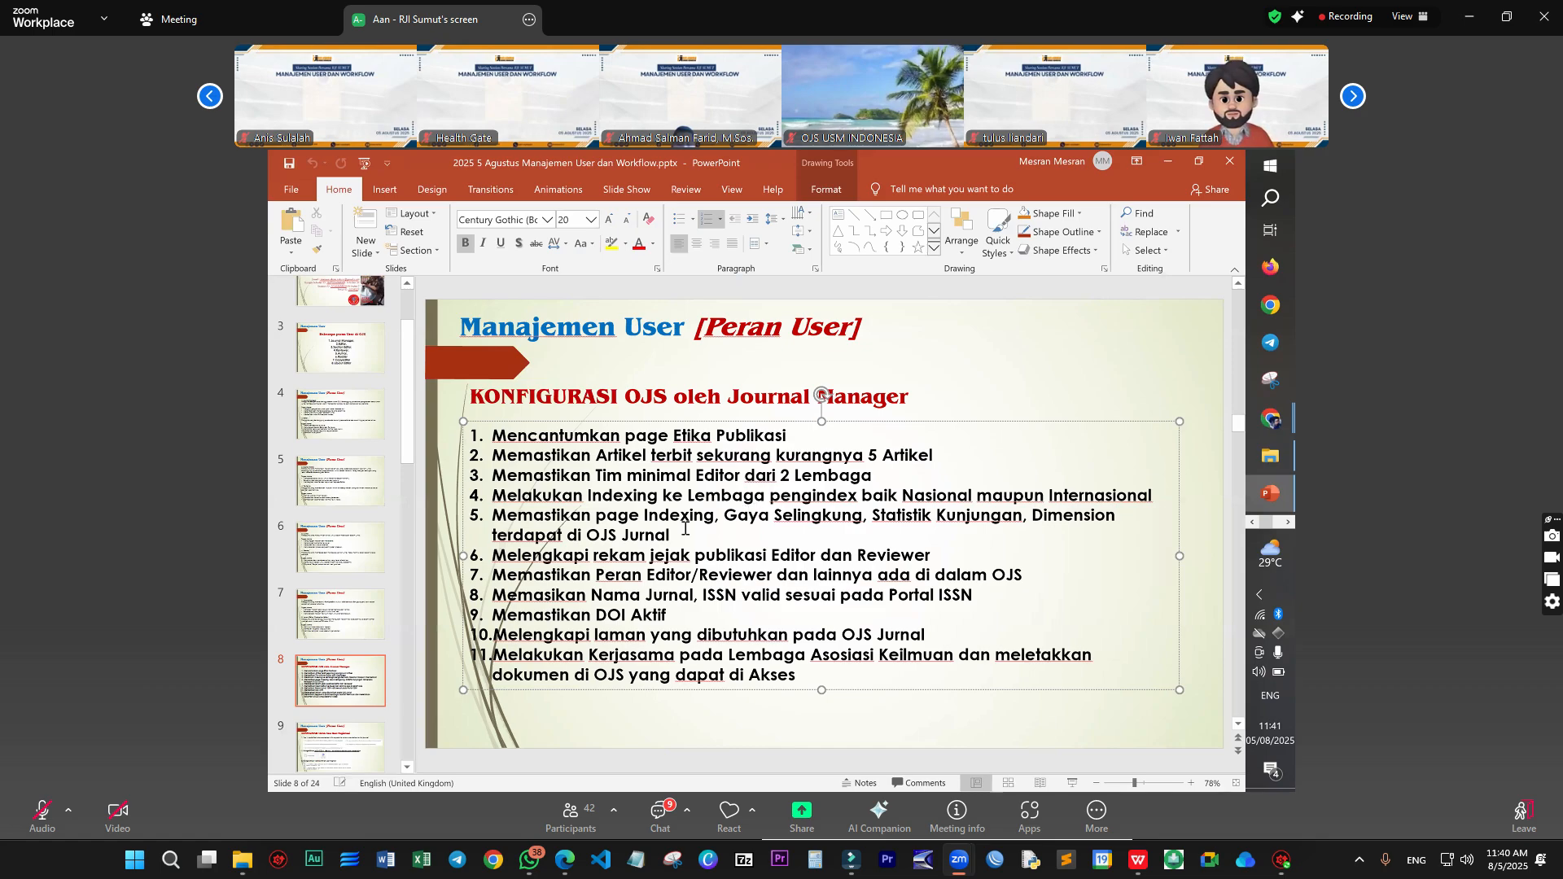
triple_click(592, 513)
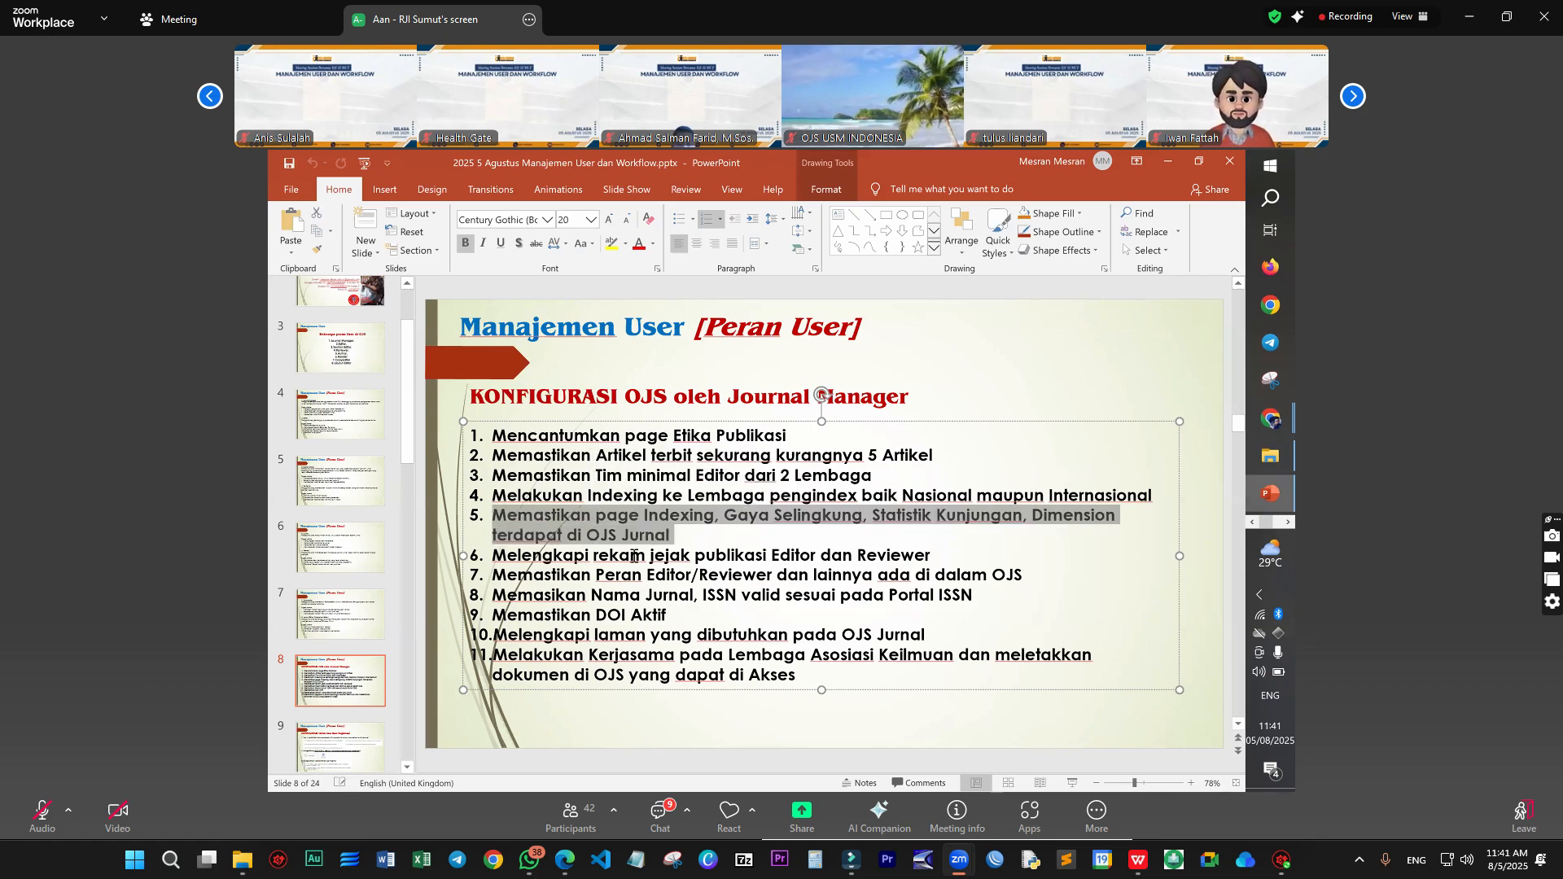
click(596, 562)
shift+click(759, 563)
drag(759, 563, 928, 563)
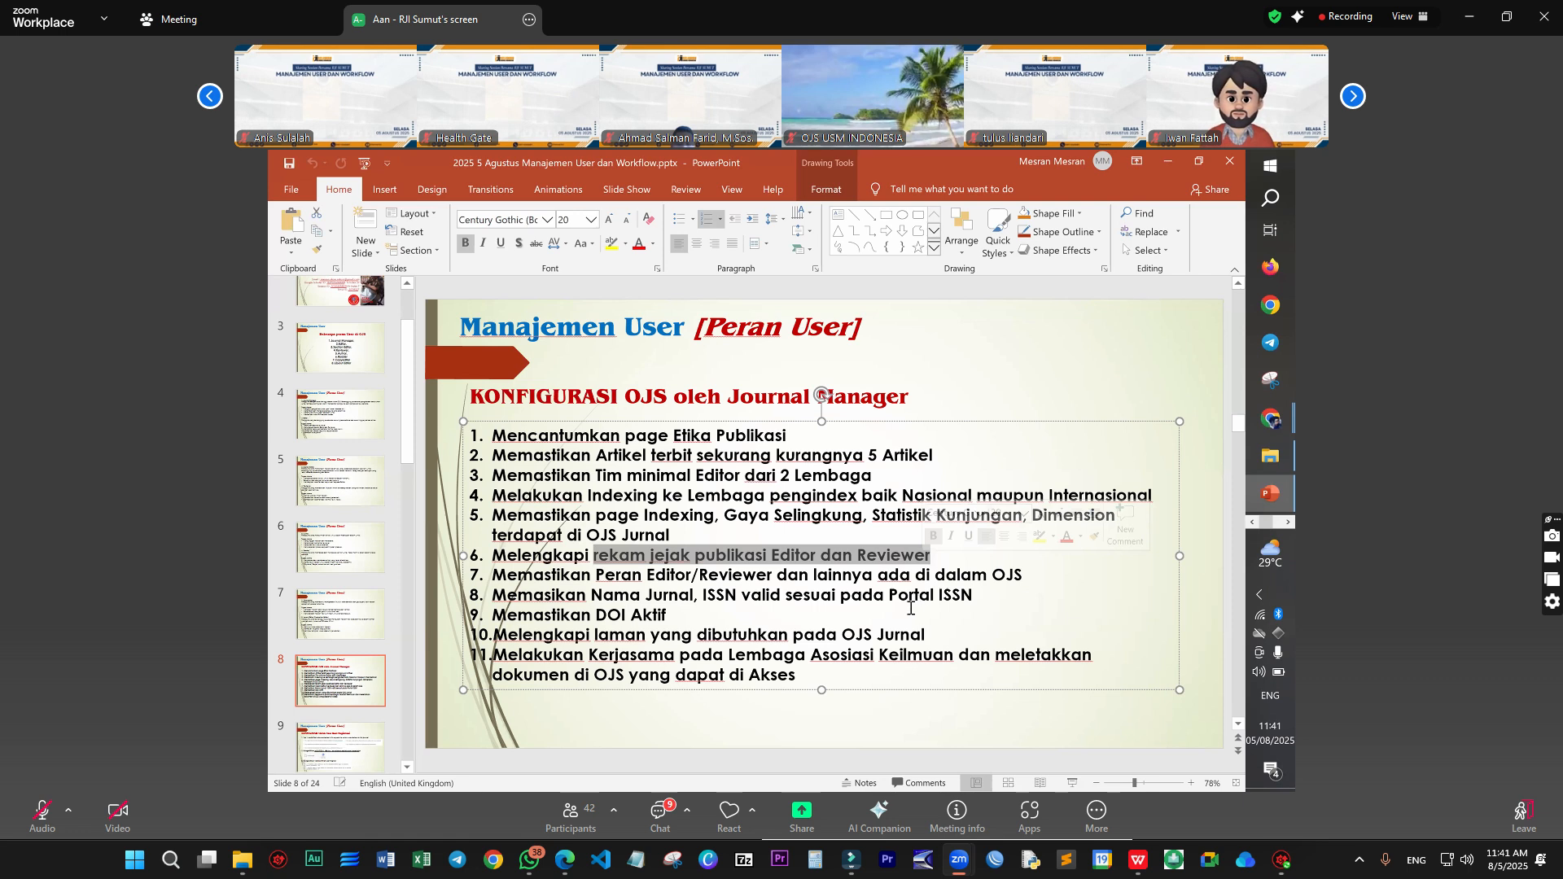
Step: Switch back to the BITS article page in the browser and open the journal's Reviewers page in a new tab
key(alt+Tab)
key(alt+Tab)
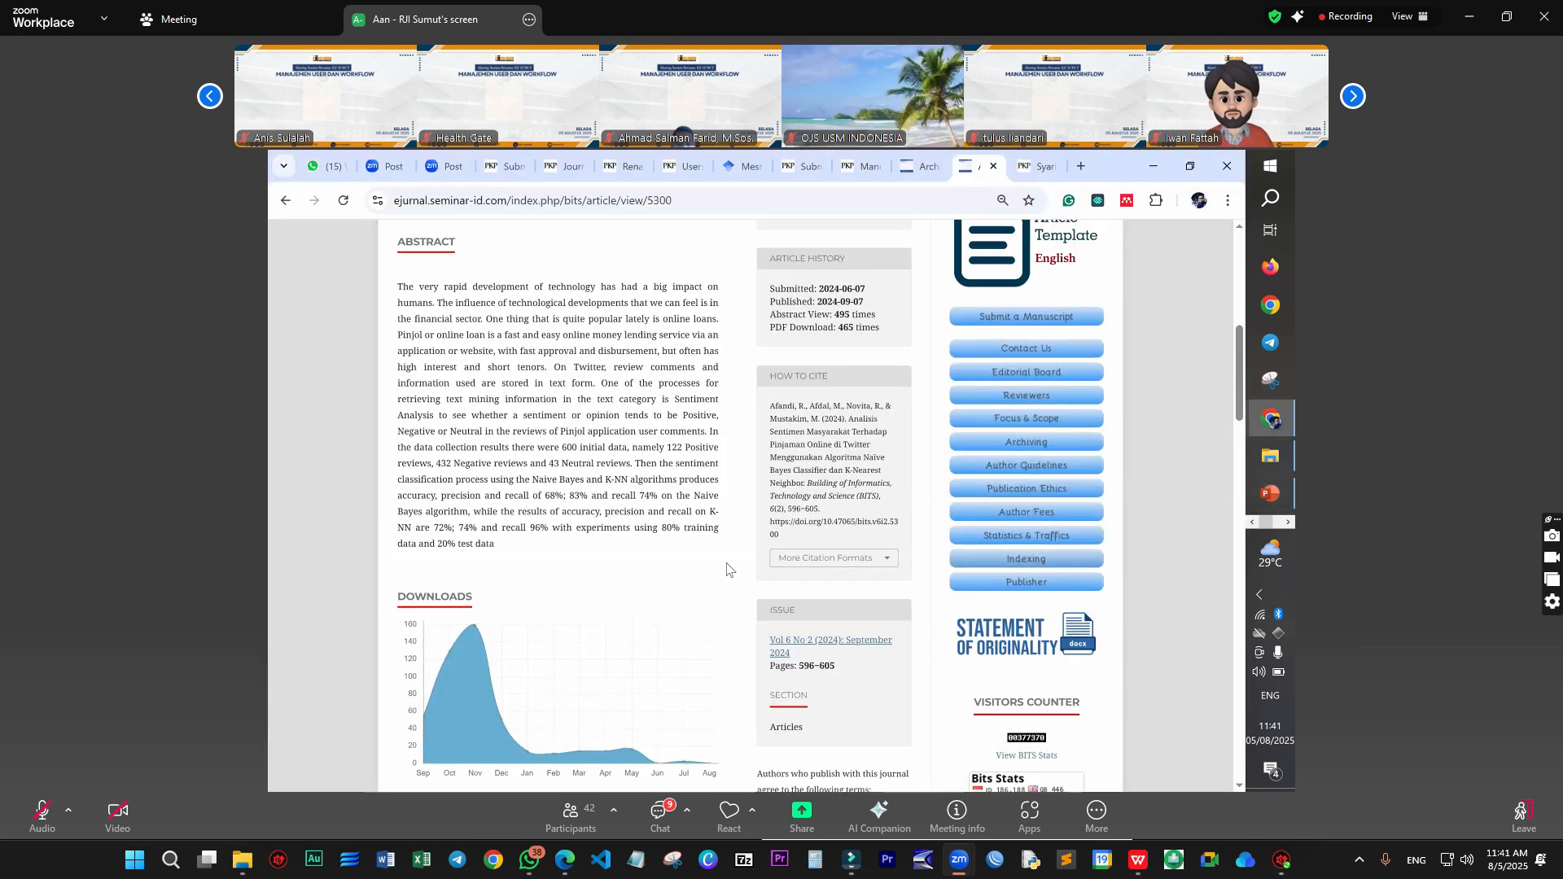
scroll(1044, 597, down, 5)
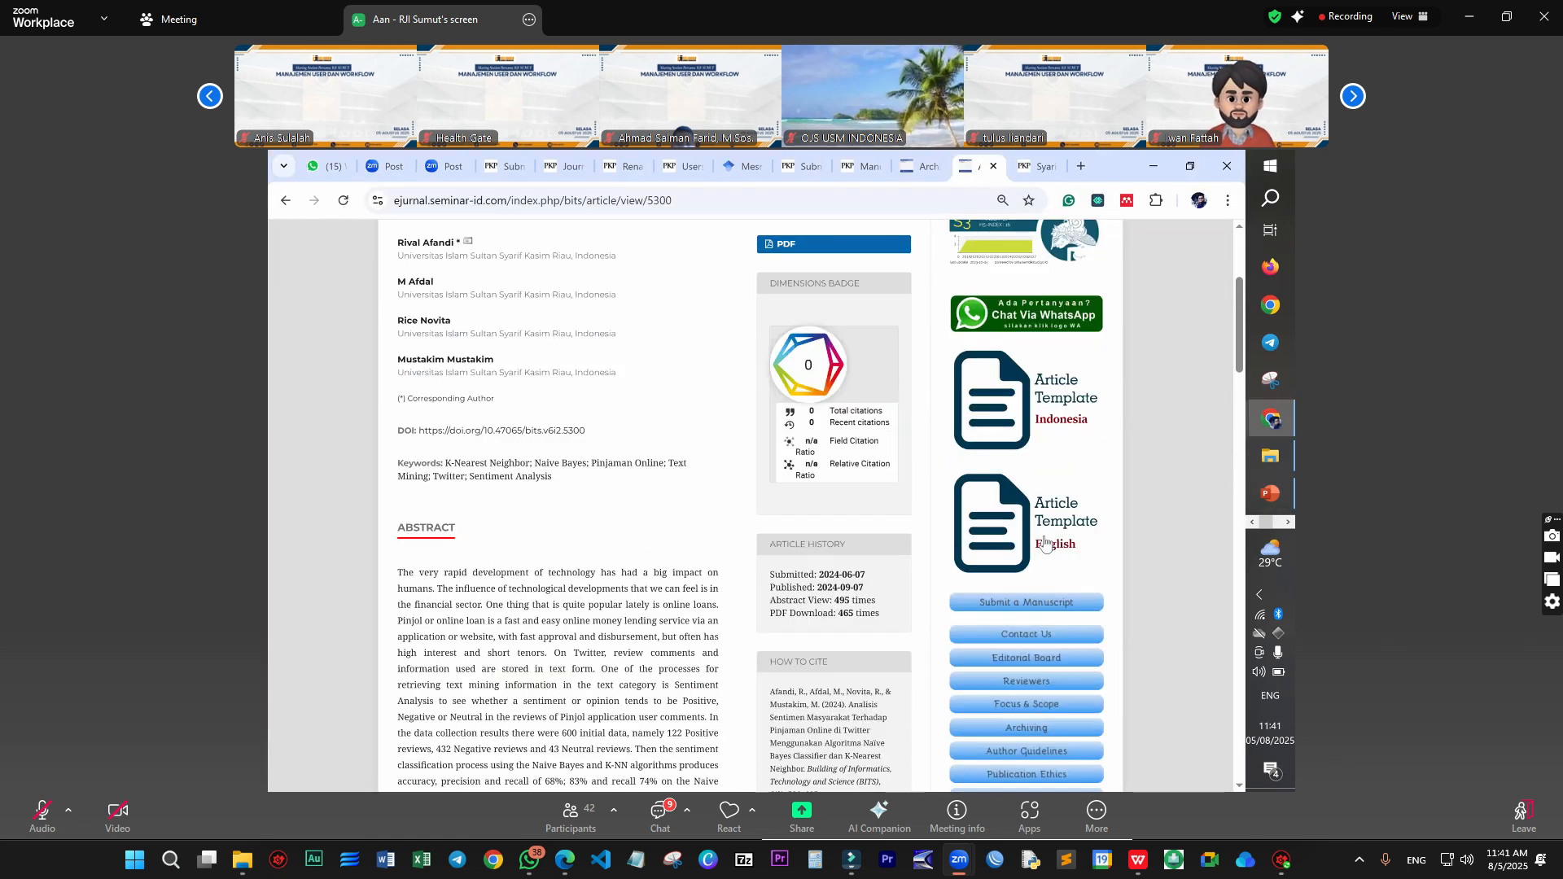
right_click(1023, 547)
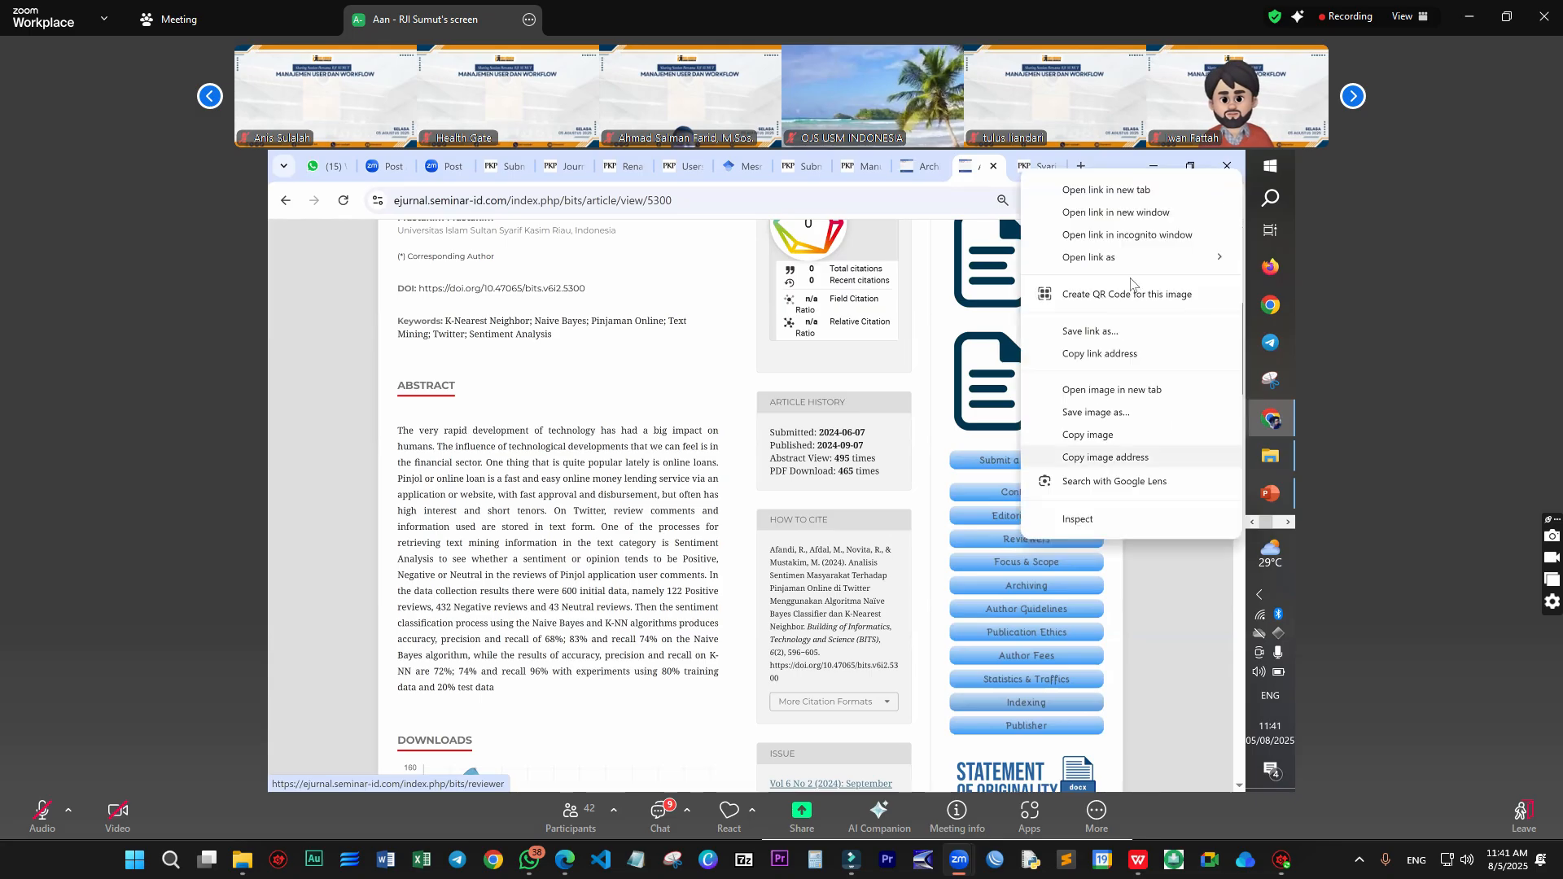
click(1161, 194)
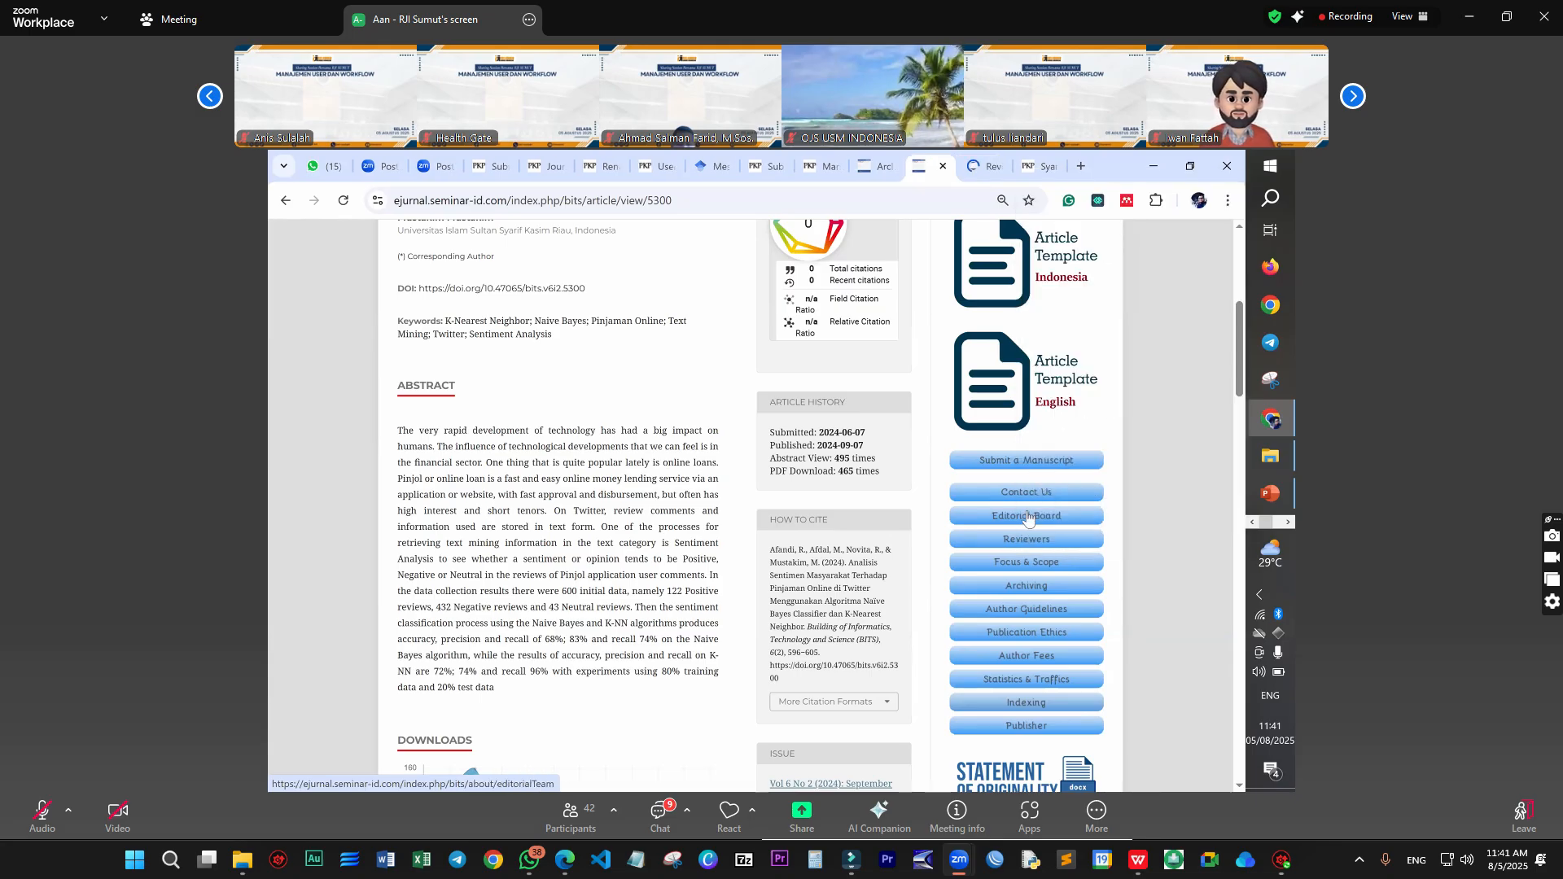
Step: Open the BITS journal's Editorial Board page, examine the editors' profile links, and return to the open Reviewers page
click(993, 520)
scroll(432, 562, down, 1)
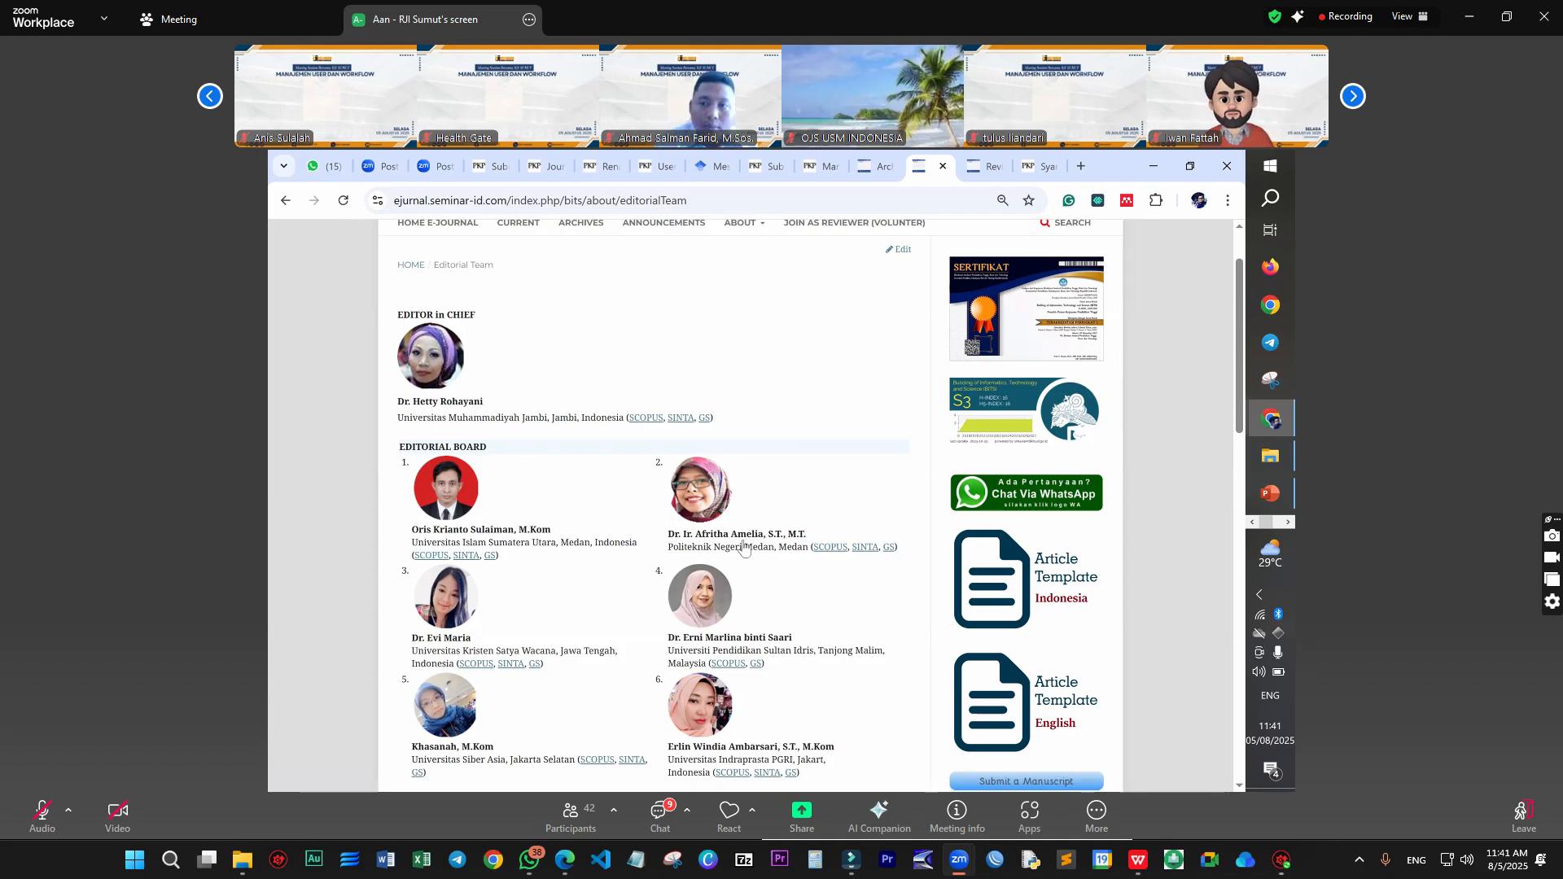
key(ctrl+Tab)
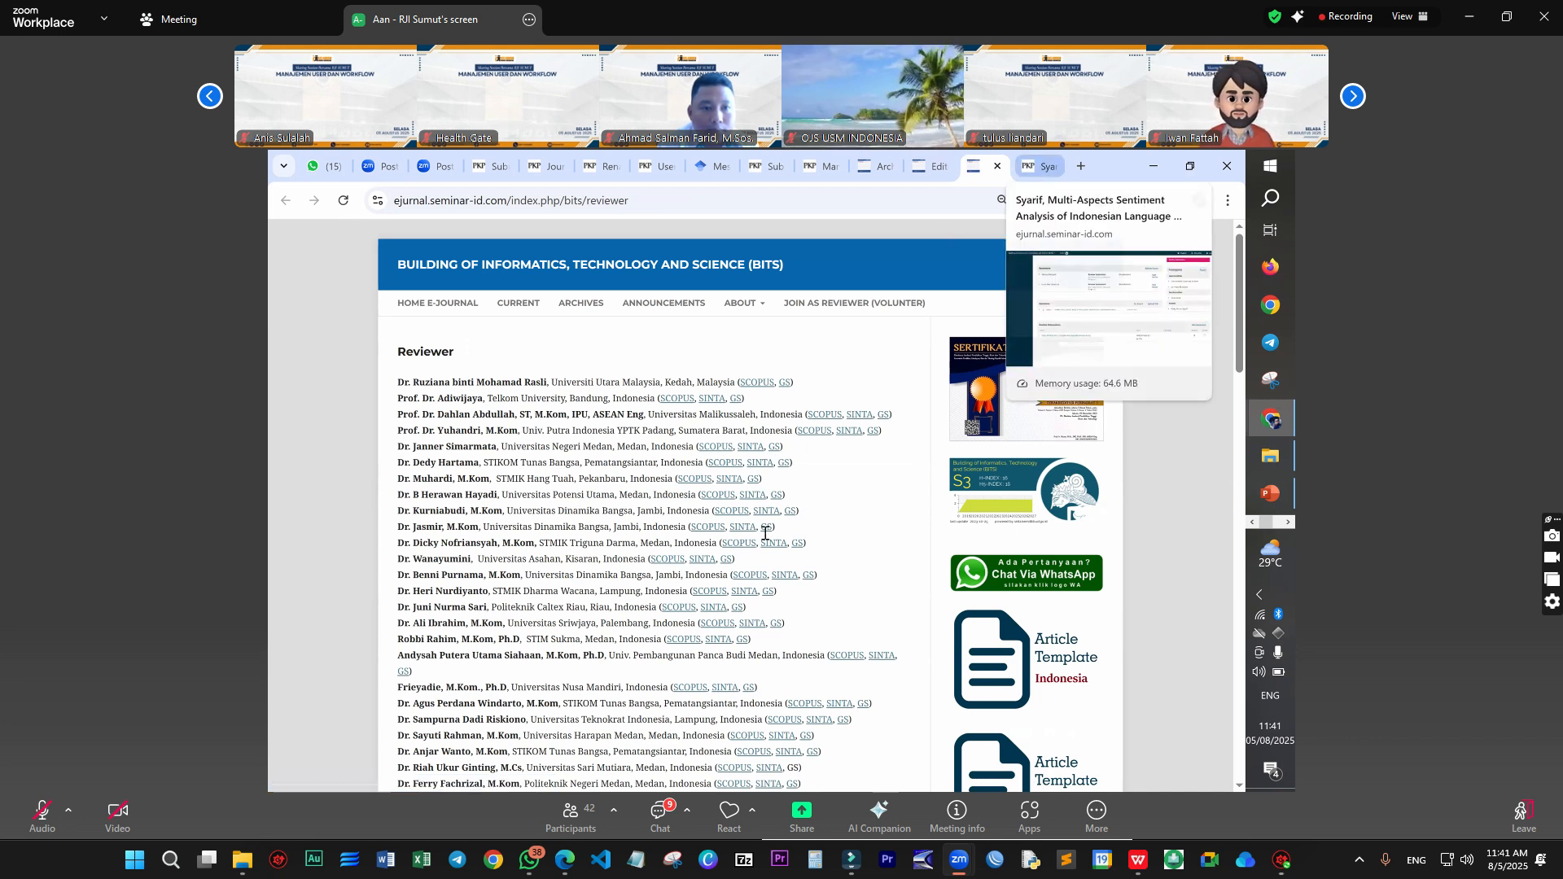
Step: Switch to PowerPoint's slide 8 and highlight "Peran Editor/Reviewer dan lainnya ada di dalam OJS" in item 7
key(alt+Tab)
click(639, 580)
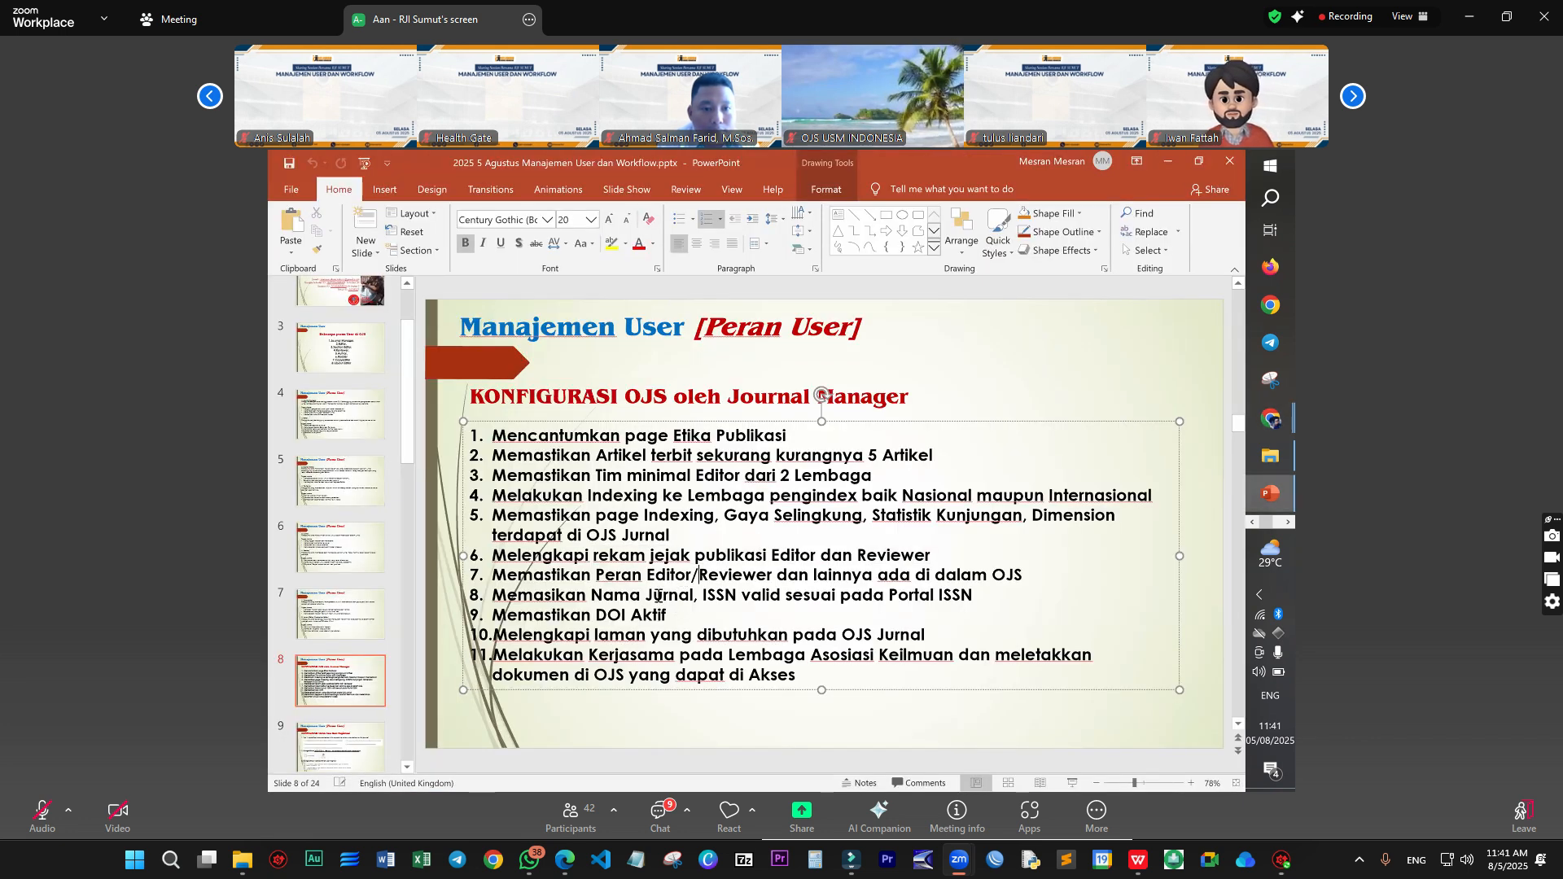
drag(639, 581, 1018, 570)
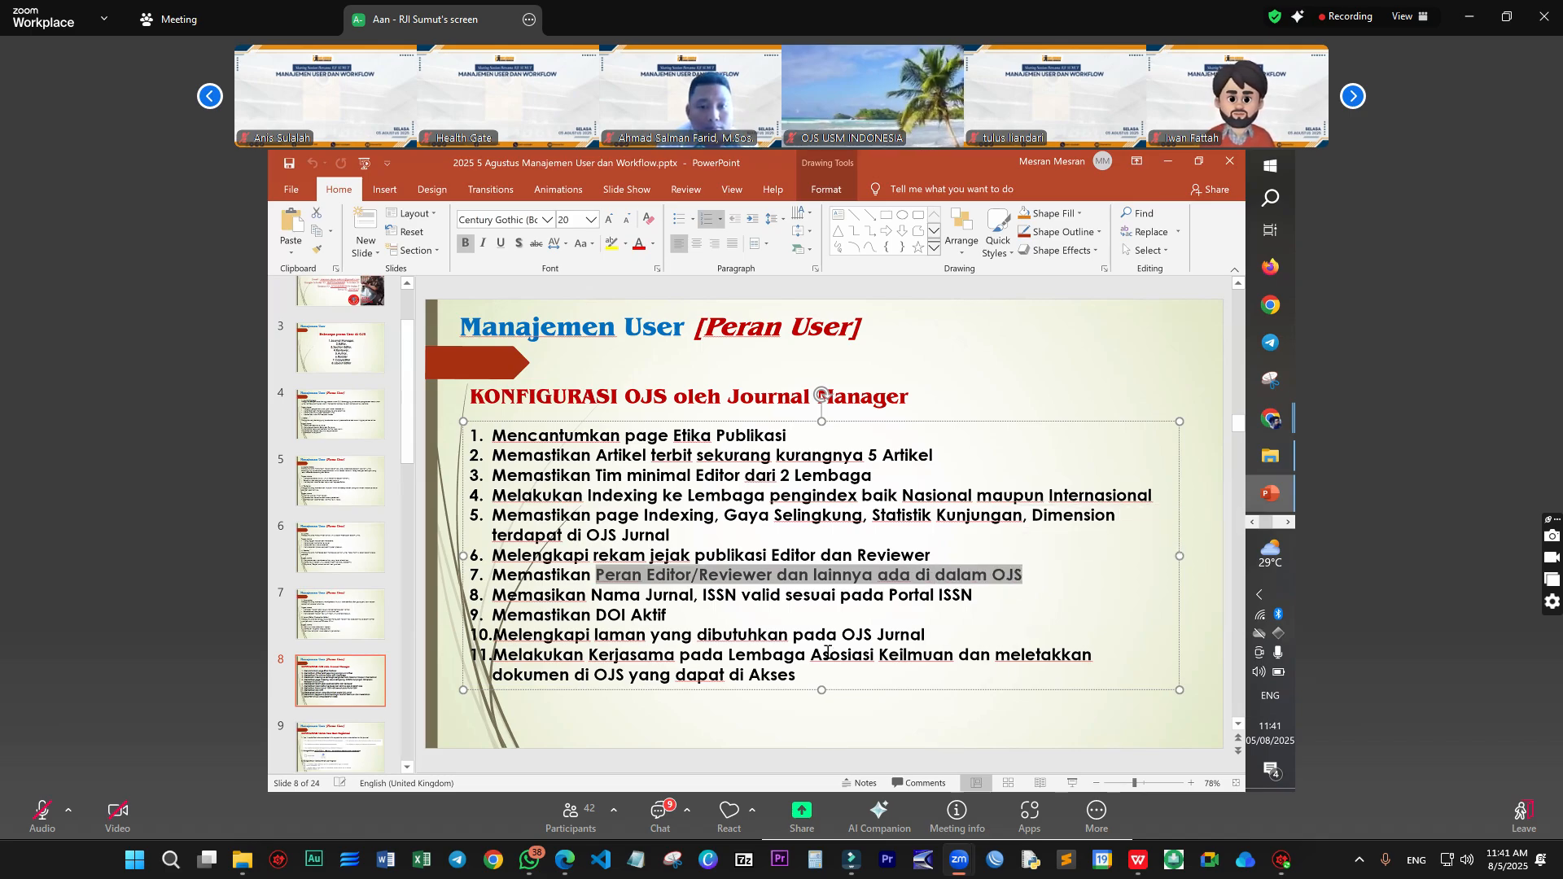
Step: Switch to the incognito browser window with the Journal of Computing and Informatics Research and open its list of current users
key(alt+Tab)
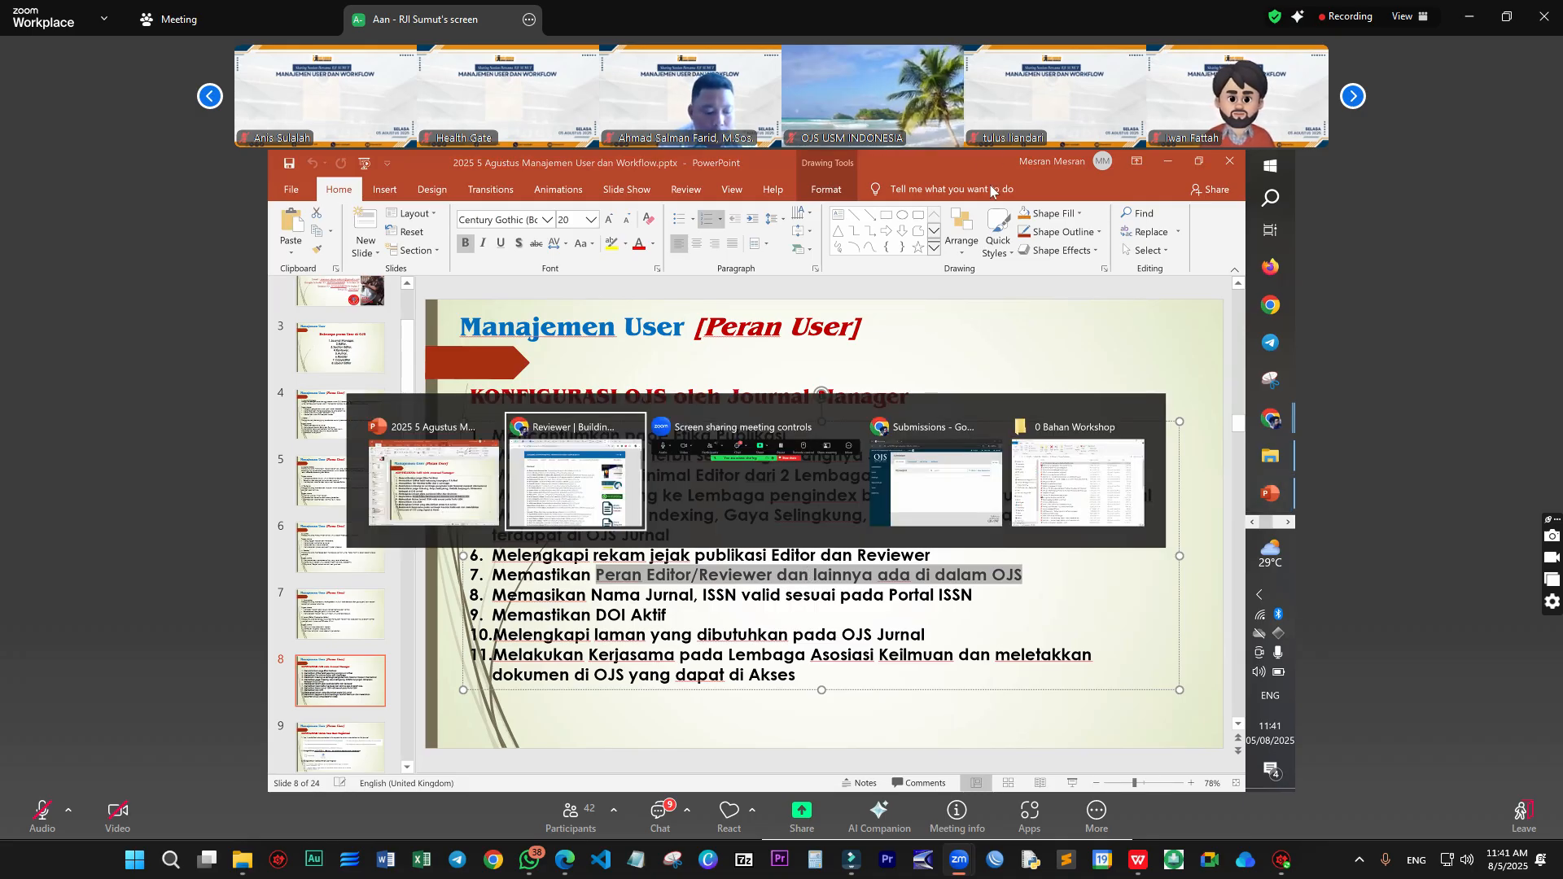
key(alt+Tab)
key(alt+Tab)
key(alt+Tab)
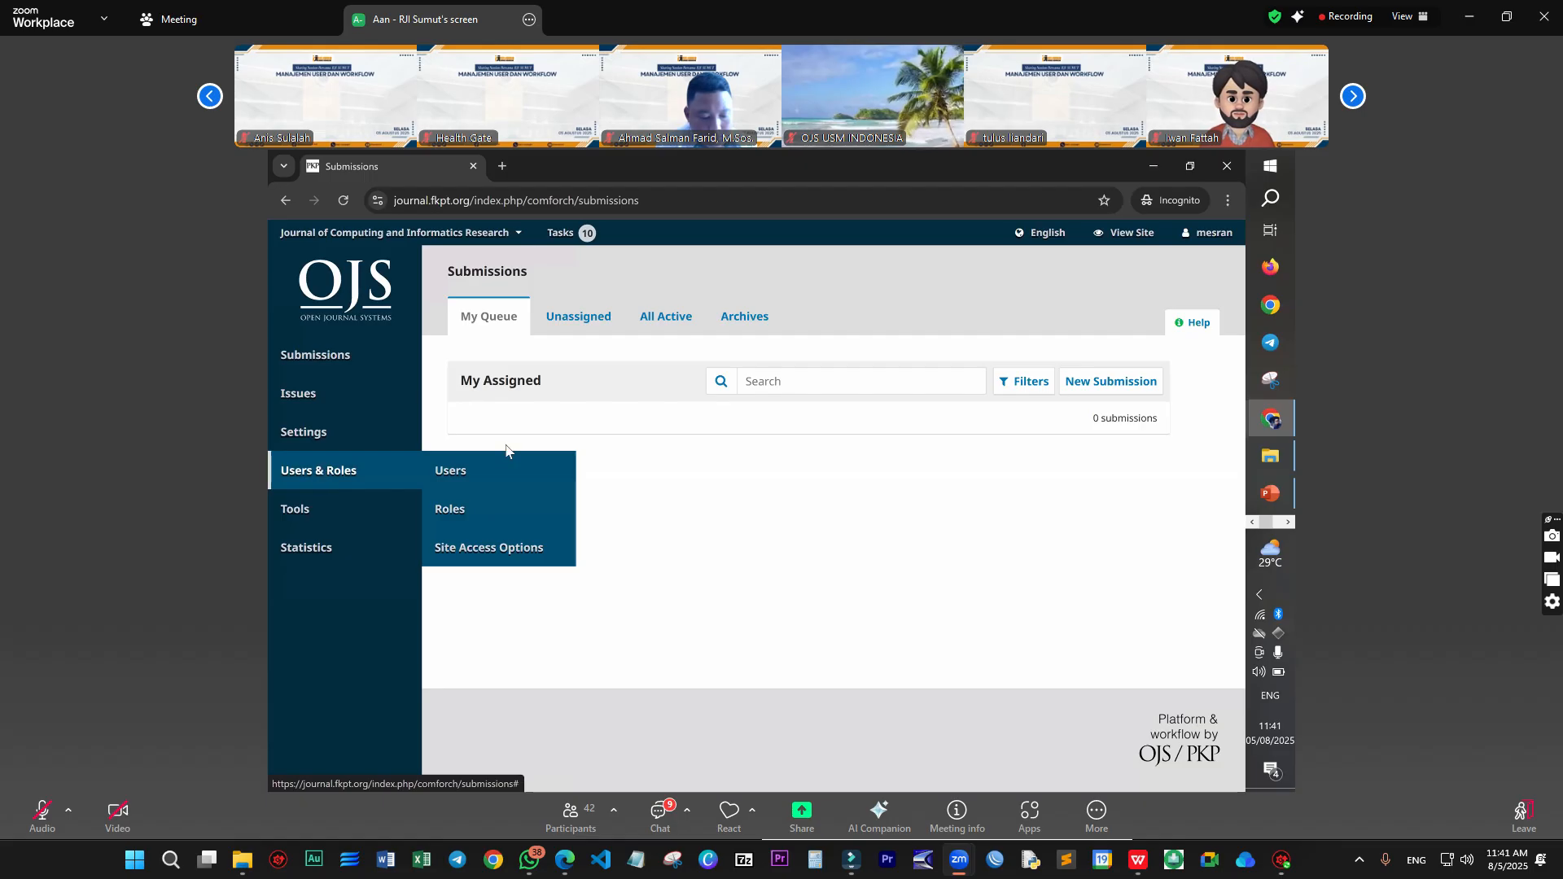
click(456, 467)
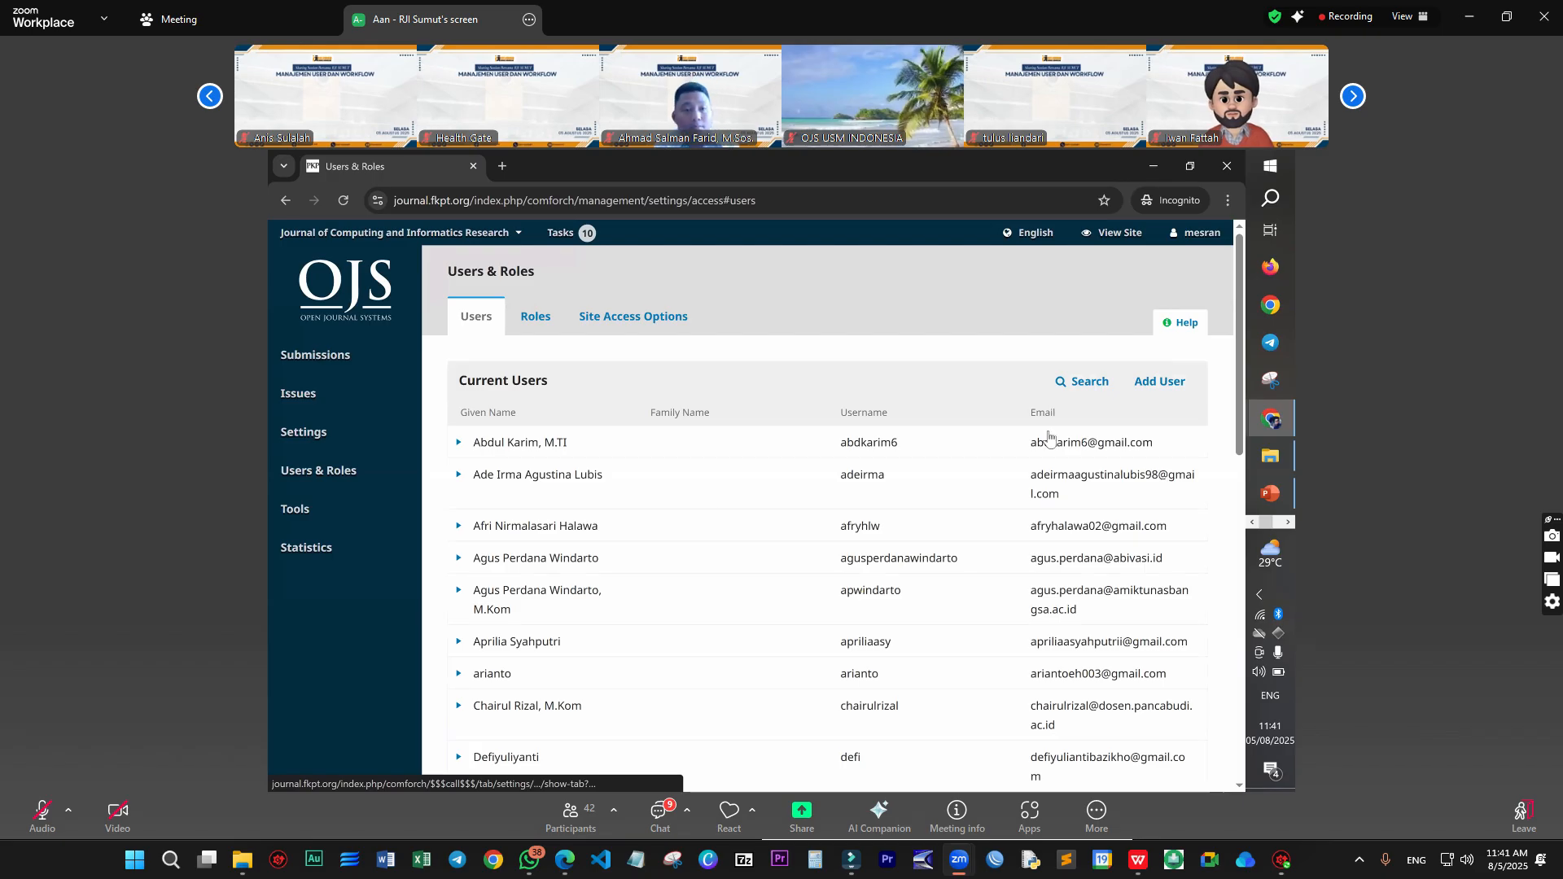
Step: Search the current users for those with the Journal editor role
click(1089, 390)
click(1050, 447)
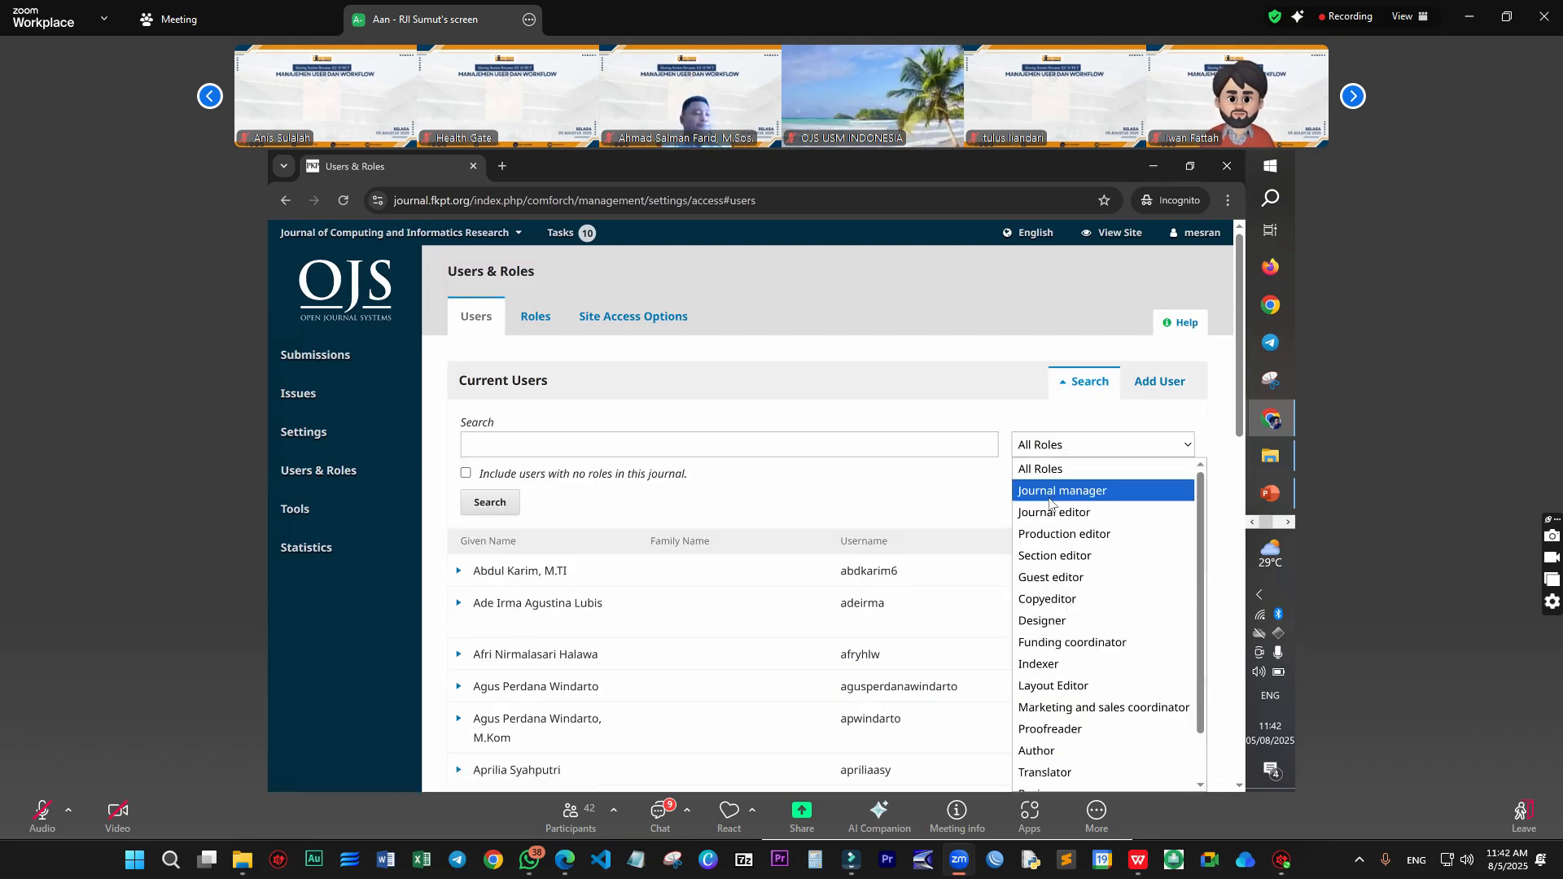
click(1053, 513)
click(492, 505)
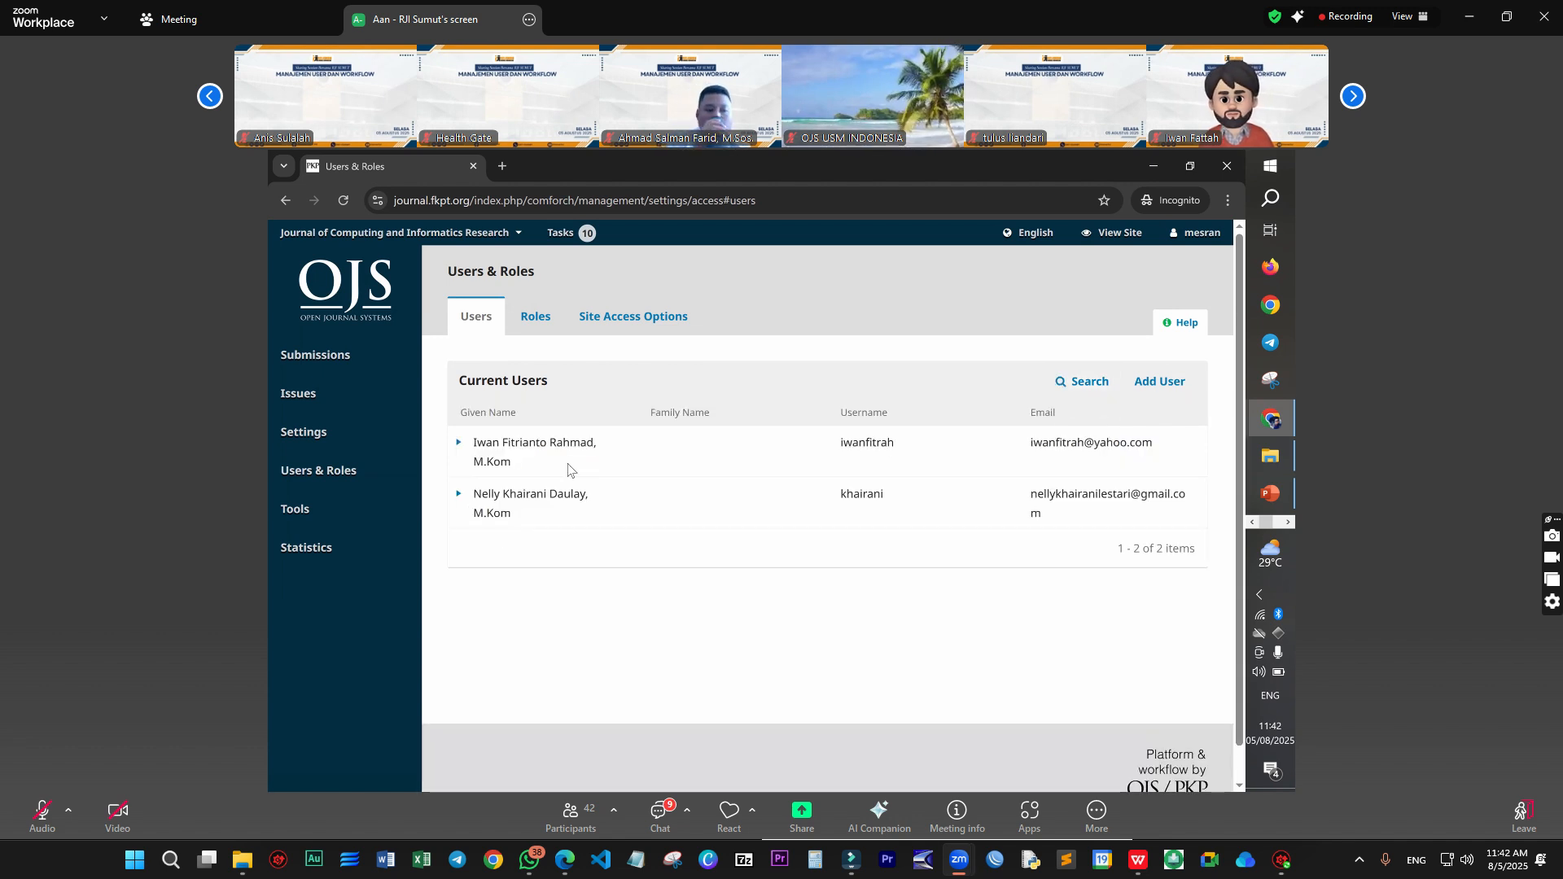
Step: Search the current users again, filtering by the Section editor role
click(1080, 383)
click(1075, 445)
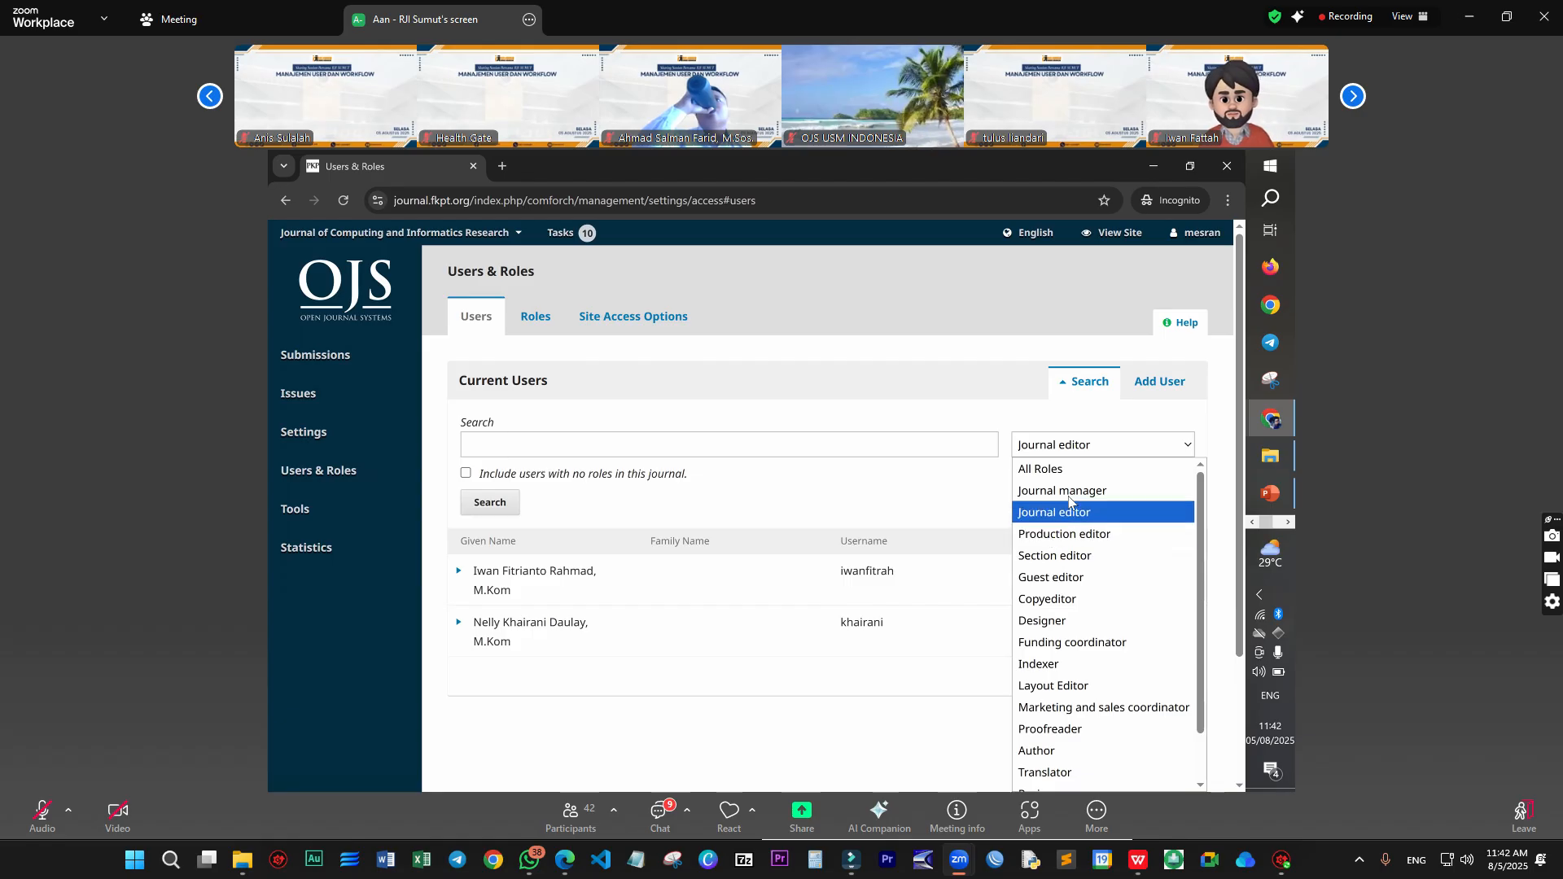
click(1065, 562)
click(492, 505)
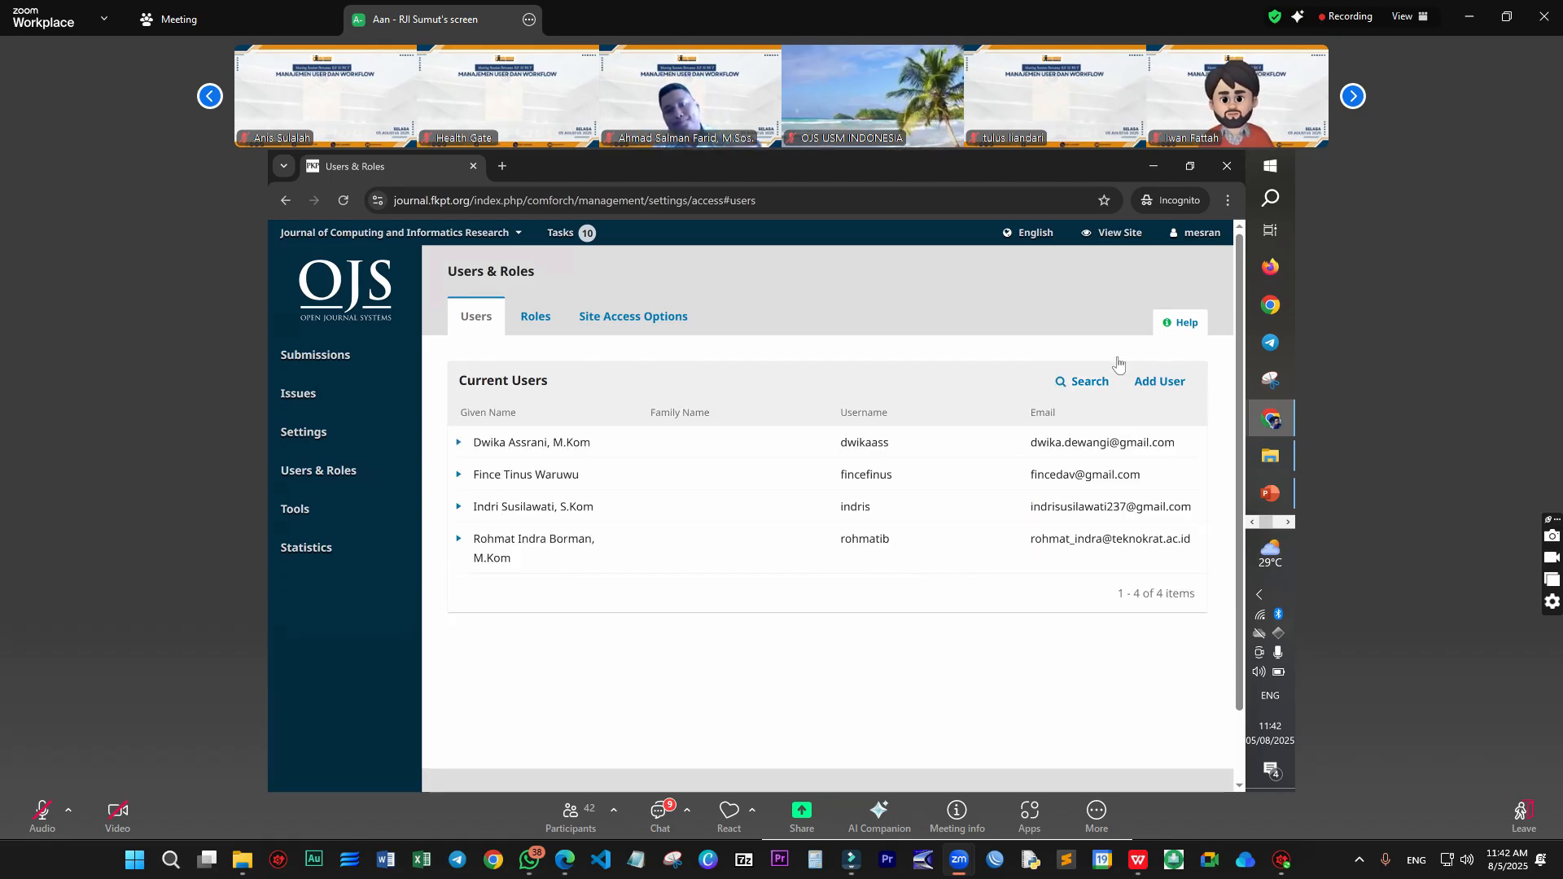
Step: Reopen the user search and examine the available role options, including Layout Editor, keeping Section editor selected
click(1080, 383)
click(1072, 445)
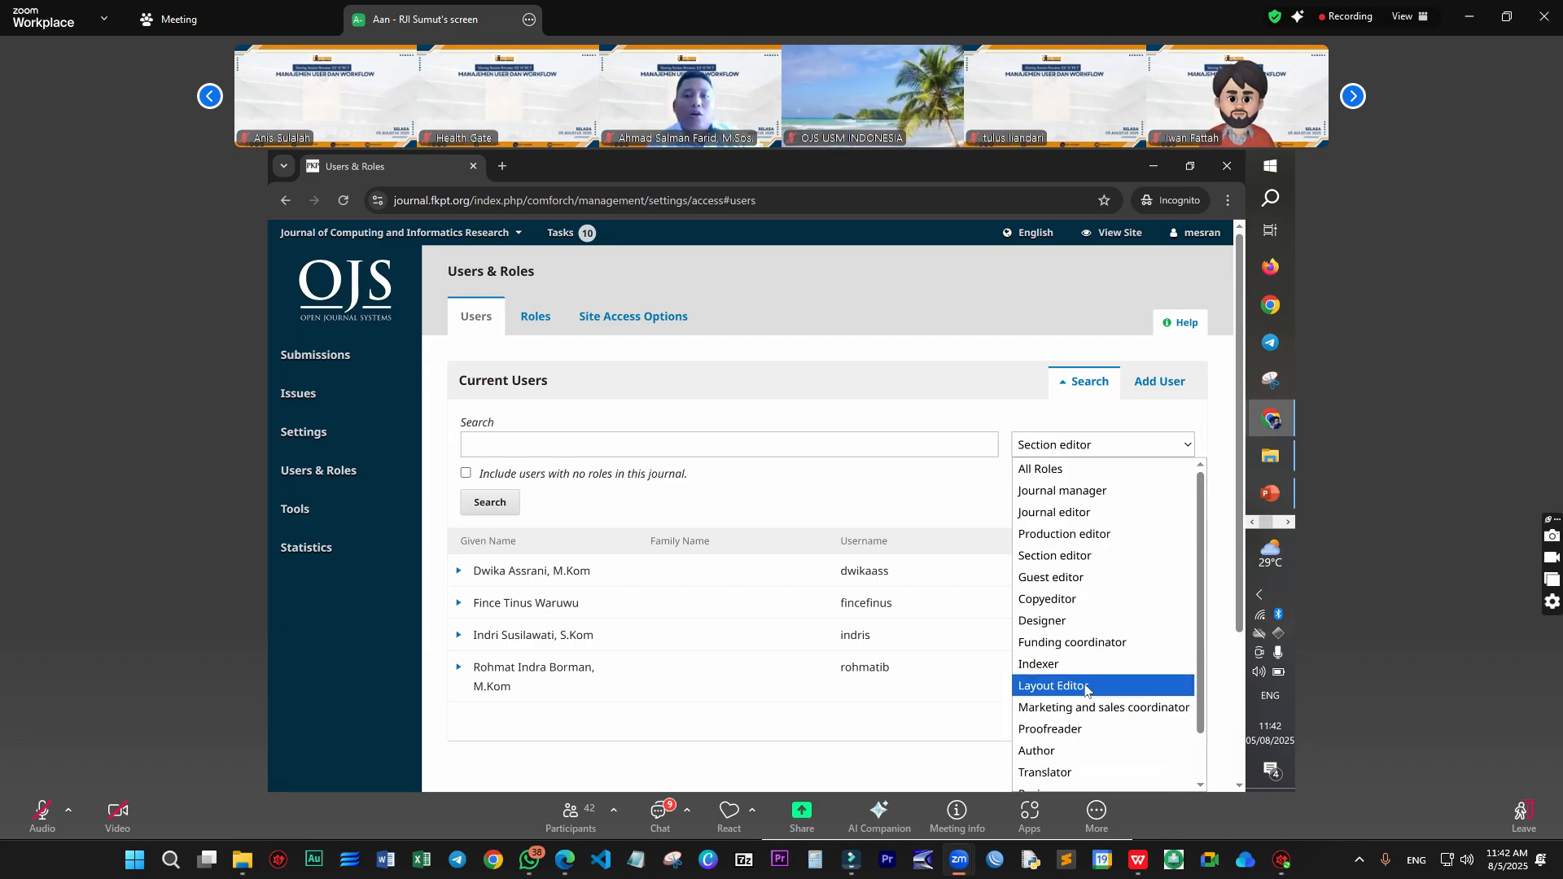
click(757, 698)
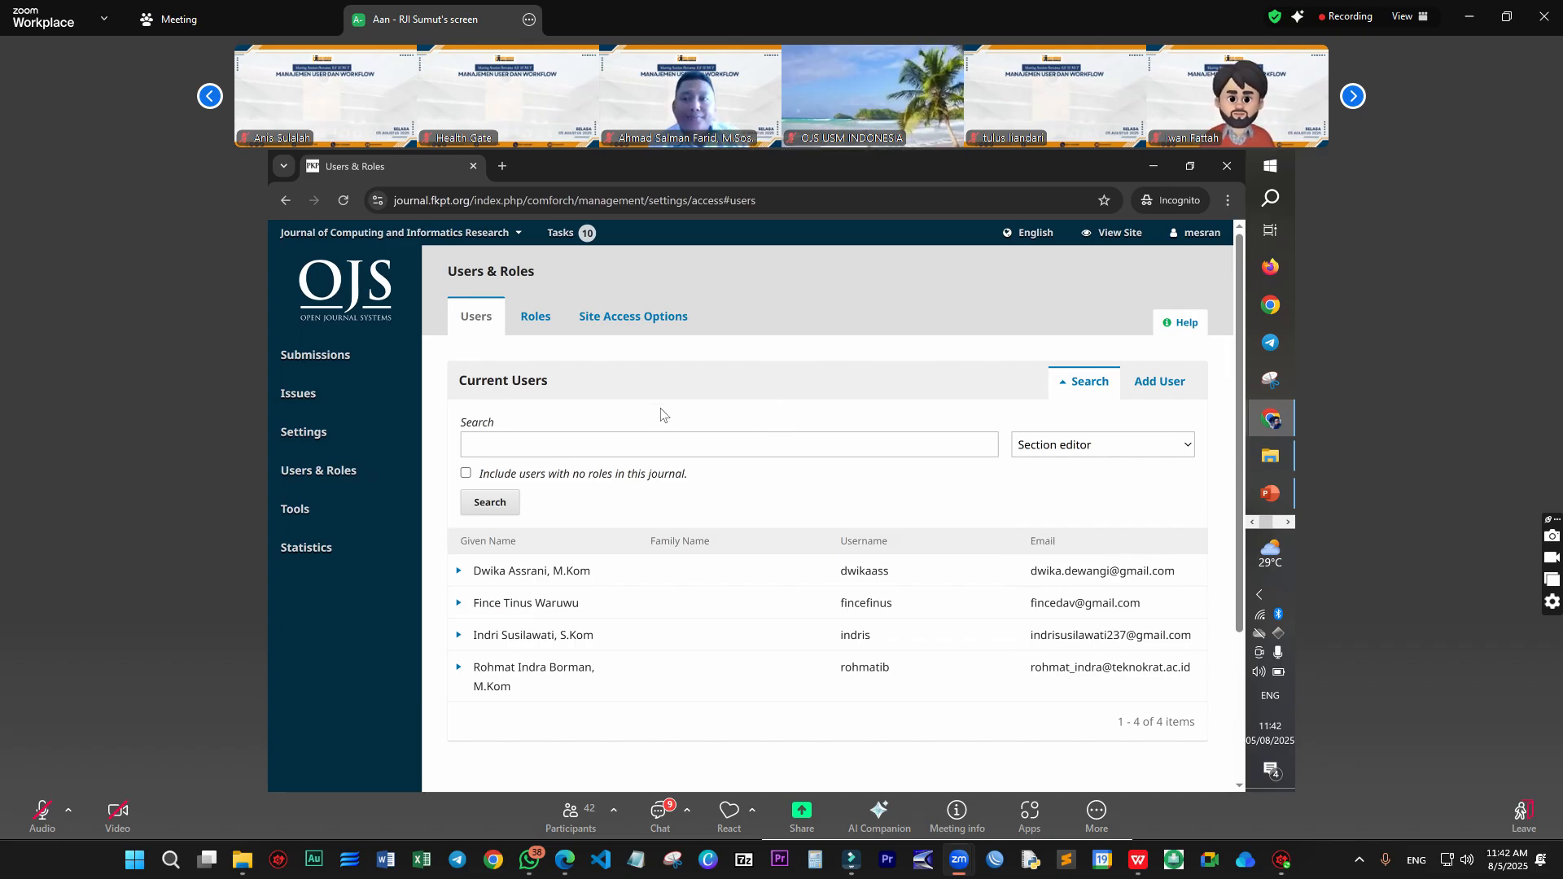
Step: Switch from the OJS user list back to PowerPoint's slide 8 on journal manager configuration
key(alt+Tab)
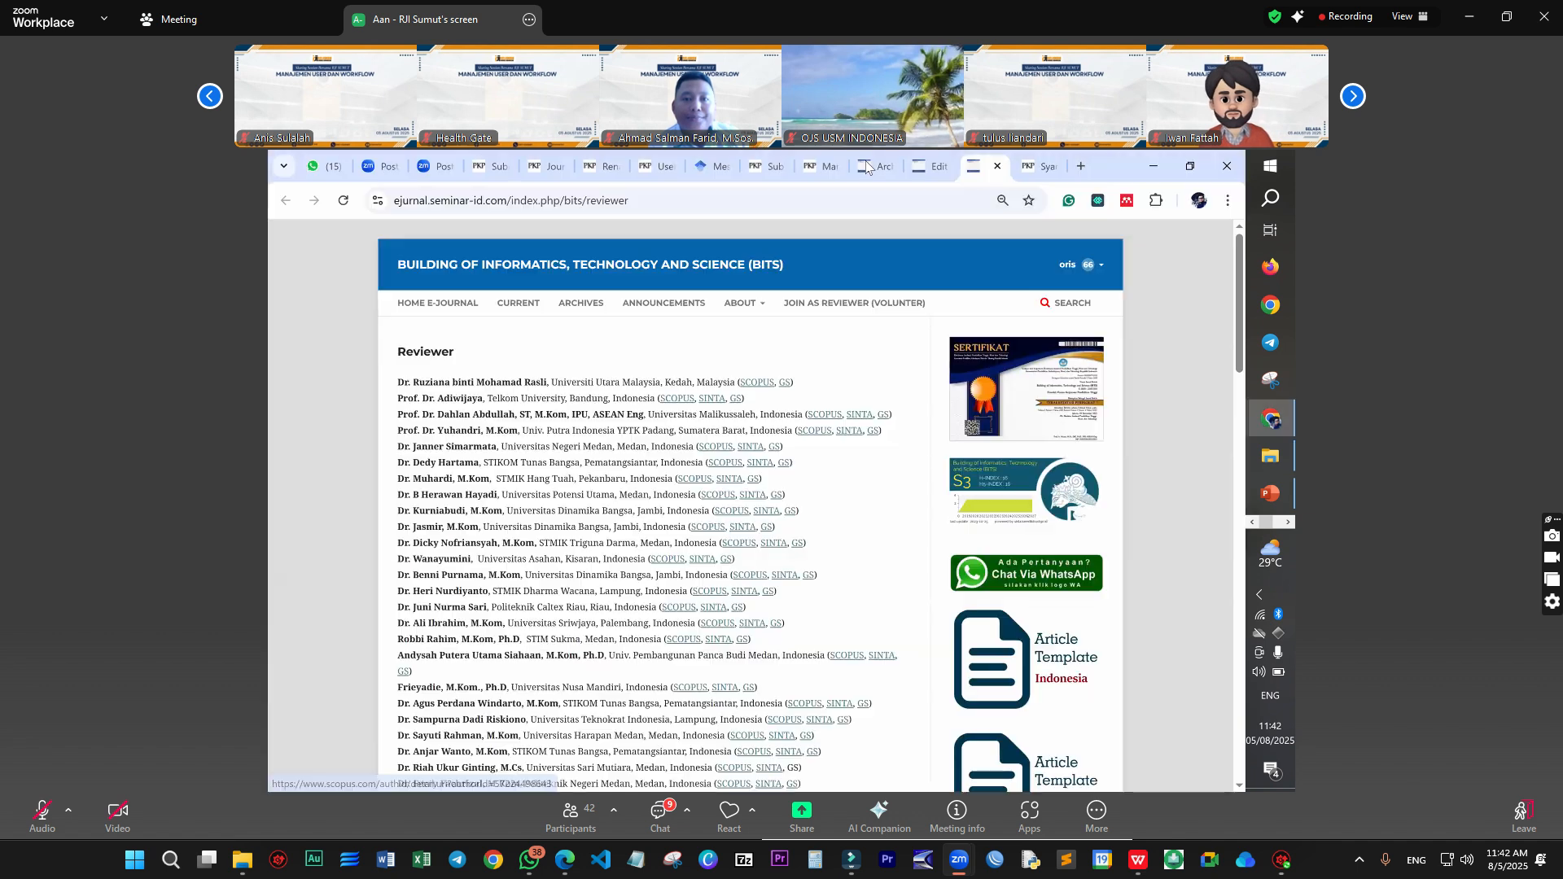
key(alt+Tab)
key(alt+Tab)
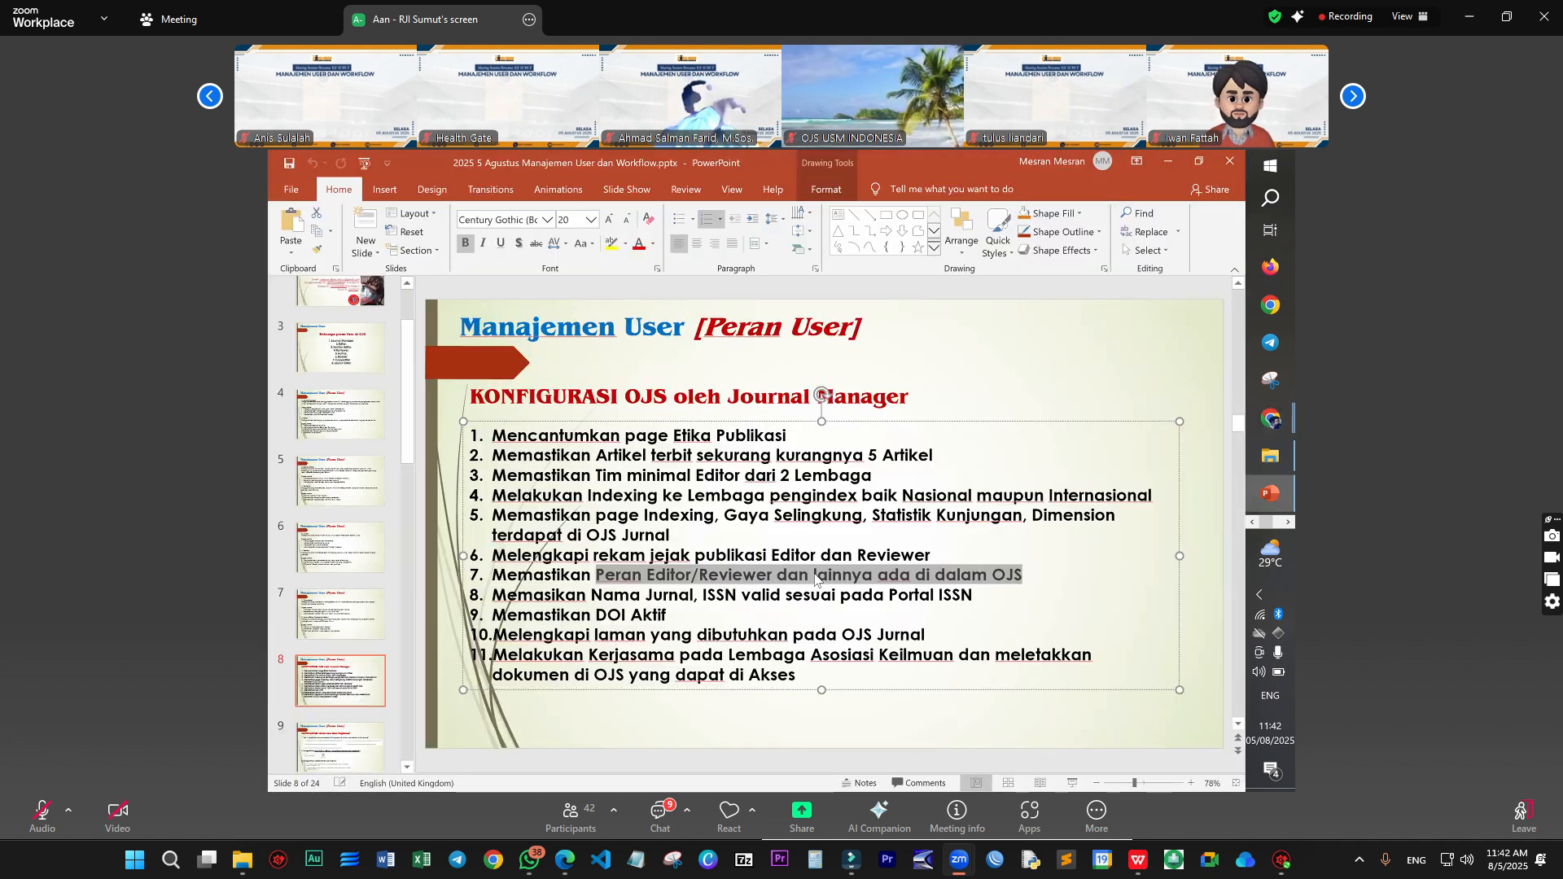